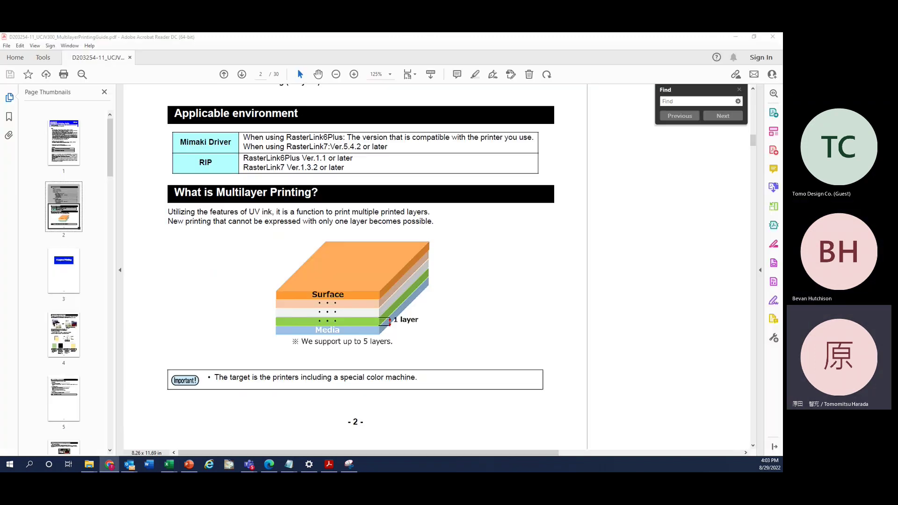
# Switch to Chrome and search Google in a new tab for "mimaki multi layer printing"
pyautogui.hotkey('alt', 'Tab')
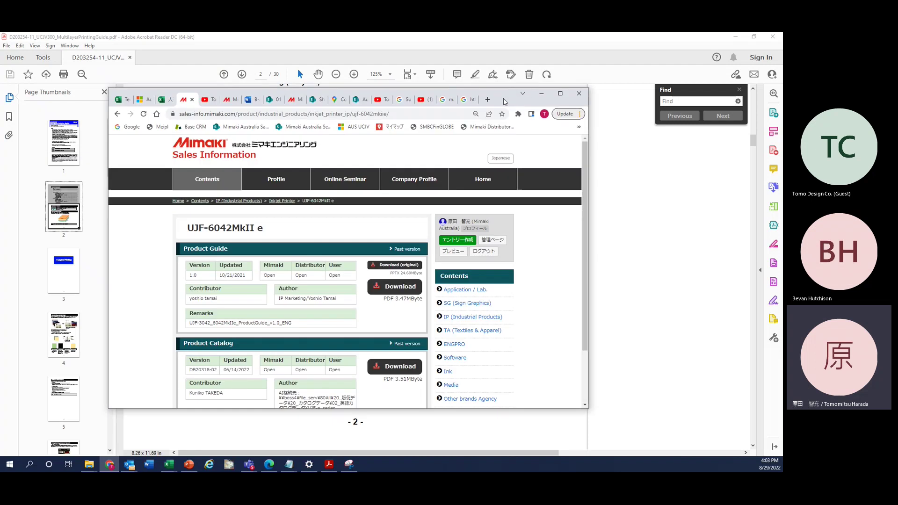
pyautogui.doubleClick(556, 90)
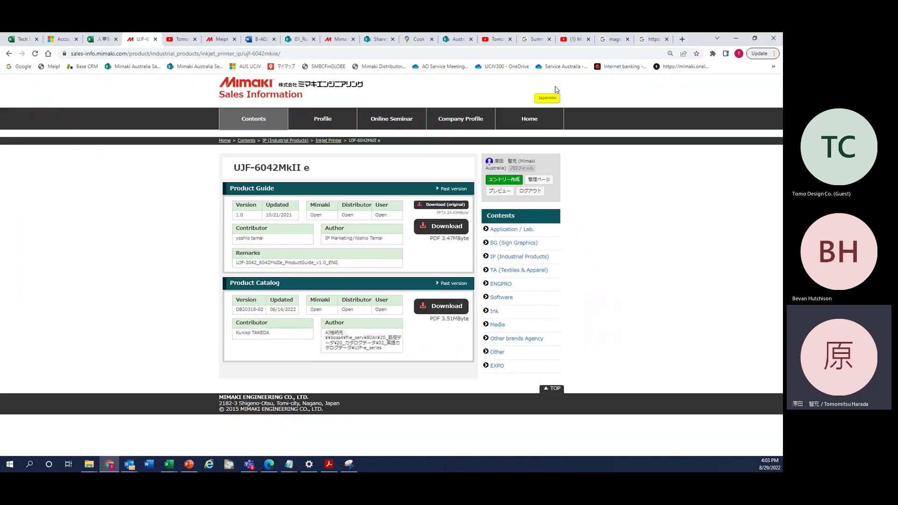
pyautogui.click(682, 40)
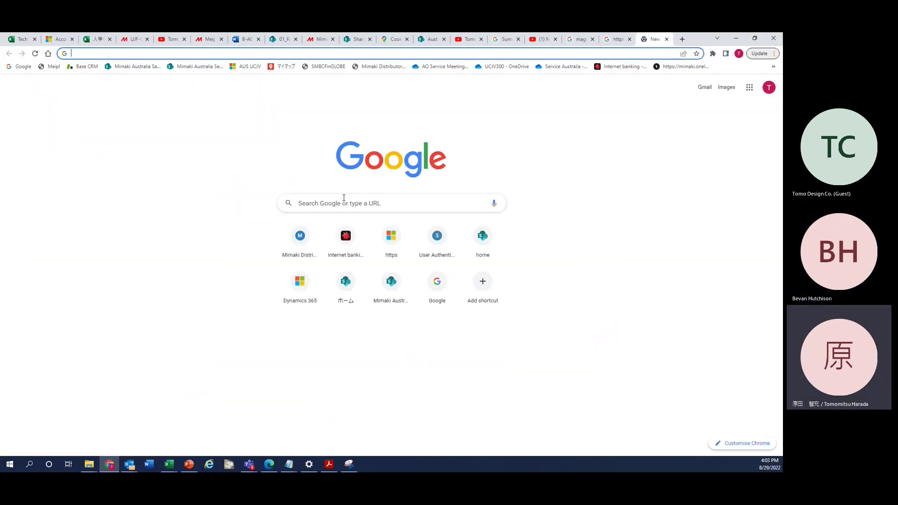
pyautogui.click(344, 198)
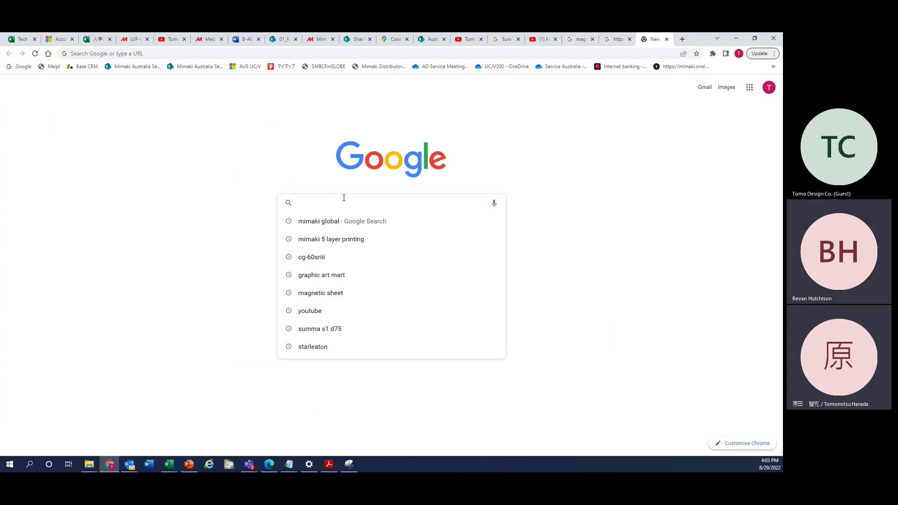
pyautogui.write('mimaki multi ')
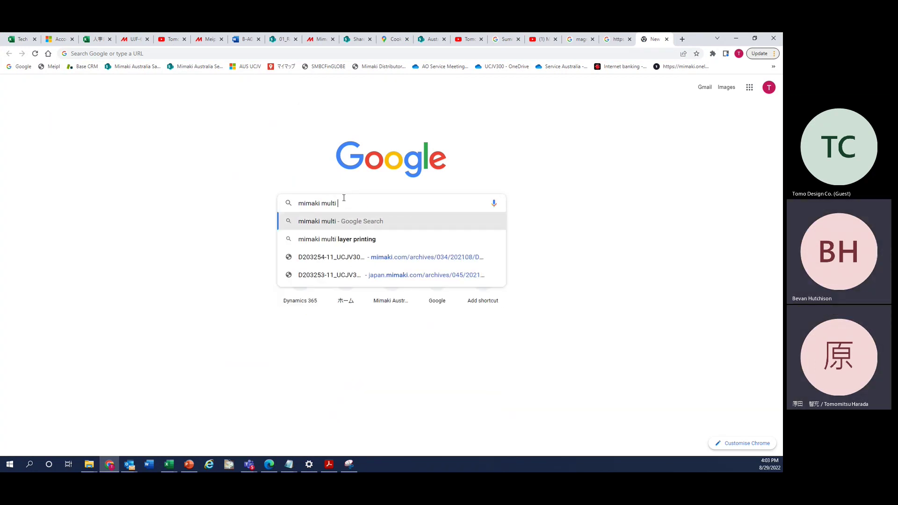
pyautogui.write('later printing')
pyautogui.press('Return')
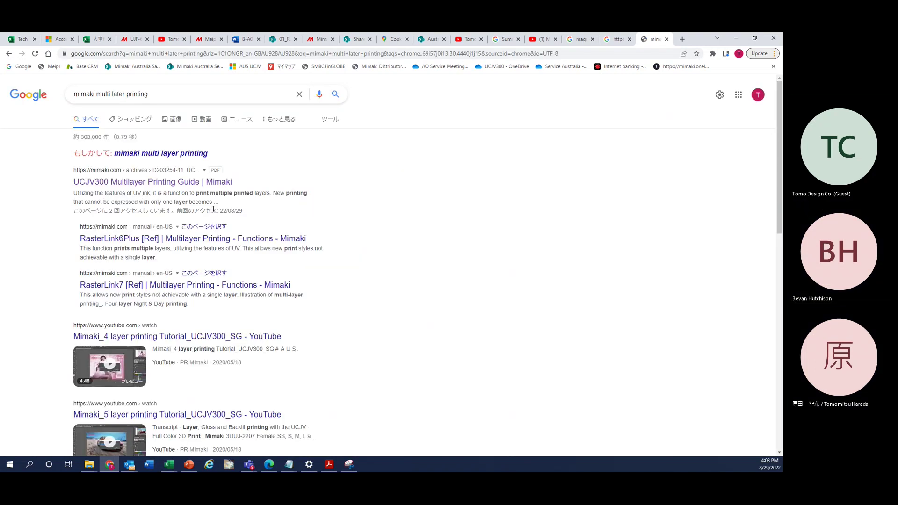
pyautogui.click(143, 157)
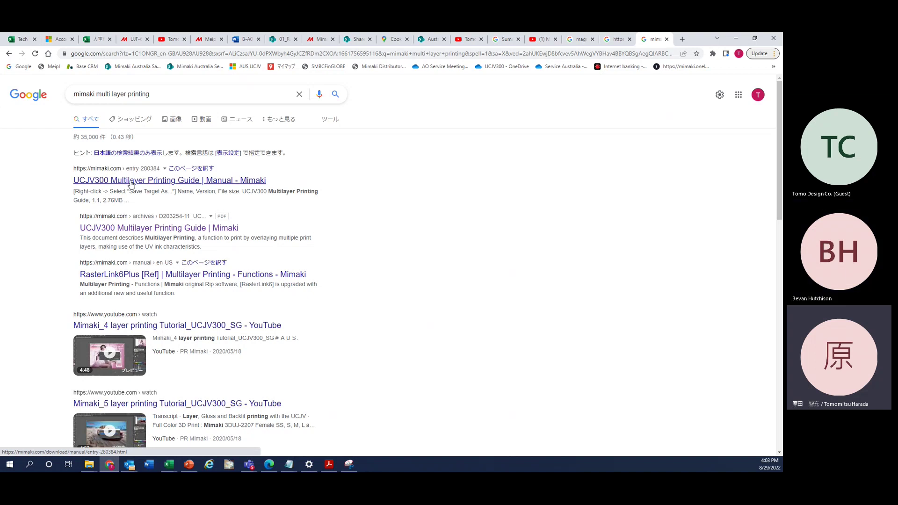
# Open Mimaki's manual download page for the UCJV300 Multilayer Printing Guide and display its PDF
pyautogui.click(131, 184)
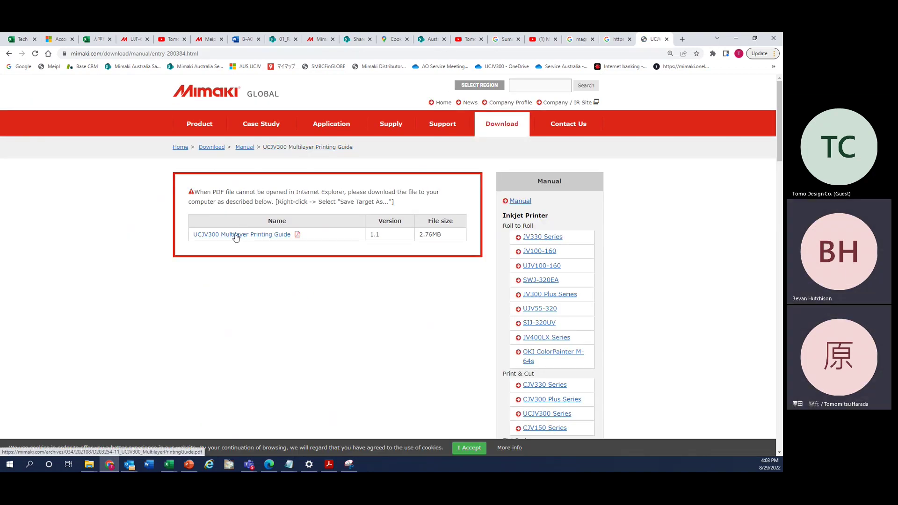
pyautogui.click(237, 234)
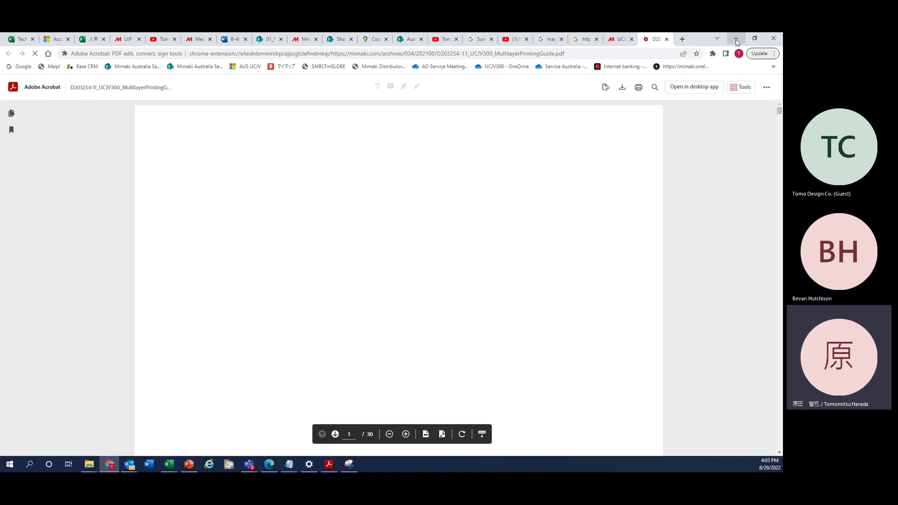
# Return to the guide in Adobe Acrobat Reader and review its cover, table of contents and the multilayer printing explanation on page 2
pyautogui.click(736, 39)
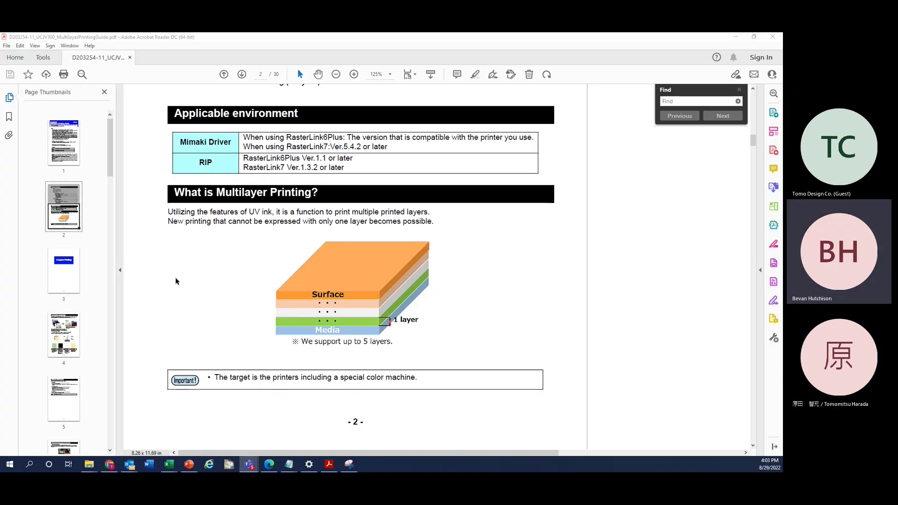
pyautogui.click(78, 164)
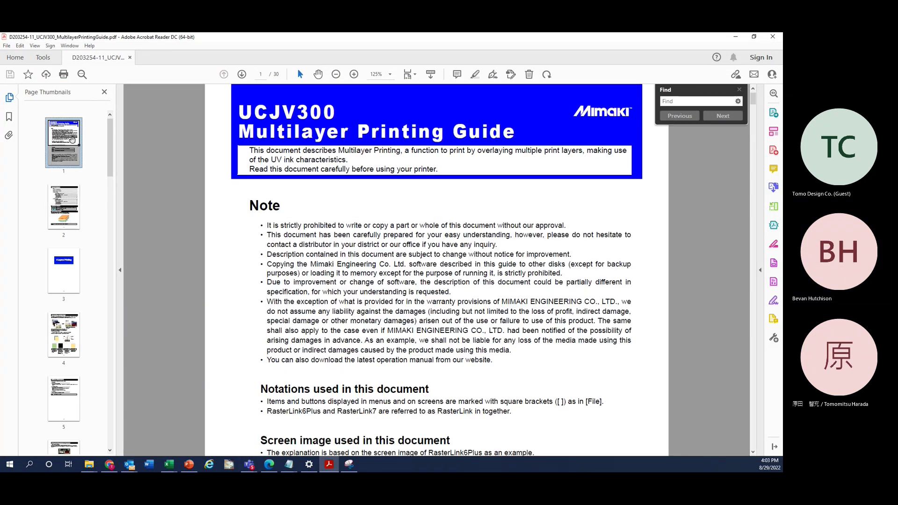
pyautogui.click(71, 207)
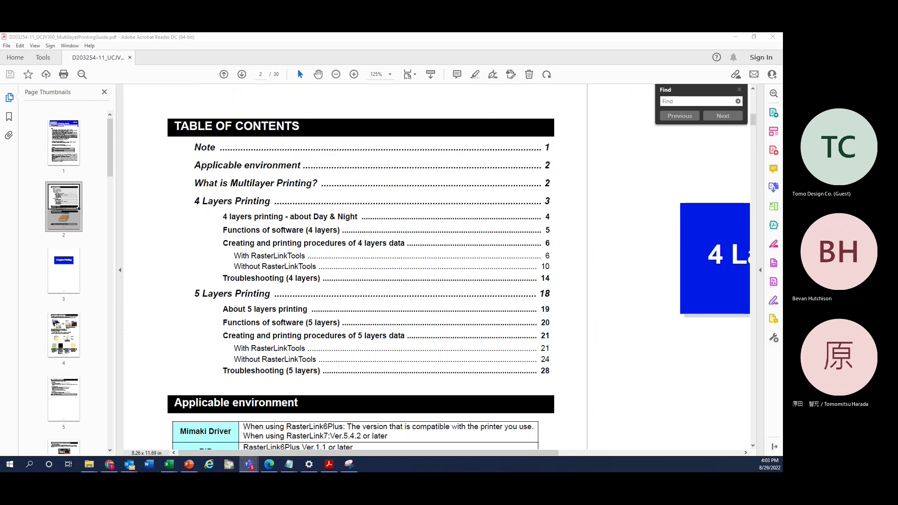
pyautogui.click(76, 201)
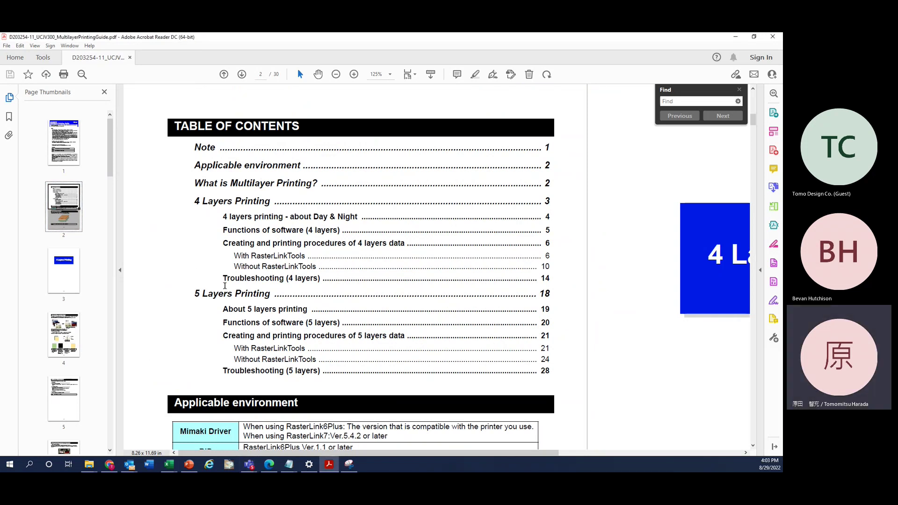
pyautogui.click(107, 207)
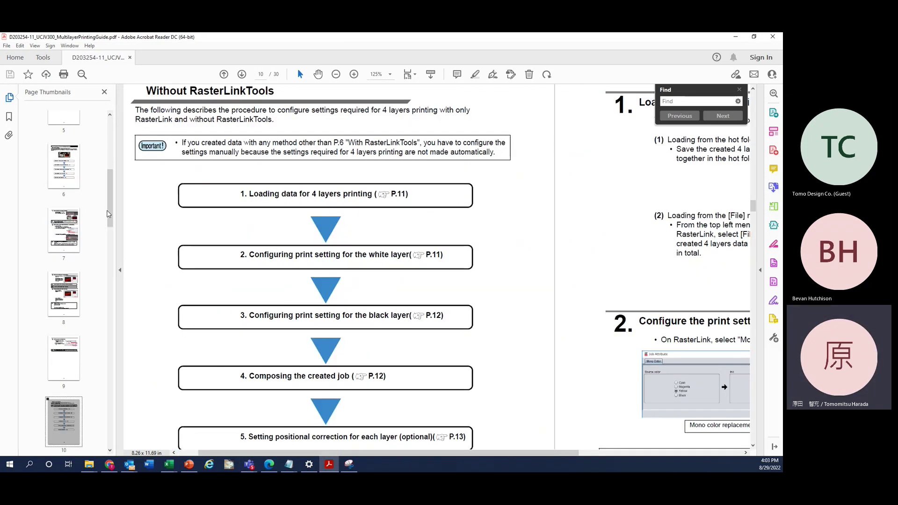
pyautogui.moveTo(107, 207); pyautogui.dragTo(107, 156)
pyautogui.click(70, 201)
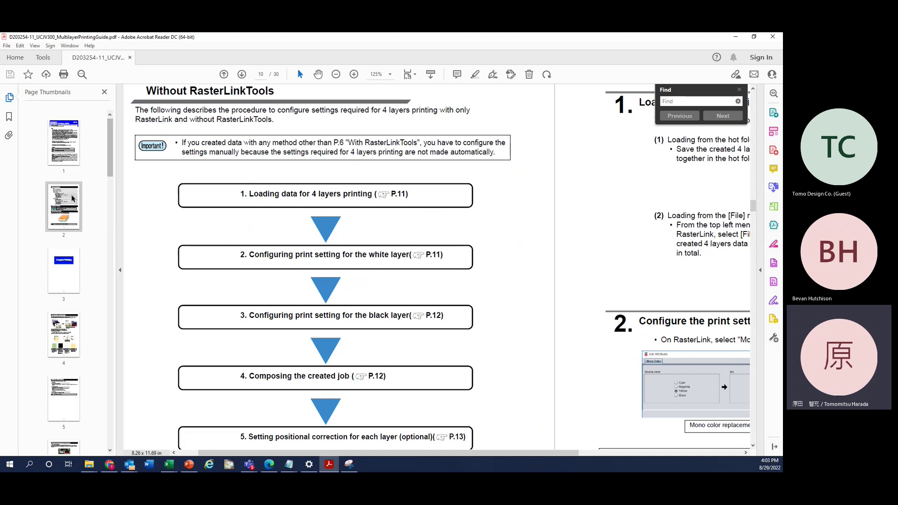
pyautogui.scroll(-5, 301, 301)
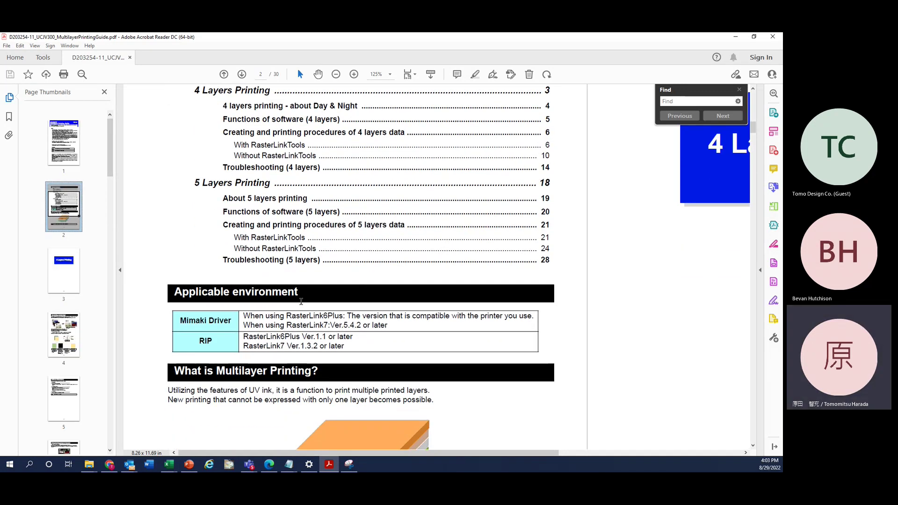
pyautogui.scroll(-3, 301, 301)
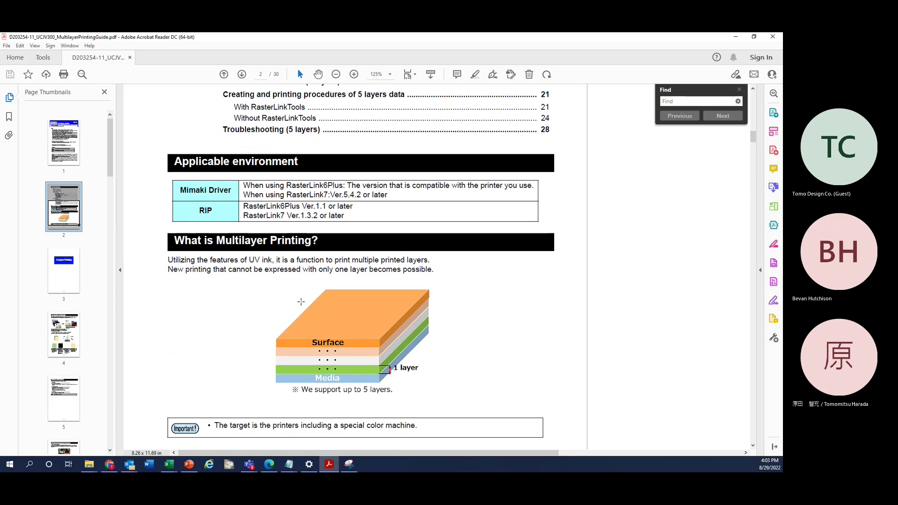
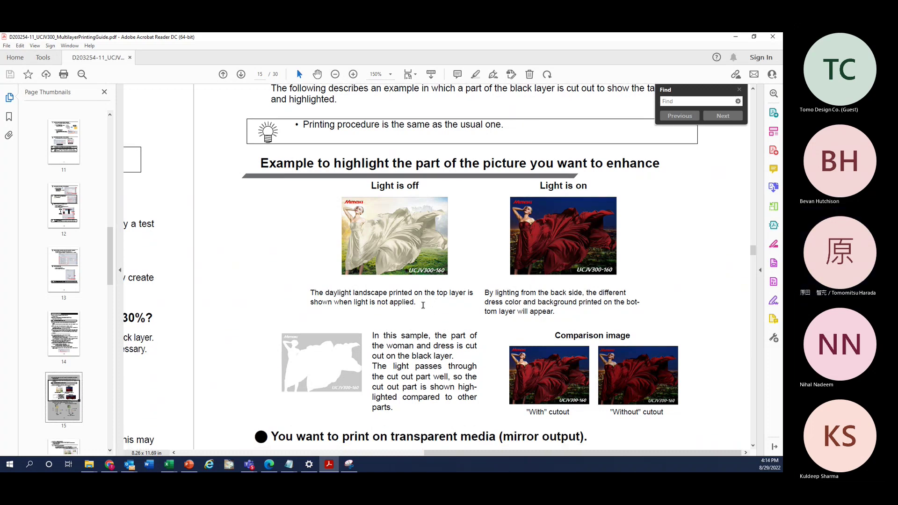
# Review the page 15 example of highlighting part of a picture, and fit the full two-page spread in view
pyautogui.scroll(1, 423, 304)
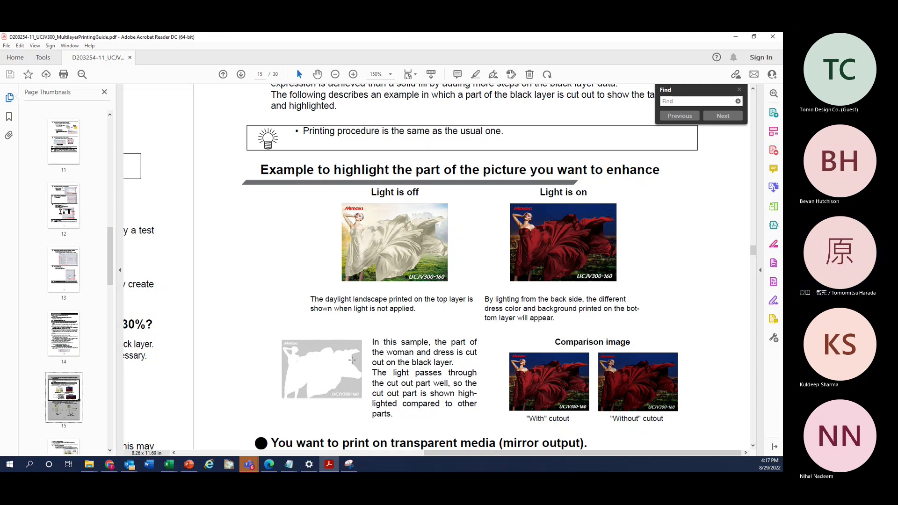
pyautogui.scroll(-1, 352, 360)
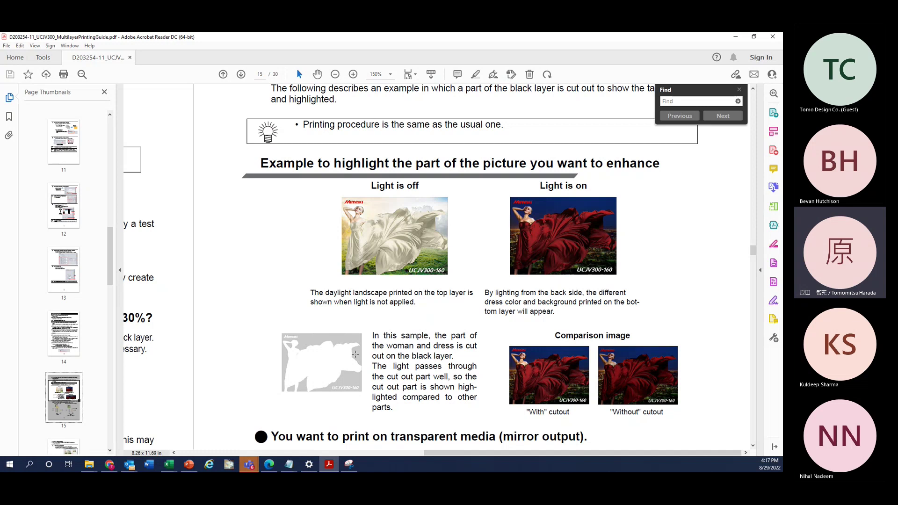
pyautogui.hotkey('ctrl', '2')
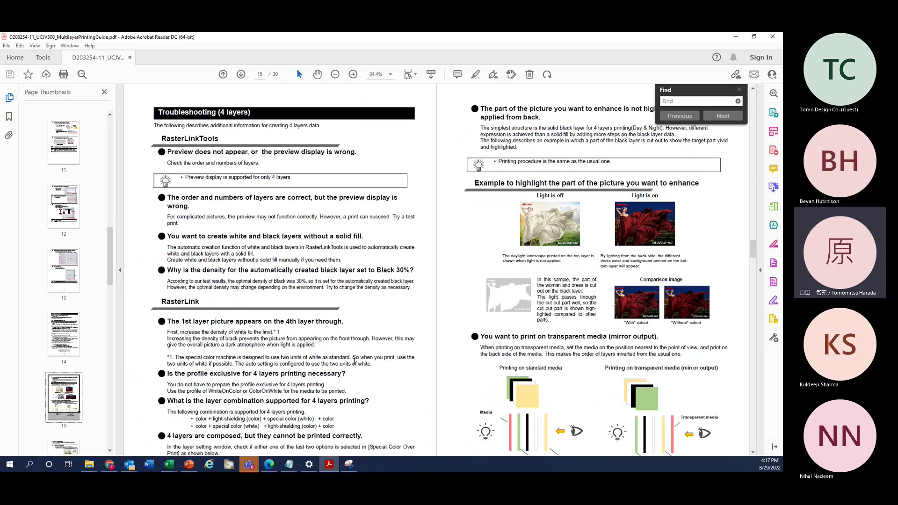
pyautogui.hotkey('ctrl', '0')
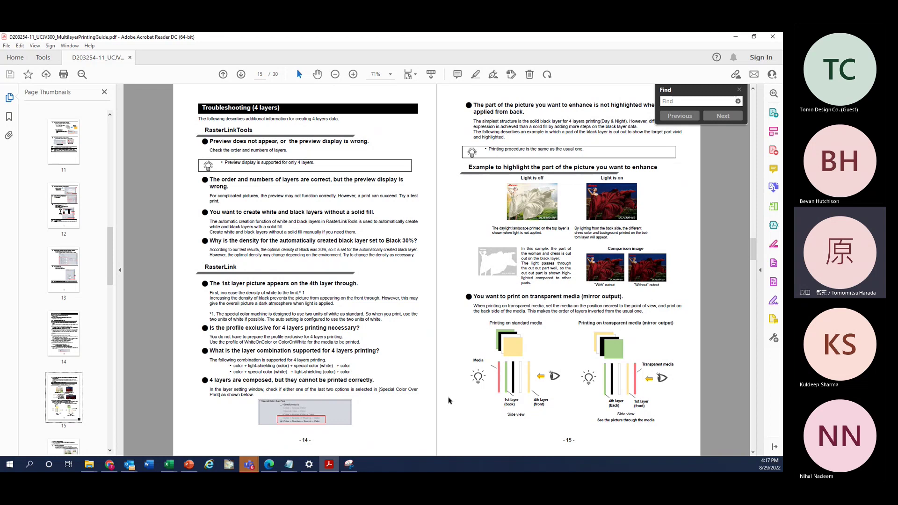
# Go to the 5 Layers Printing section and show "About 5 layers printing" on page 19 at 125% zoom
pyautogui.press('Right')
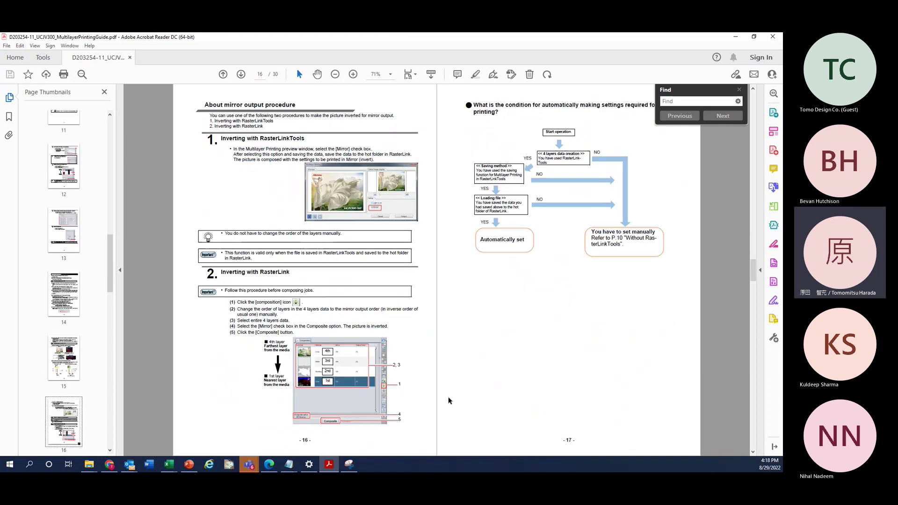
pyautogui.press('Right')
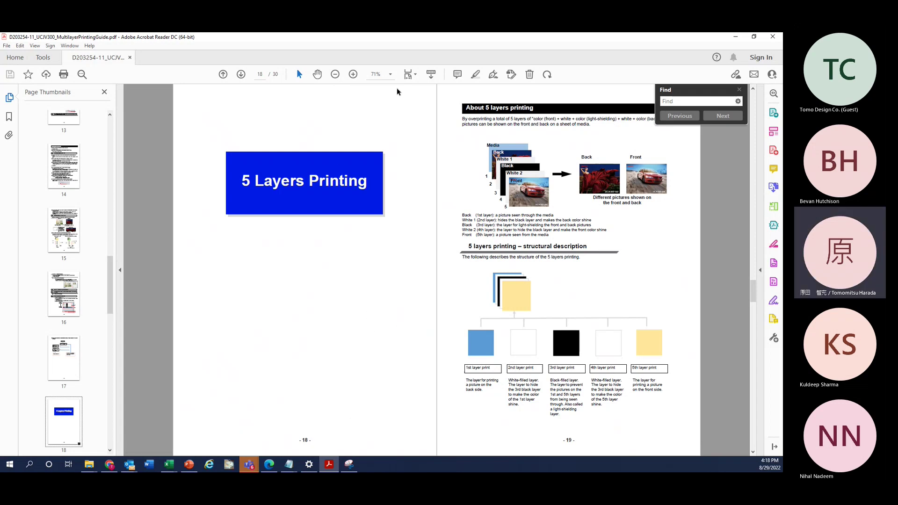
pyautogui.click(355, 76)
pyautogui.click(355, 75)
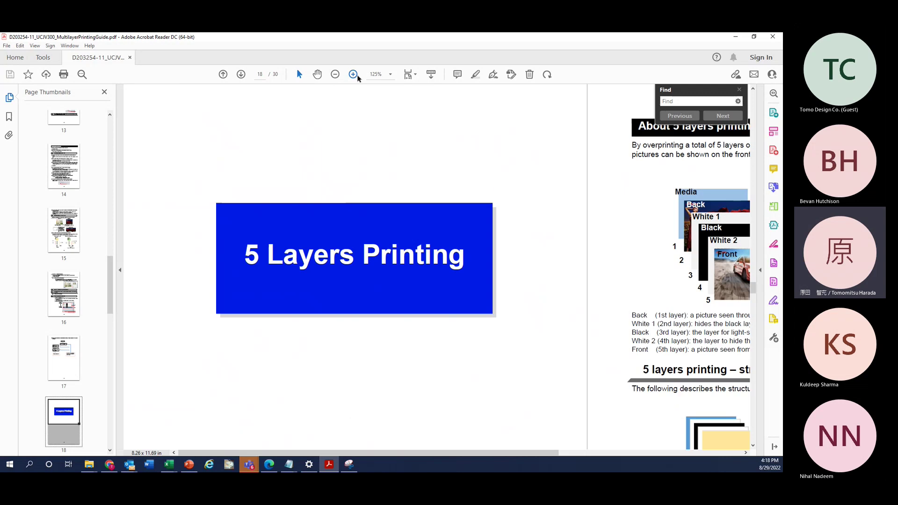
pyautogui.moveTo(341, 453); pyautogui.dragTo(527, 451)
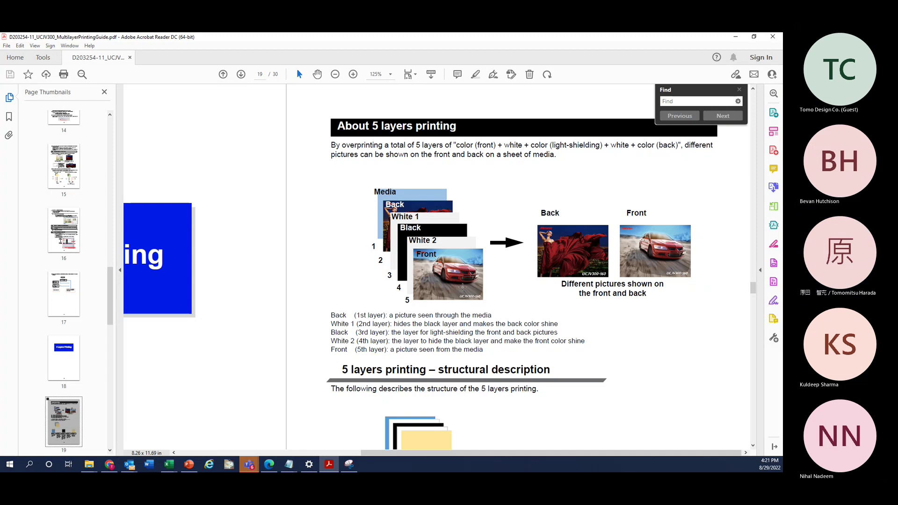
# Look through the 5-layer structural description, software functions and the detailed creation and printing steps on pages 19 to 23
pyautogui.scroll(-3, 455, 286)
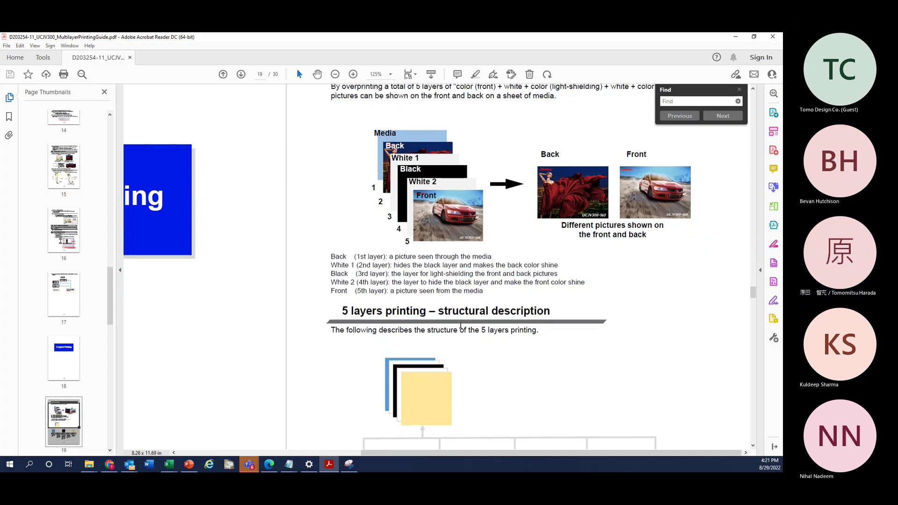
pyautogui.scroll(-3, 460, 326)
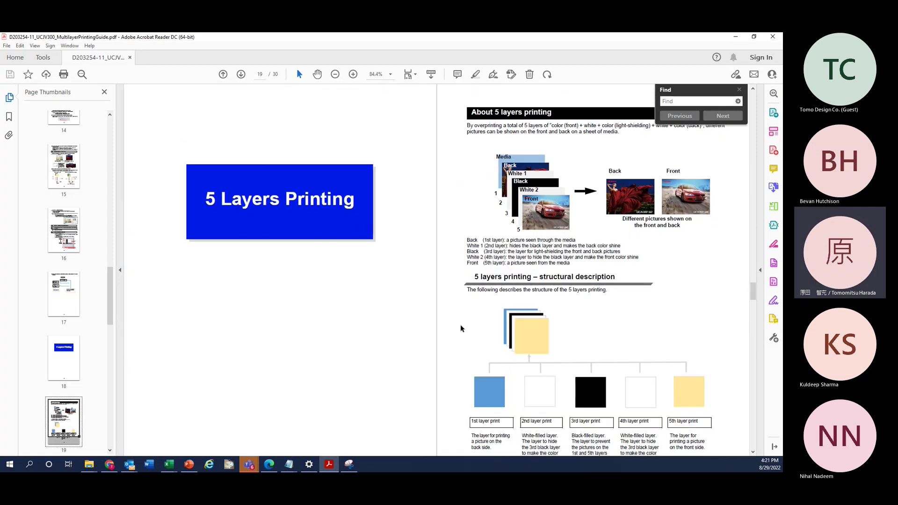
pyautogui.scroll(-1, 461, 328)
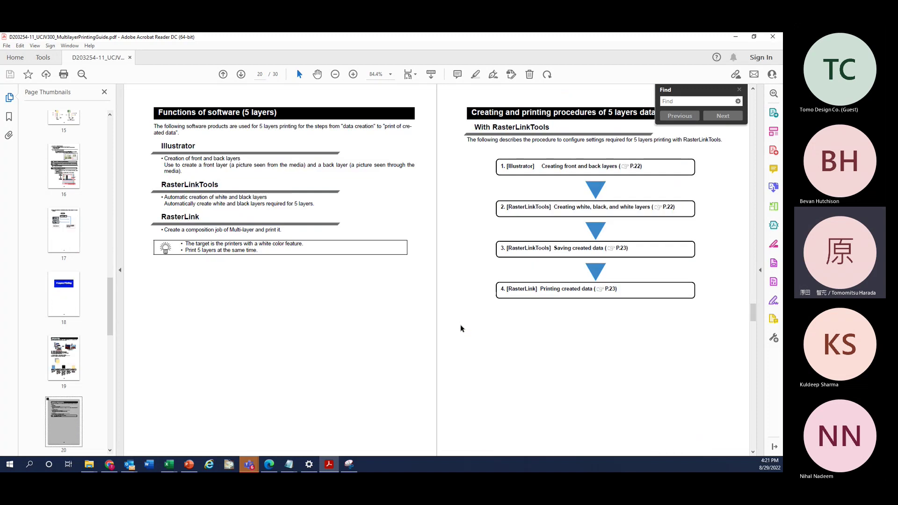
pyautogui.scroll(-1, 461, 328)
pyautogui.scroll(-1, 461, 329)
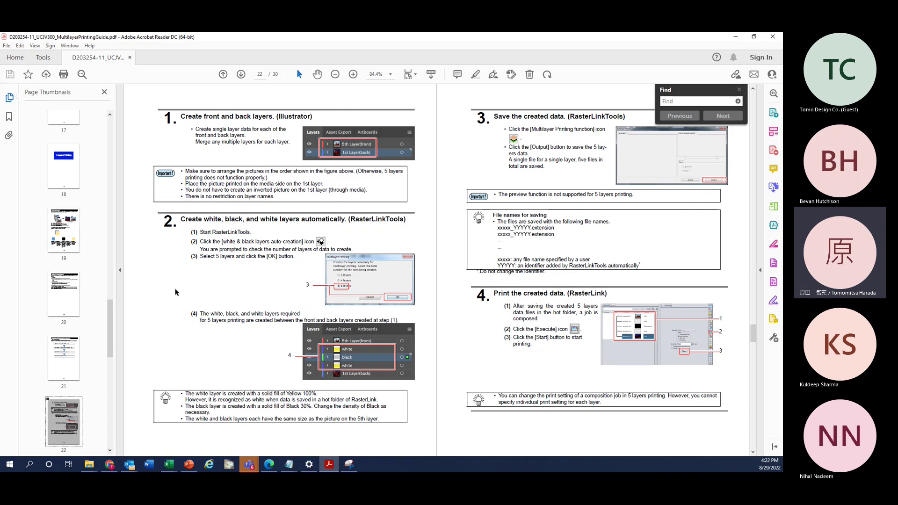
# Go back to page 21, examine the 5-layer "With RasterLinkTools" flowchart at 125%, and fit the full spread in view
pyautogui.scroll(1, 180, 295)
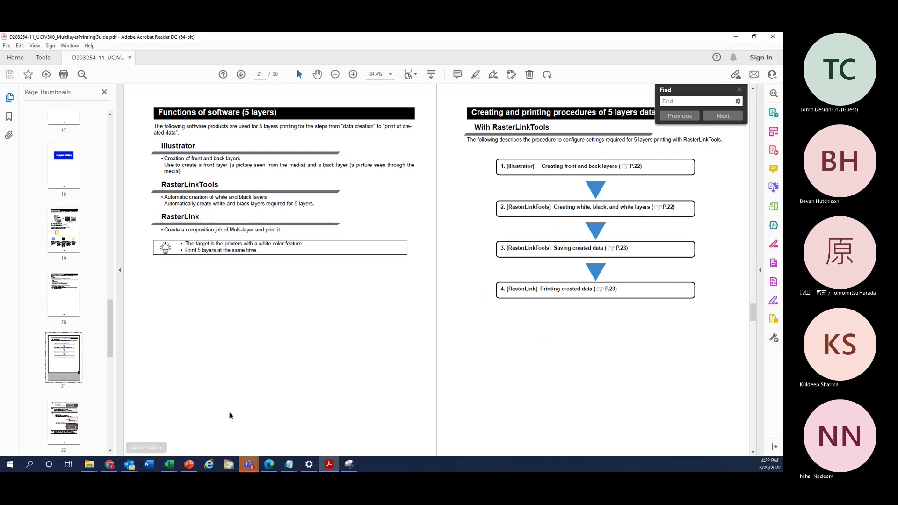
pyautogui.keyDown('ctrl'); pyautogui.scroll(2, 469, 354); pyautogui.keyUp('ctrl')
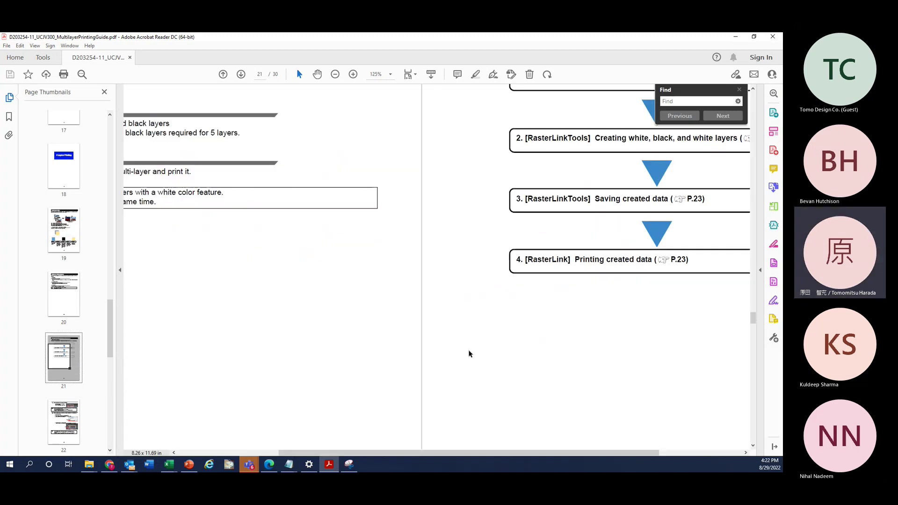
pyautogui.moveTo(300, 454); pyautogui.dragTo(383, 454)
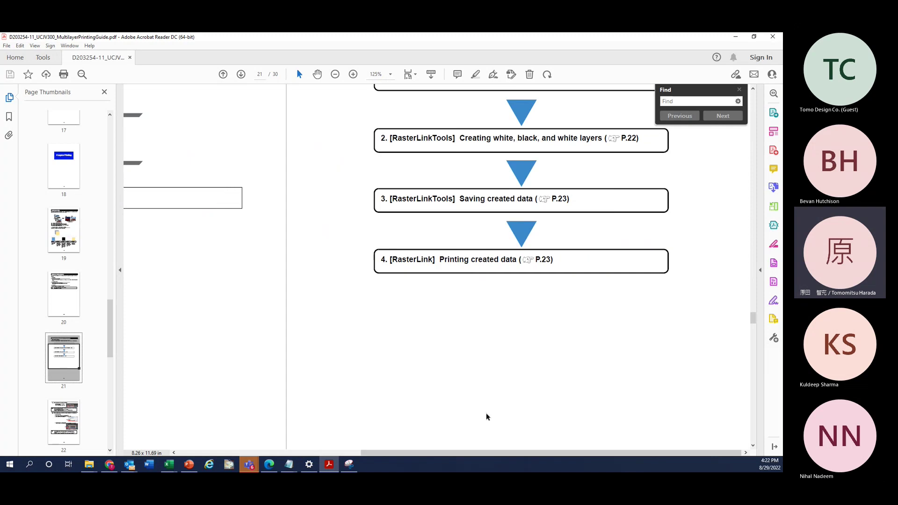
pyautogui.scroll(3, 485, 416)
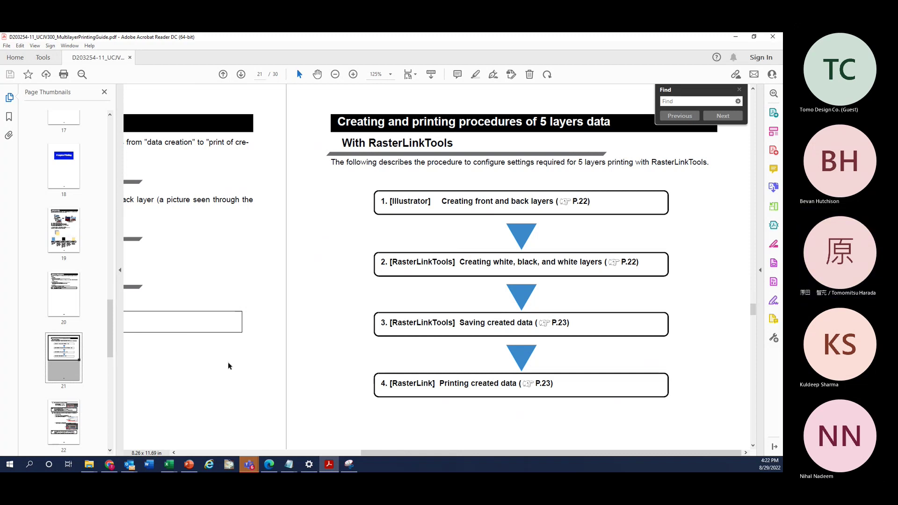
pyautogui.hotkey('ctrl', '2')
pyautogui.hotkey('ctrl', '0')
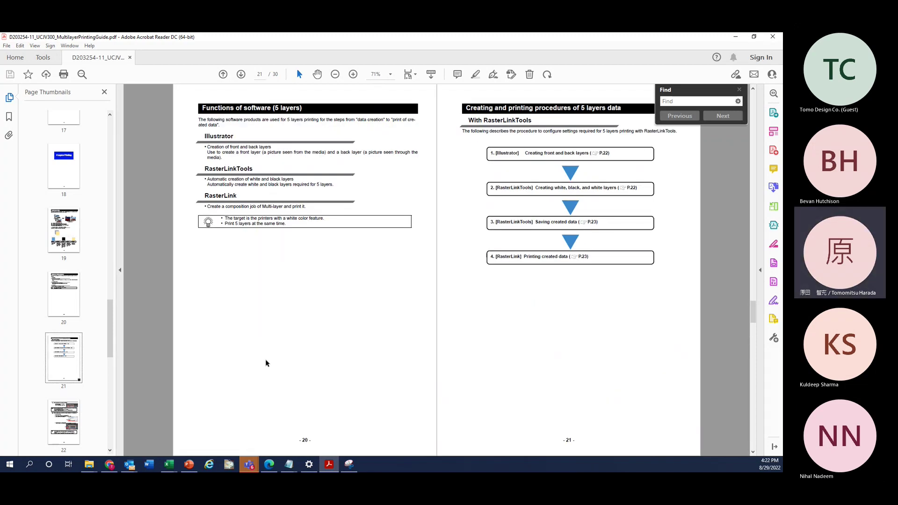
# Examine the 5-layer "Without RasterLinkTools" flowchart on page 24 at 100% zoom, and go back to page 20
pyautogui.scroll(-2, 267, 364)
pyautogui.scroll(-2, 267, 363)
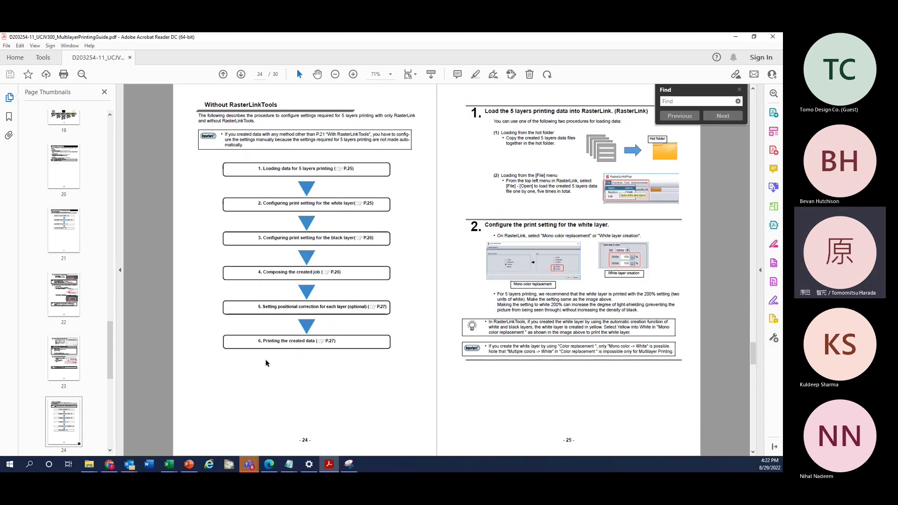
pyautogui.scroll(2, 299, 274)
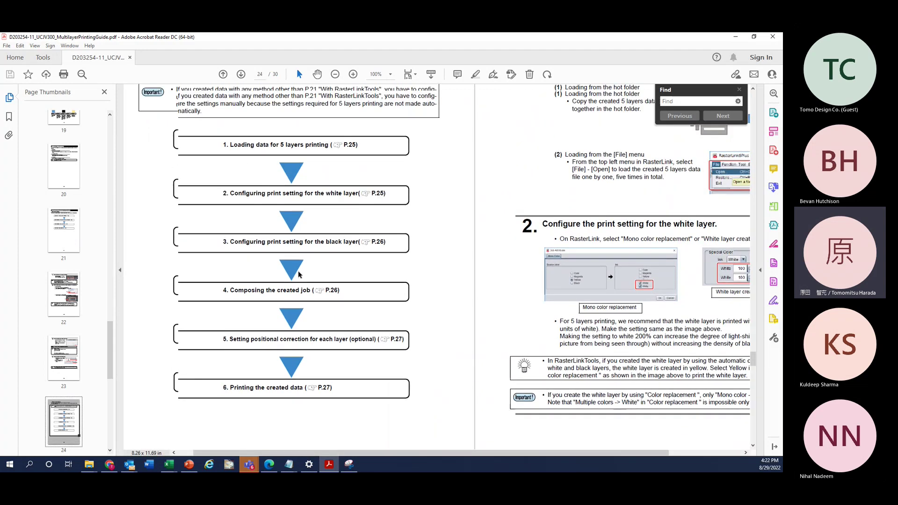
pyautogui.scroll(2, 299, 274)
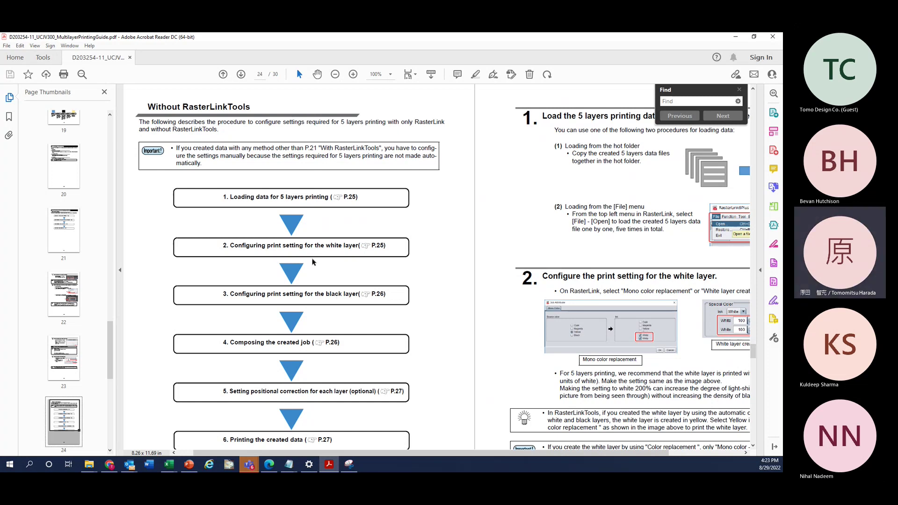
pyautogui.scroll(5, 97, 238)
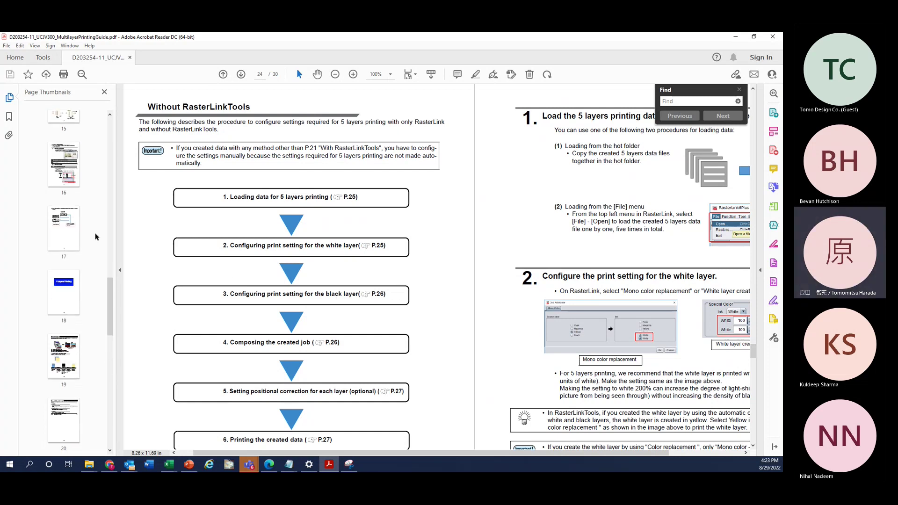
pyautogui.click(68, 410)
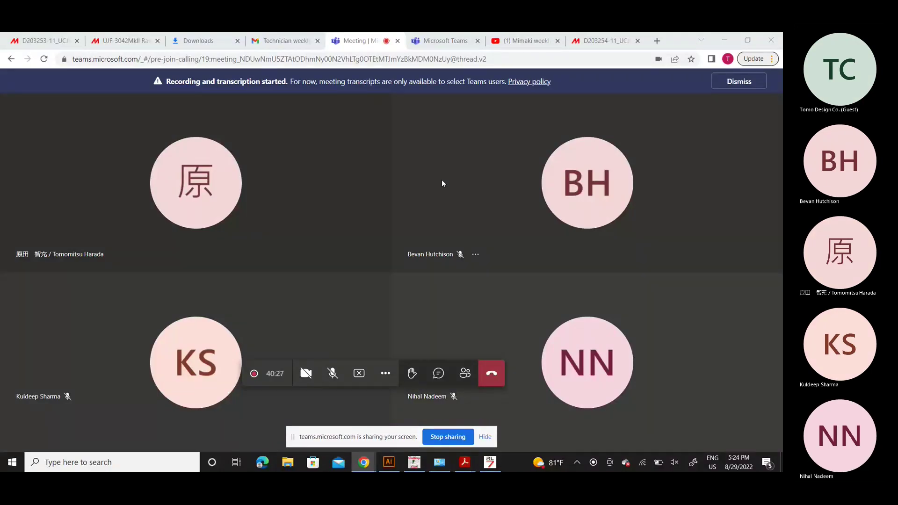
# Switch to Adobe Illustrator and show the open artwork: the family photo, Mimaki_logo.eps with nothing selected, and the strawberry print file
pyautogui.click(723, 39)
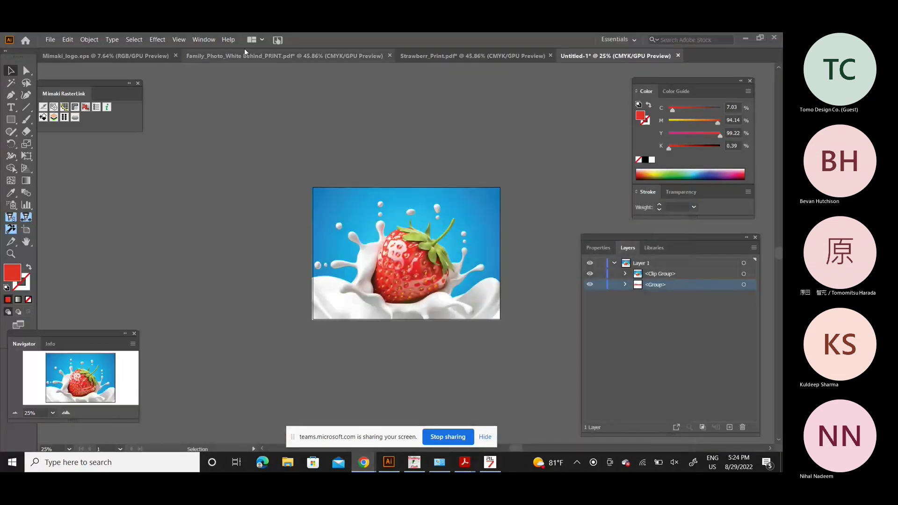
pyautogui.click(223, 54)
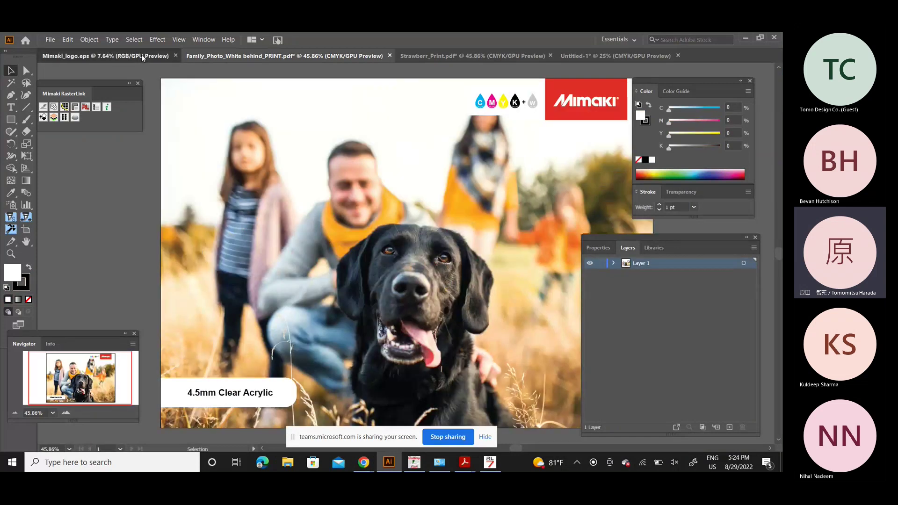
pyautogui.click(141, 55)
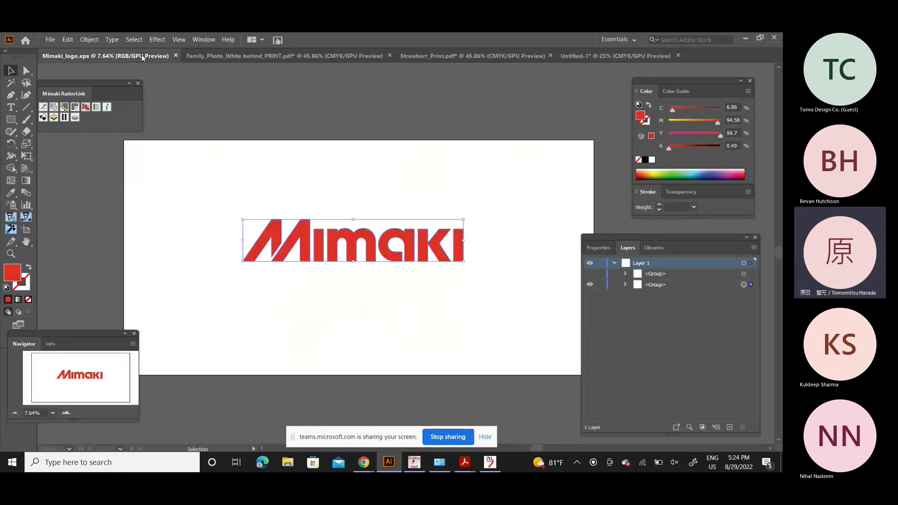
pyautogui.click(220, 197)
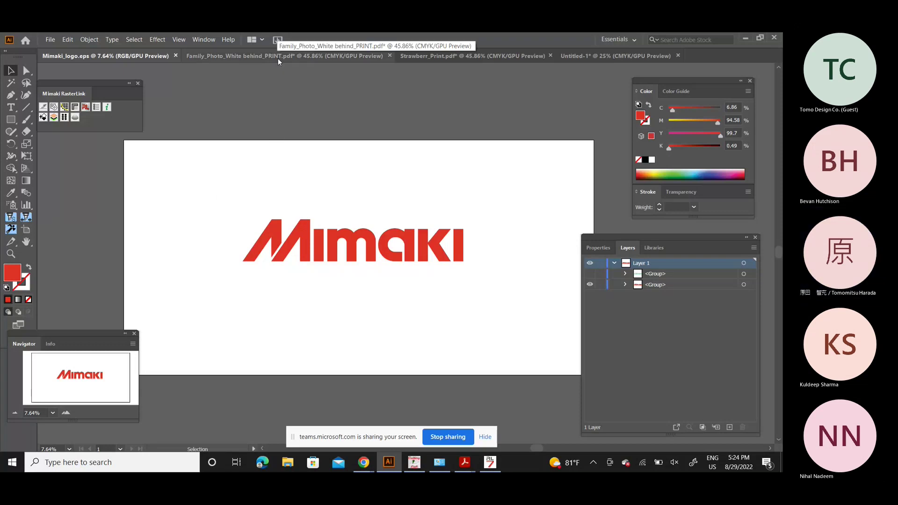
pyautogui.click(278, 58)
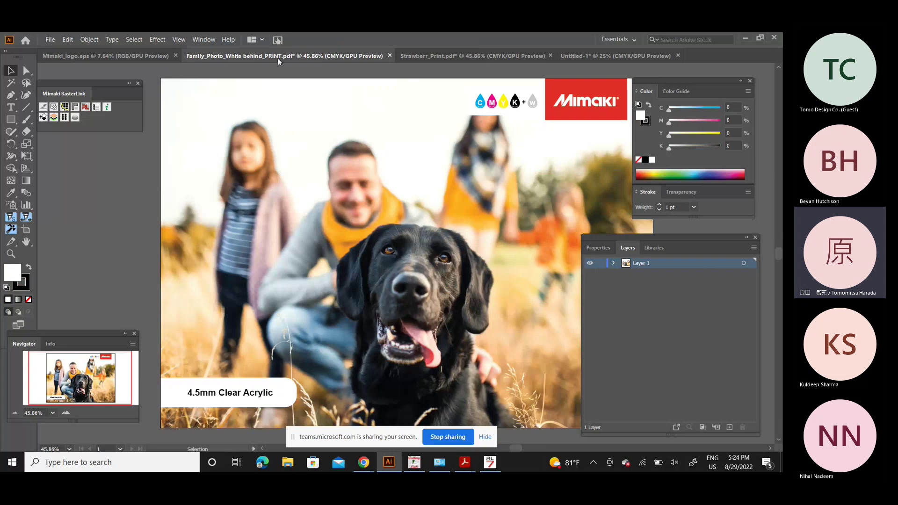
pyautogui.click(431, 55)
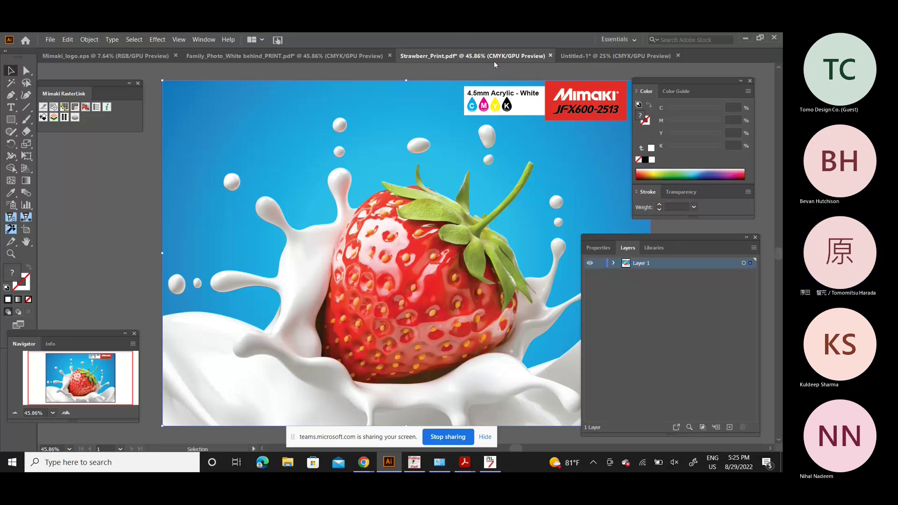
# Delete the strawberry picture and the Mimaki logo from the Untitled-1 document to empty its artboard
pyautogui.click(582, 59)
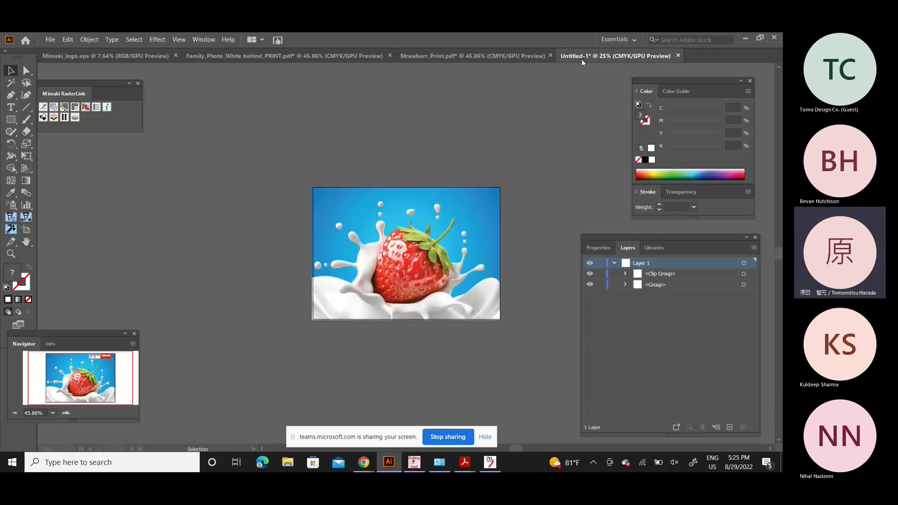
pyautogui.click(334, 238)
pyautogui.press('Delete')
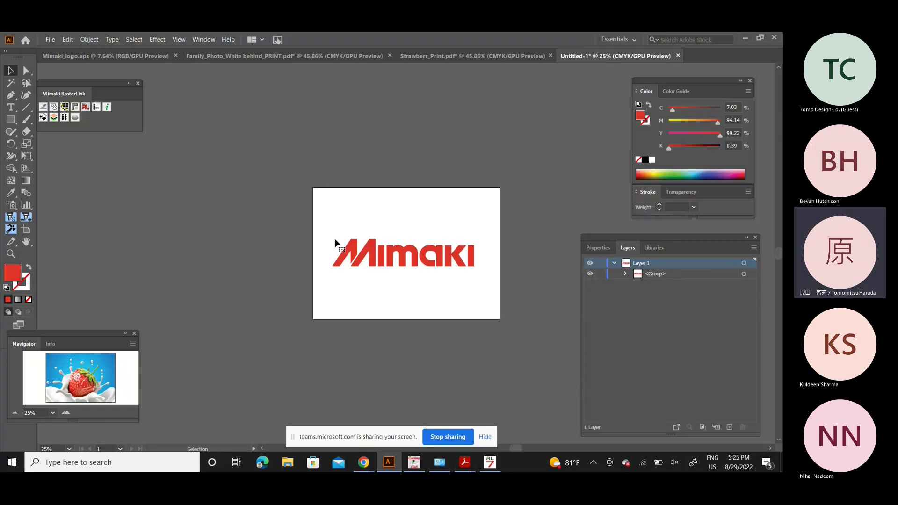
pyautogui.click(354, 250)
pyautogui.press('Delete')
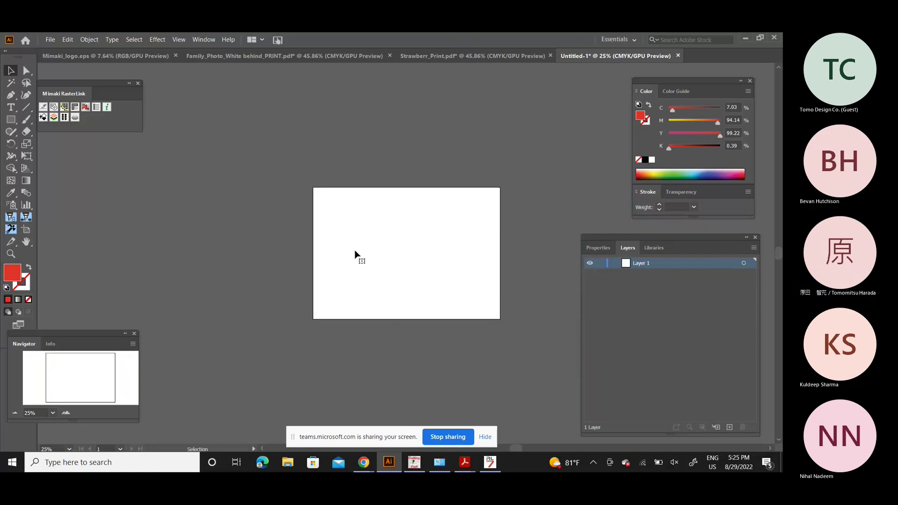
# Copy the red Mimaki logo from Mimaki_logo.eps and paste it into the Untitled-1 document
pyautogui.click(81, 55)
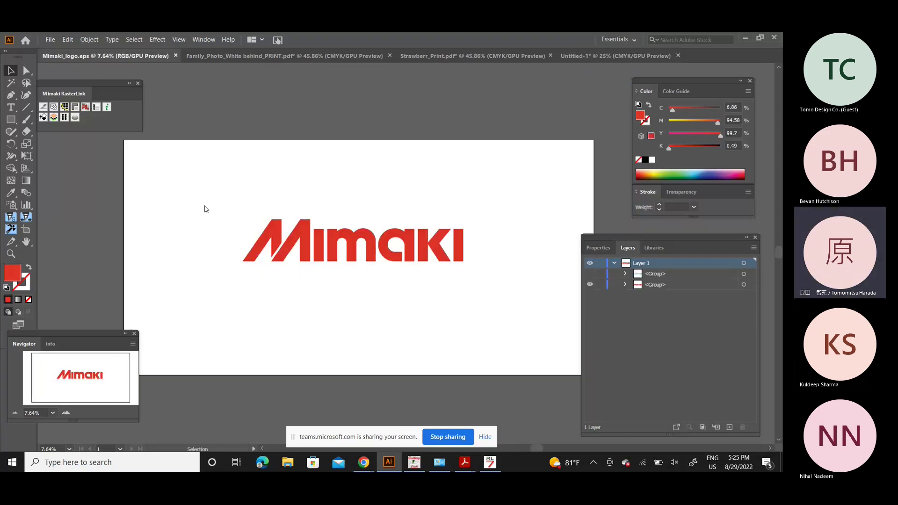
pyautogui.click(301, 237)
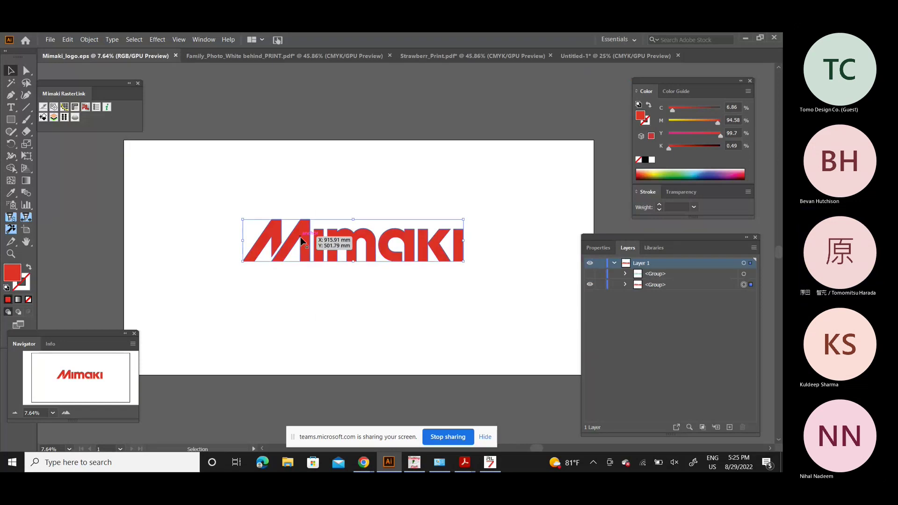
pyautogui.click(588, 52)
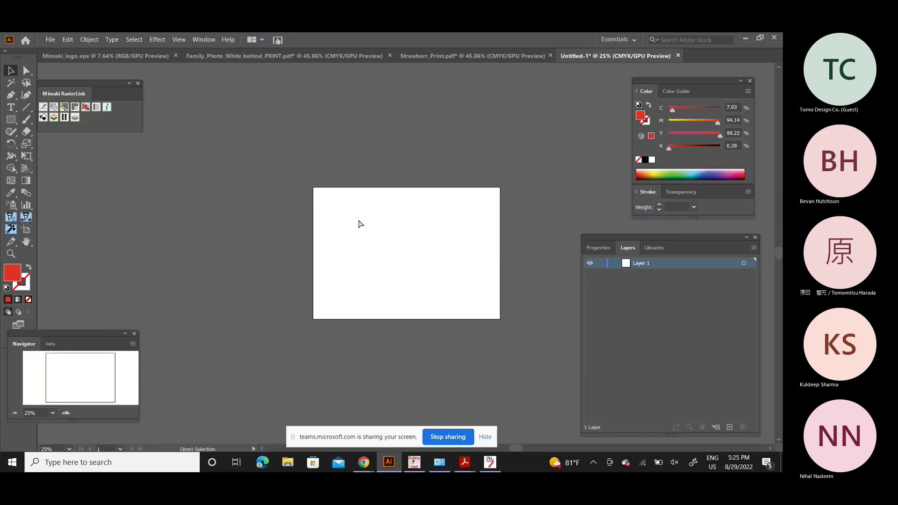
pyautogui.hotkey('ctrl', 'v')
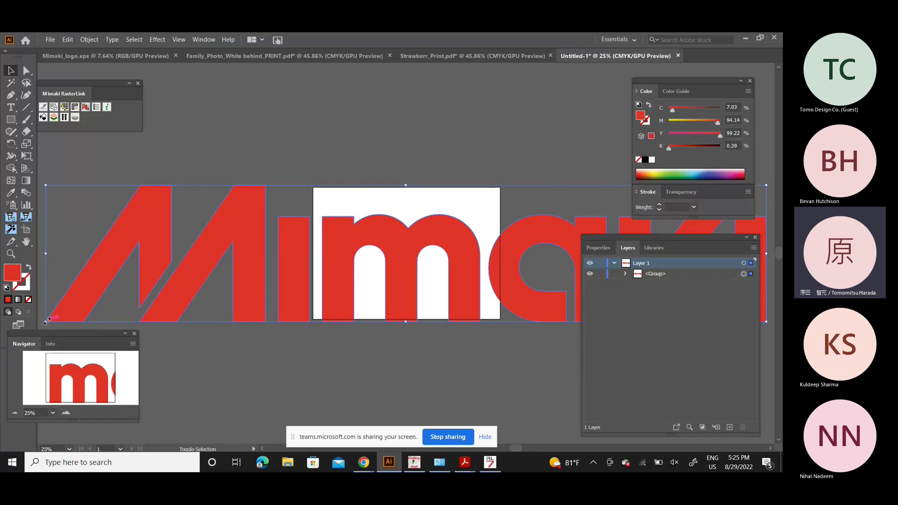
# Scale the pasted Mimaki logo down proportionally and place it in the middle of the artboard, leaving it deselected
pyautogui.moveTo(46, 321); pyautogui.dragTo(497, 235)
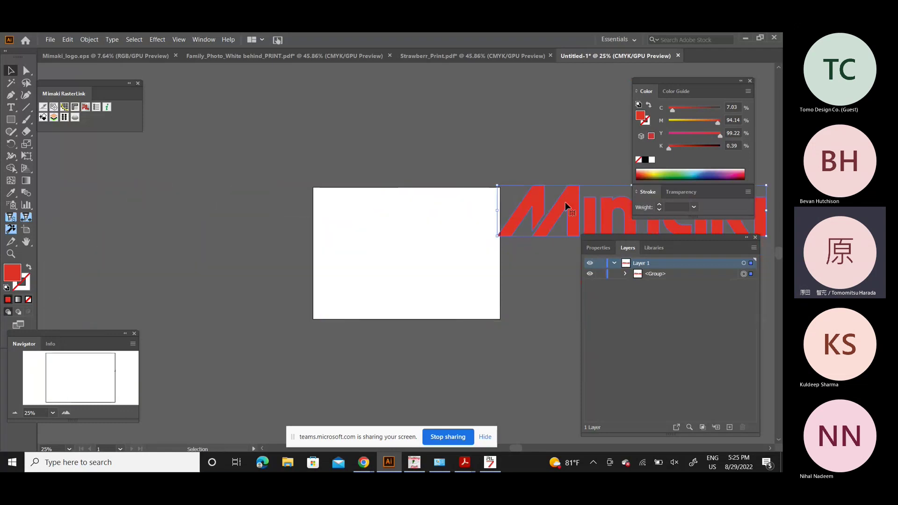
pyautogui.moveTo(564, 206); pyautogui.dragTo(243, 227)
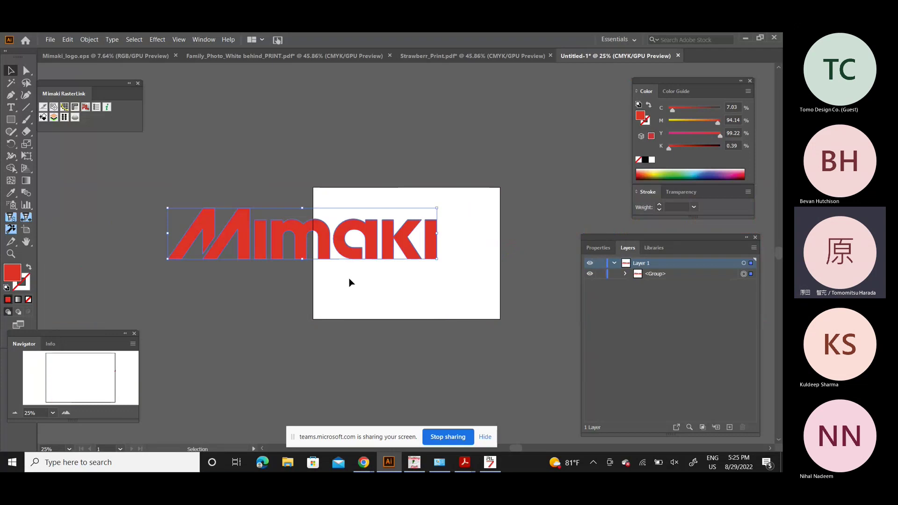
pyautogui.moveTo(437, 259); pyautogui.dragTo(414, 251)
pyautogui.click(411, 288)
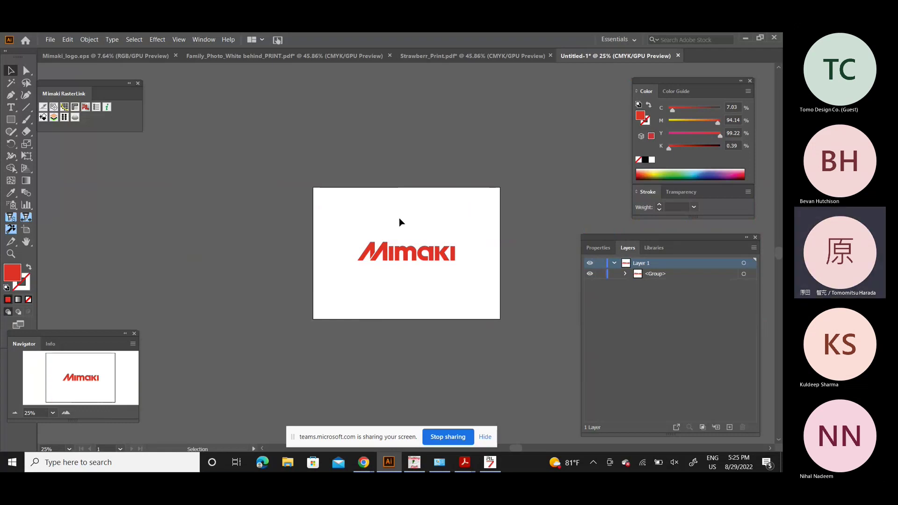
# Copy the strawberry picture from the strawberry print file and paste it into Untitled-1 above the Mimaki logo
pyautogui.click(427, 60)
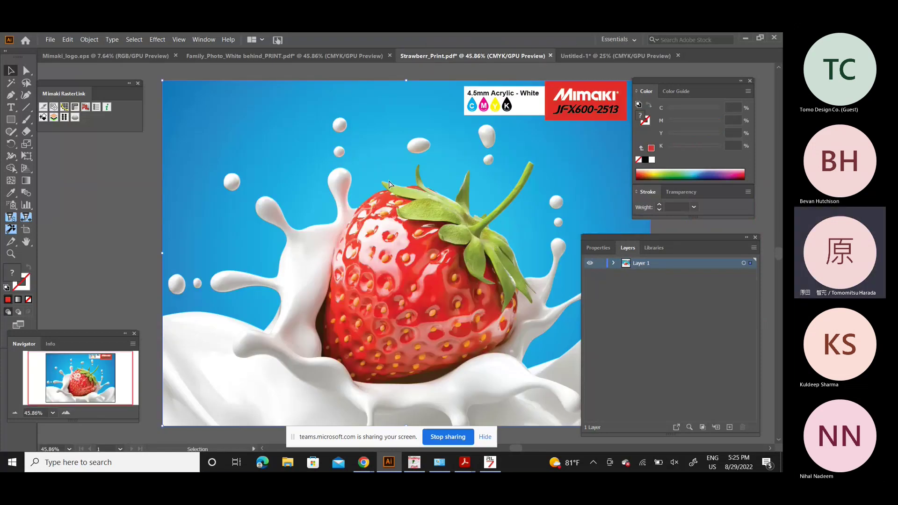
pyautogui.click(580, 52)
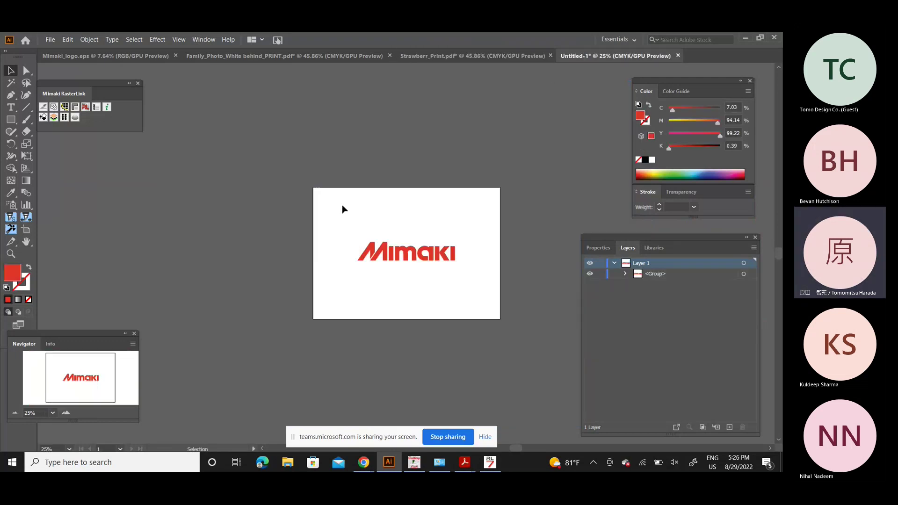
pyautogui.press('a')
pyautogui.hotkey('ctrl', 'v')
pyautogui.press('v')
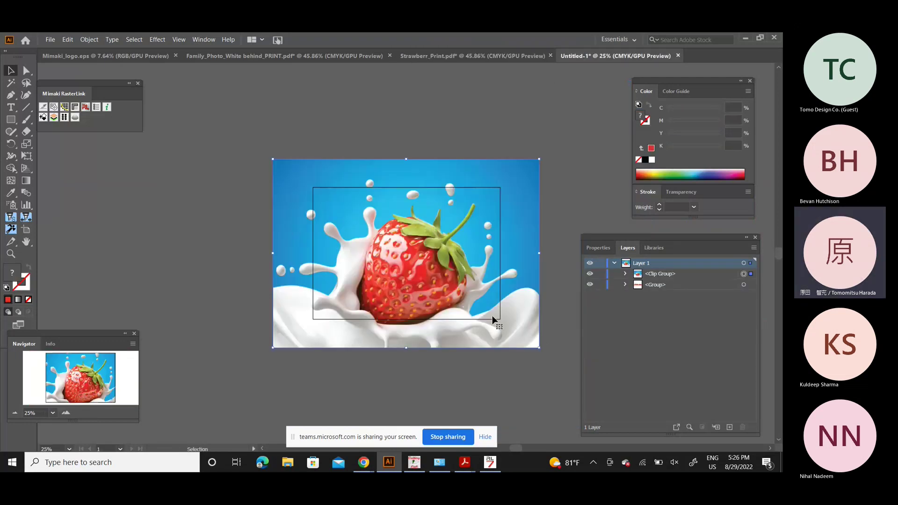
# Scale and move the strawberry picture so that it covers the whole artboard exactly, and deselect it
pyautogui.moveTo(539, 348); pyautogui.dragTo(456, 289)
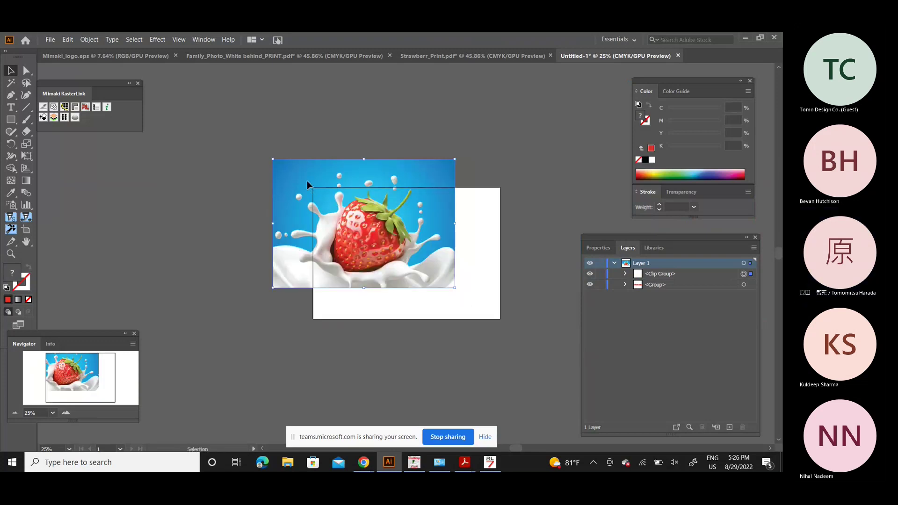
pyautogui.moveTo(306, 182); pyautogui.dragTo(347, 211)
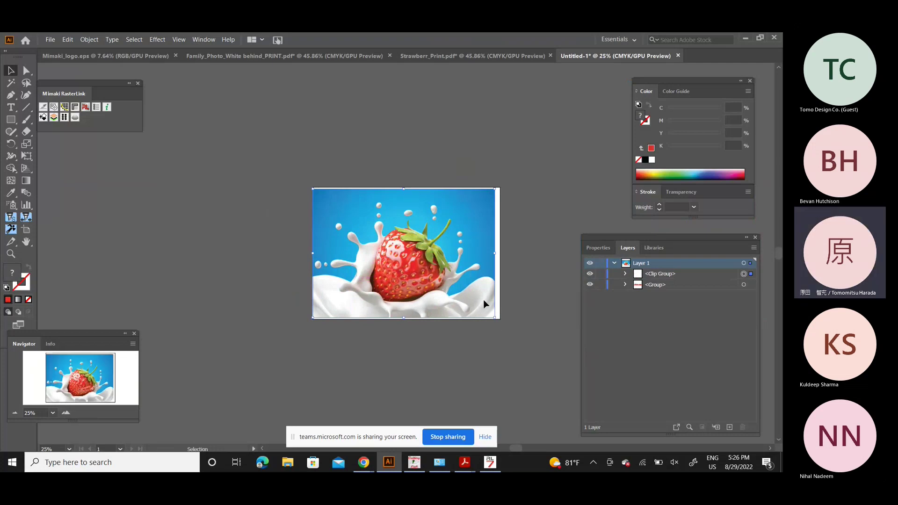
pyautogui.moveTo(483, 300); pyautogui.dragTo(484, 299)
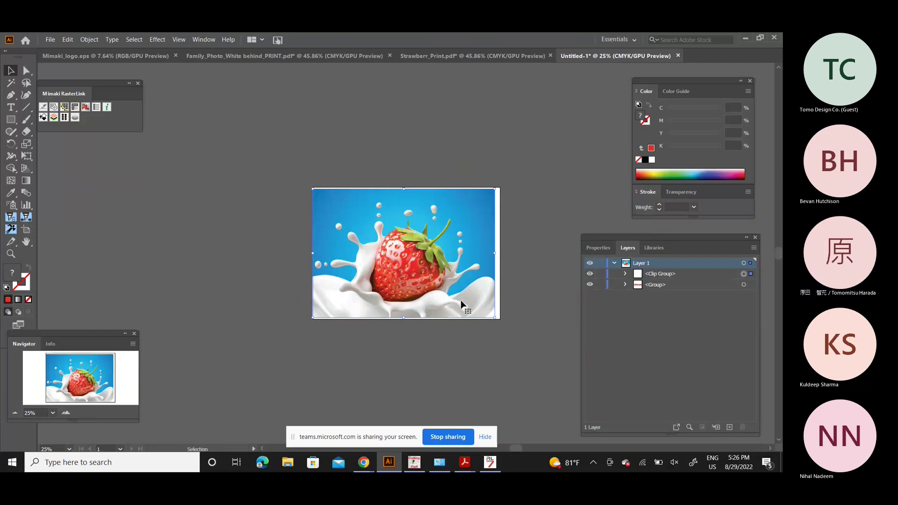
pyautogui.moveTo(384, 299); pyautogui.dragTo(383, 297)
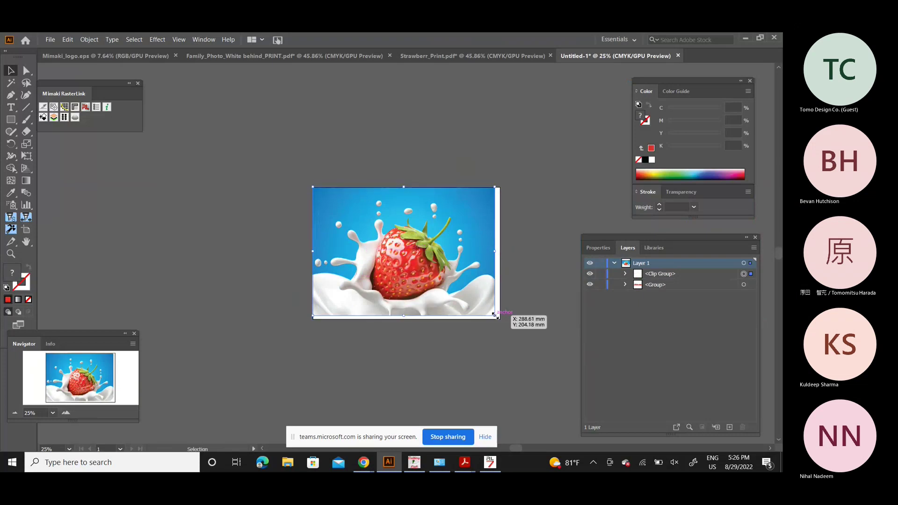
pyautogui.moveTo(495, 316); pyautogui.dragTo(500, 319)
pyautogui.click(493, 333)
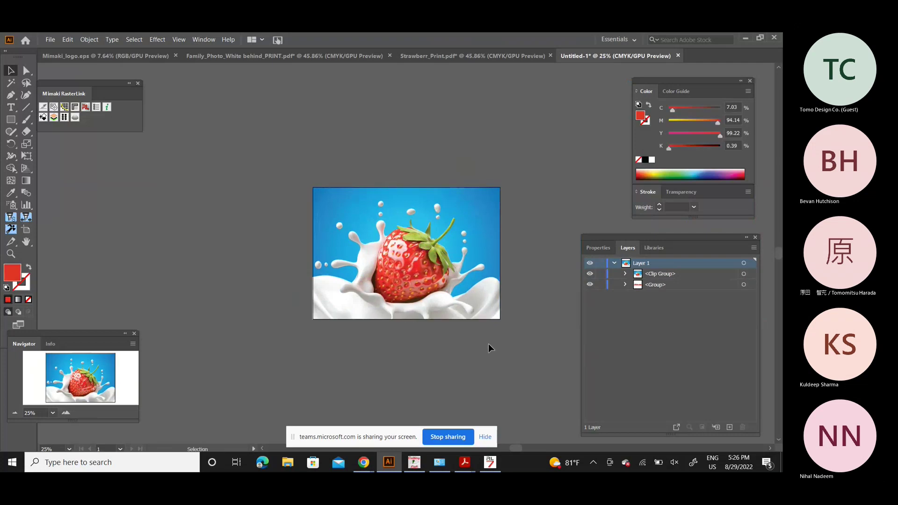
# Hide and show the strawberry clip group and the logo group in turn to demonstrate the two stacked objects
pyautogui.click(590, 274)
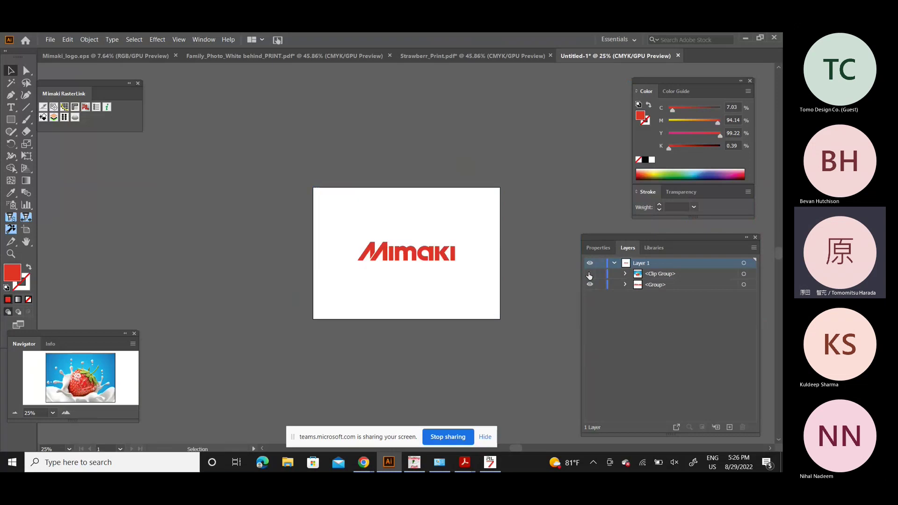
pyautogui.click(589, 274)
pyautogui.click(590, 284)
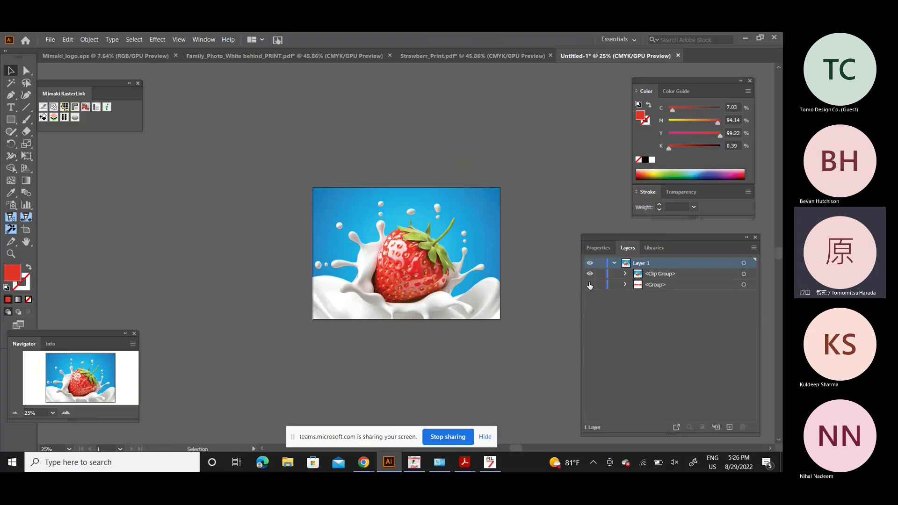
pyautogui.click(589, 284)
# Show the layer commands and the Layers entry among the available panels, and move the Layers panel closer to the artwork
pyautogui.click(753, 249)
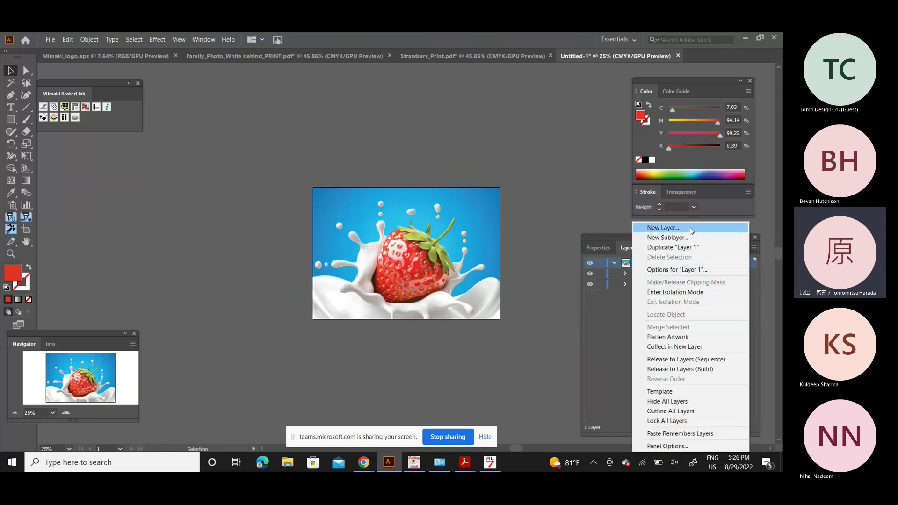
pyautogui.click(607, 220)
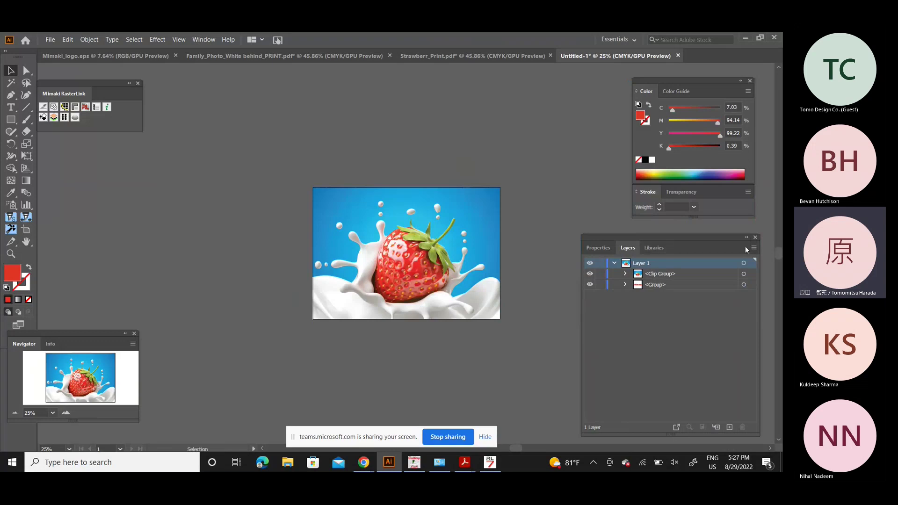
pyautogui.moveTo(649, 238); pyautogui.dragTo(640, 239)
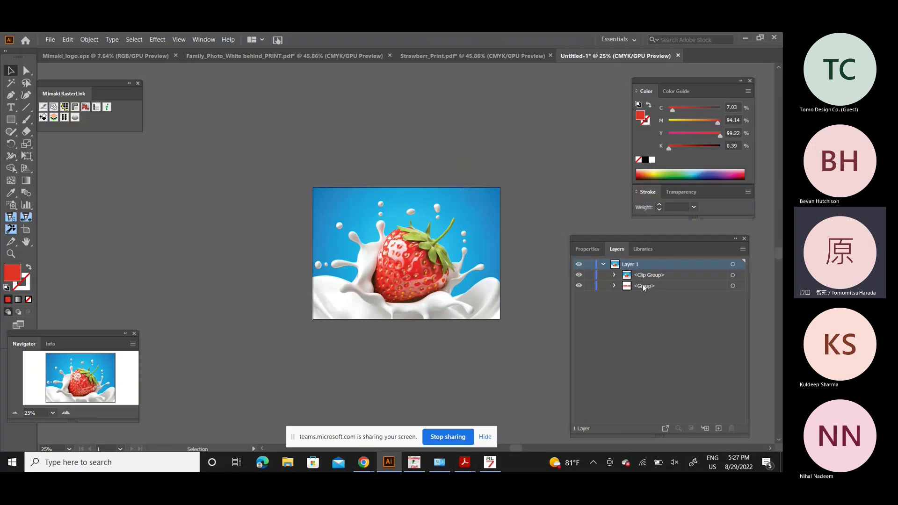
pyautogui.click(209, 40)
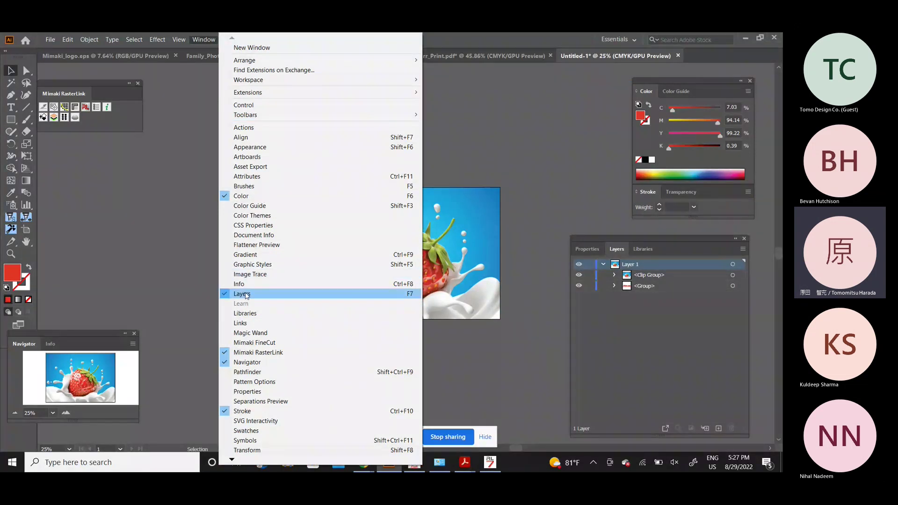
pyautogui.click(591, 237)
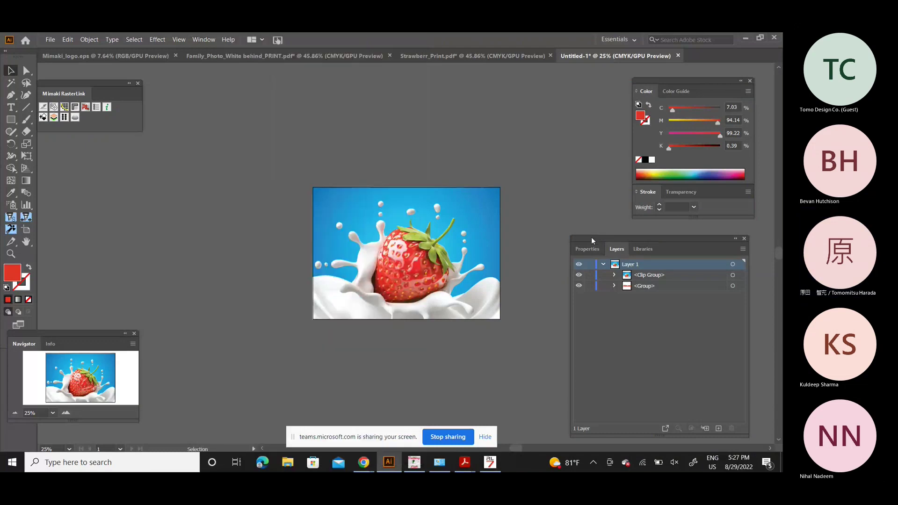
pyautogui.moveTo(591, 237); pyautogui.dragTo(572, 229)
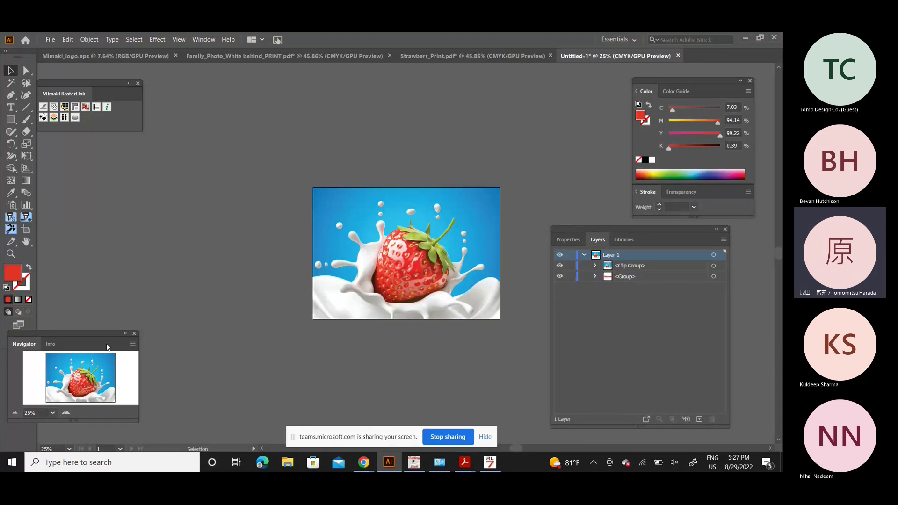
# Move the Navigator panel clear of the toolbar and demonstrate zooming the artwork out and in with it
pyautogui.moveTo(94, 332); pyautogui.dragTo(147, 321)
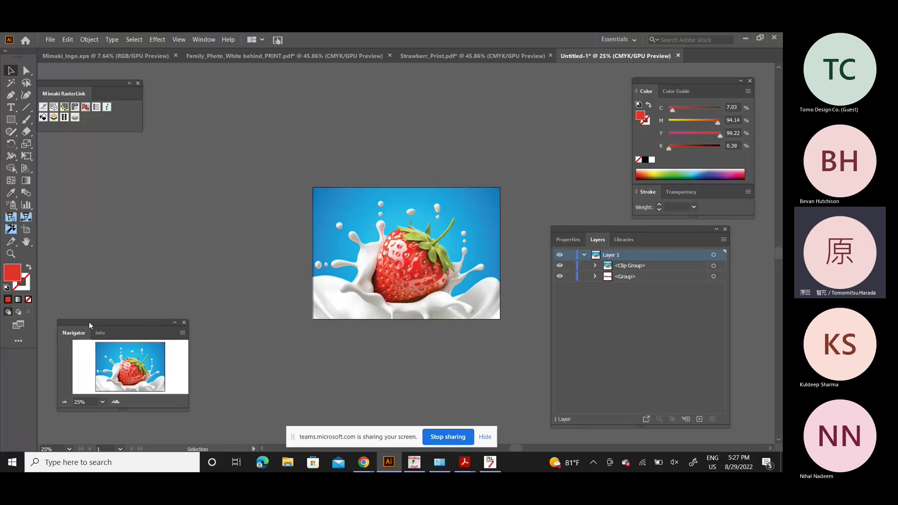
pyautogui.click(64, 402)
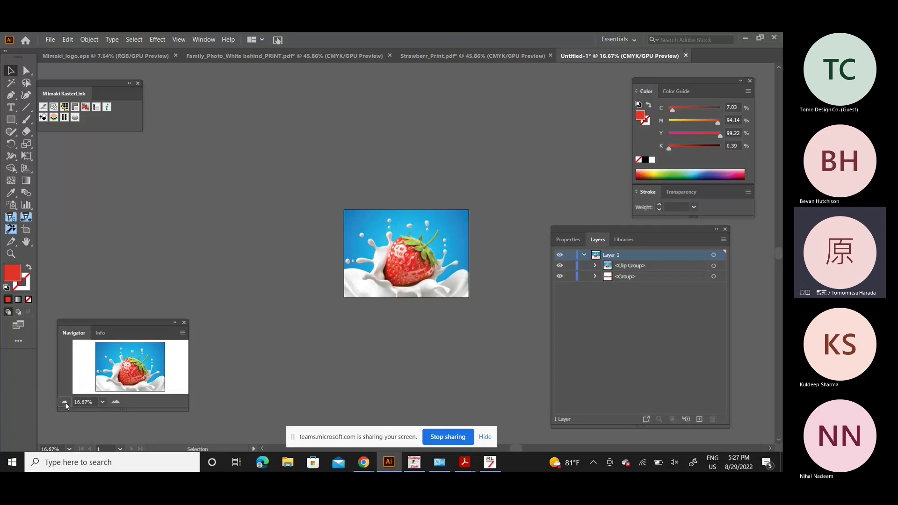
pyautogui.click(65, 403)
pyautogui.click(65, 402)
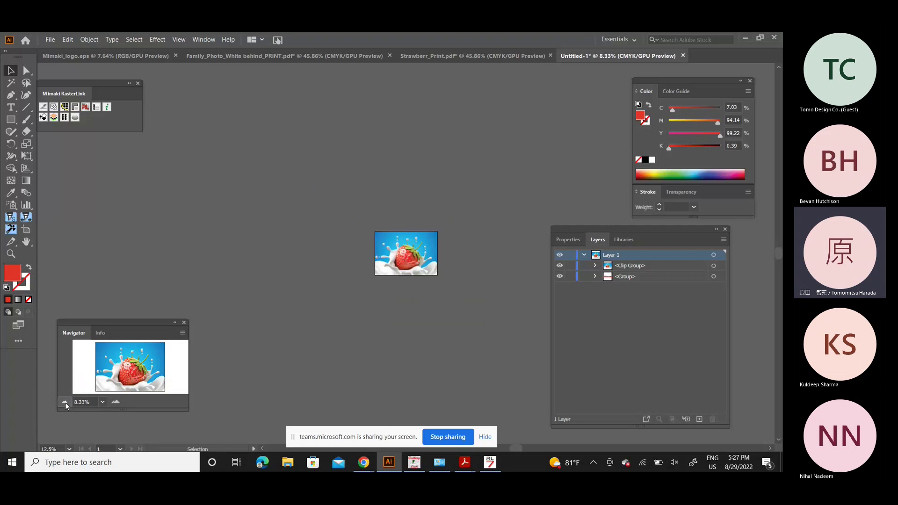
pyautogui.click(119, 403)
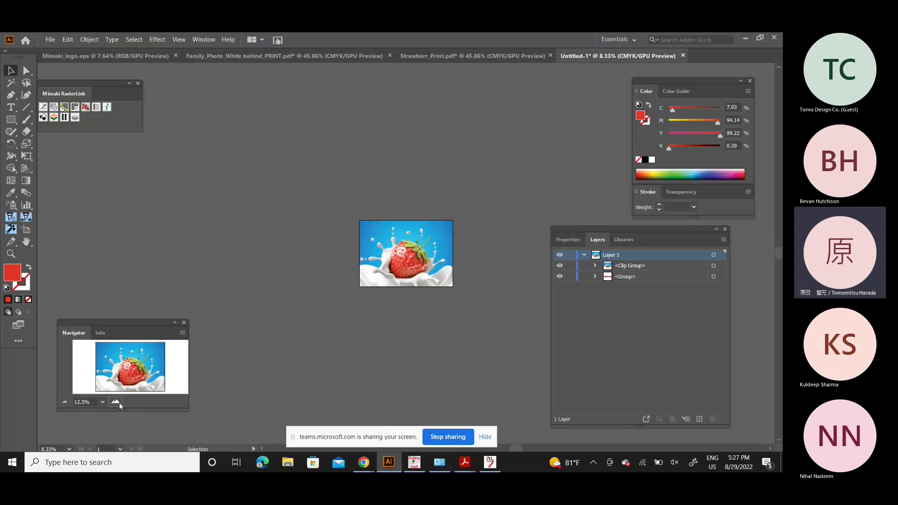
pyautogui.click(119, 403)
pyautogui.click(119, 403)
pyautogui.click(116, 402)
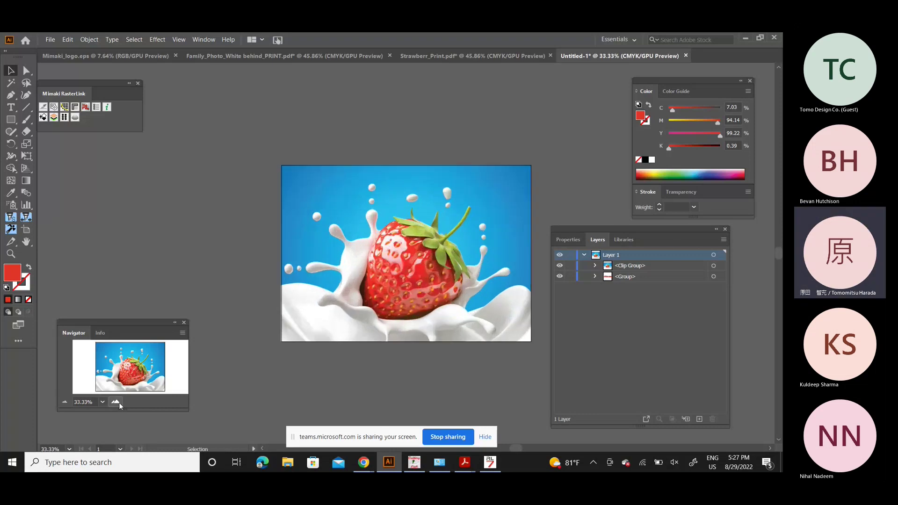
pyautogui.click(63, 402)
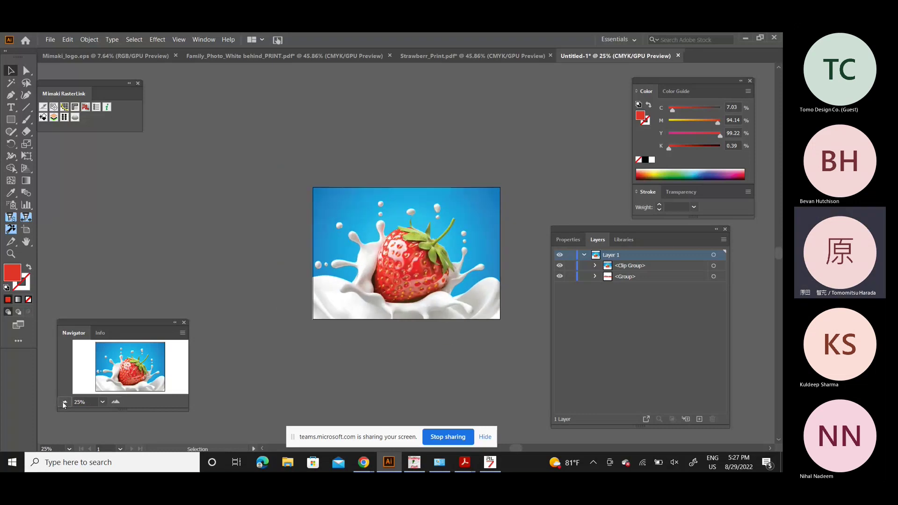
pyautogui.click(64, 402)
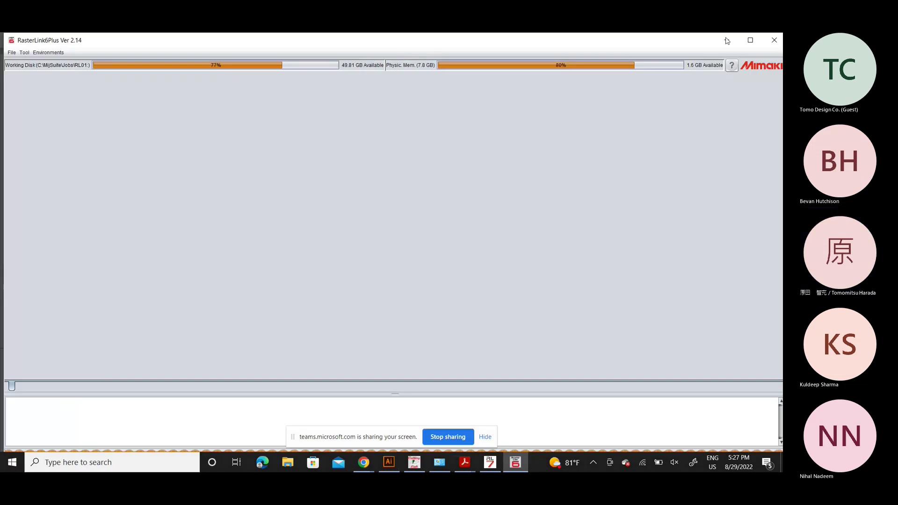
# Switch back to Illustrator, demonstrate enlarging the artwork to 66.67% and reducing it to 12.5%, and show the list of available panels
pyautogui.click(390, 463)
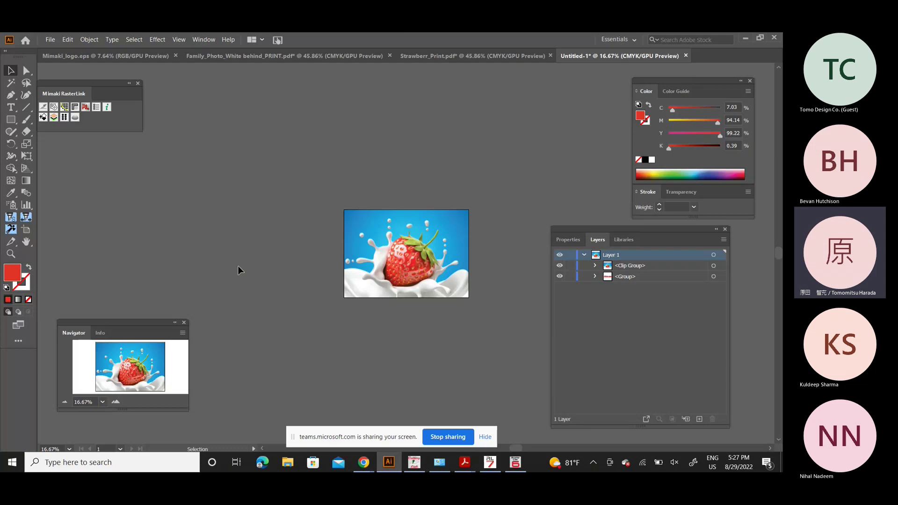
pyautogui.click(114, 401)
pyautogui.click(114, 401)
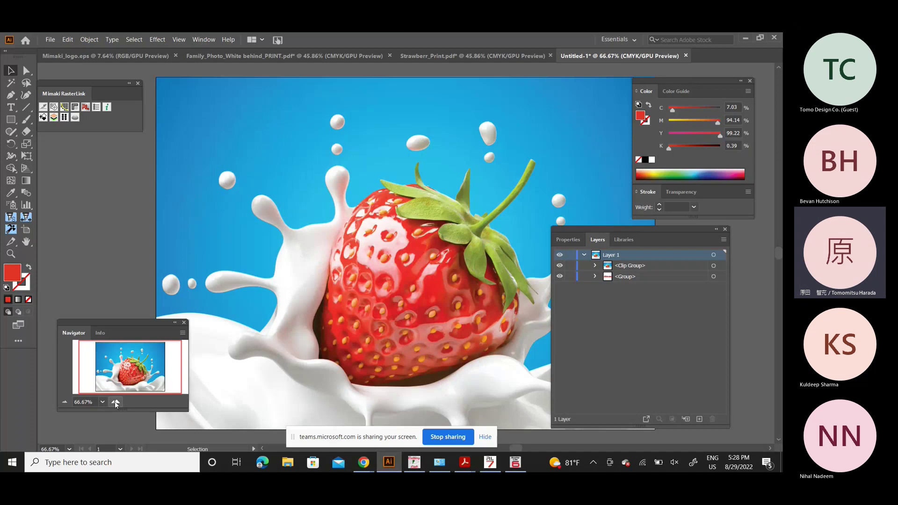
pyautogui.click(67, 402)
pyautogui.click(65, 402)
pyautogui.click(64, 401)
pyautogui.click(65, 402)
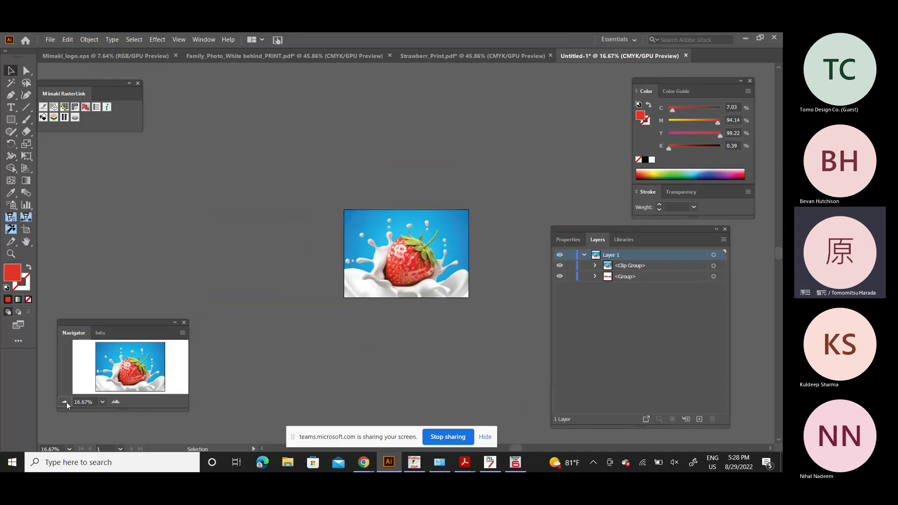
pyautogui.click(64, 402)
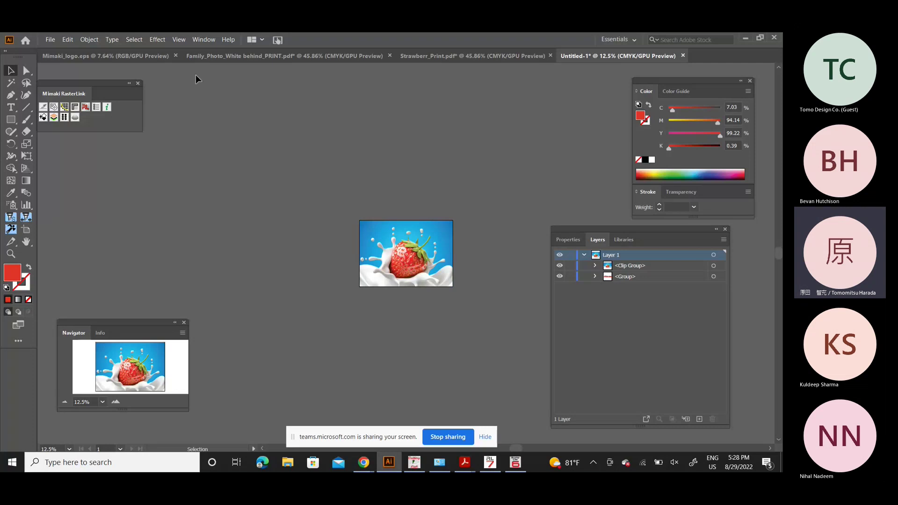
pyautogui.click(205, 39)
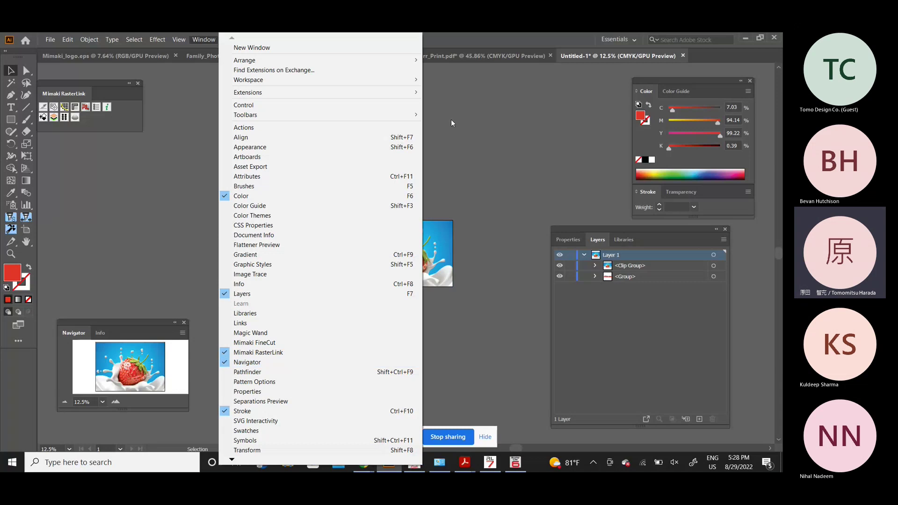
pyautogui.click(453, 37)
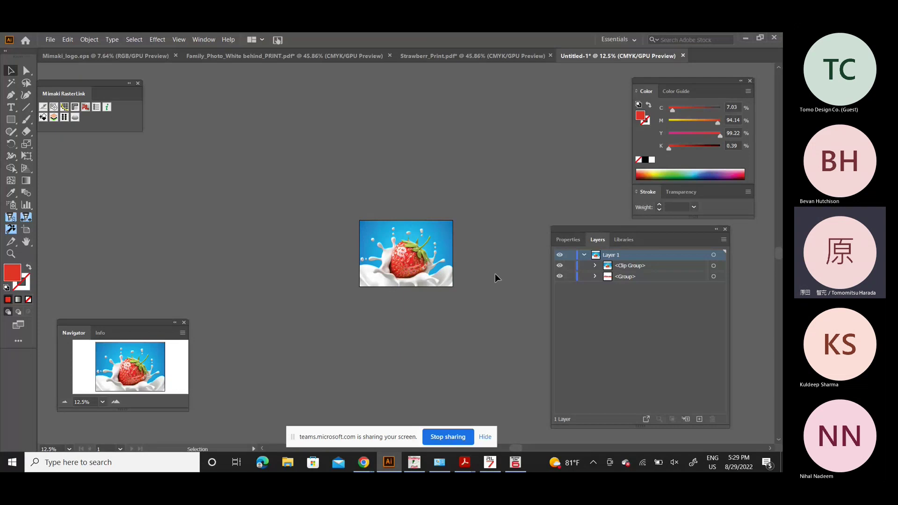
# Enlarge the view to 50% and move the Layers panel clear of the artwork, keeping it expanded
pyautogui.click(116, 402)
pyautogui.click(116, 402)
pyautogui.click(116, 402)
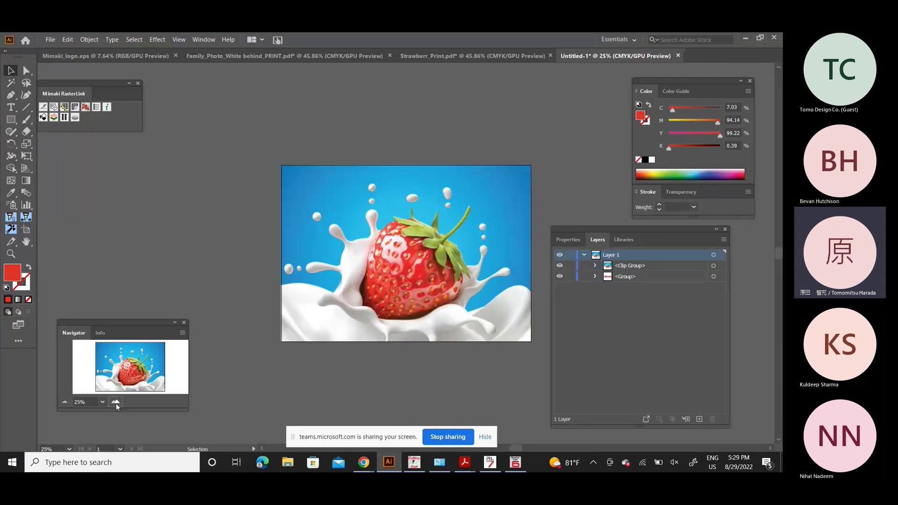
pyautogui.click(116, 402)
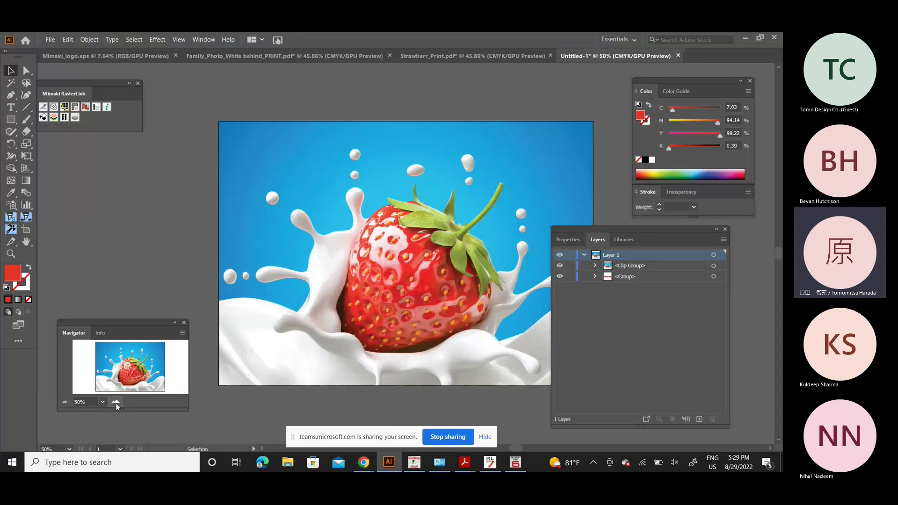
pyautogui.doubleClick(604, 227)
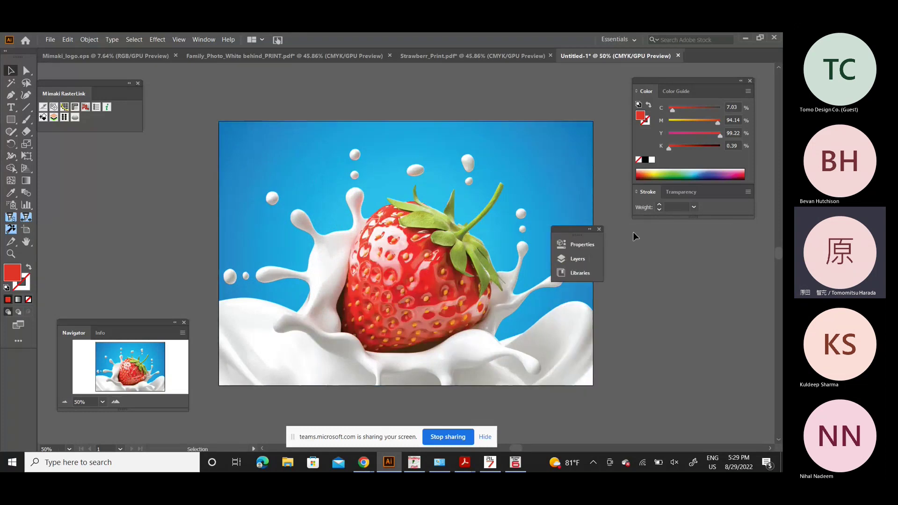
pyautogui.doubleClick(587, 228)
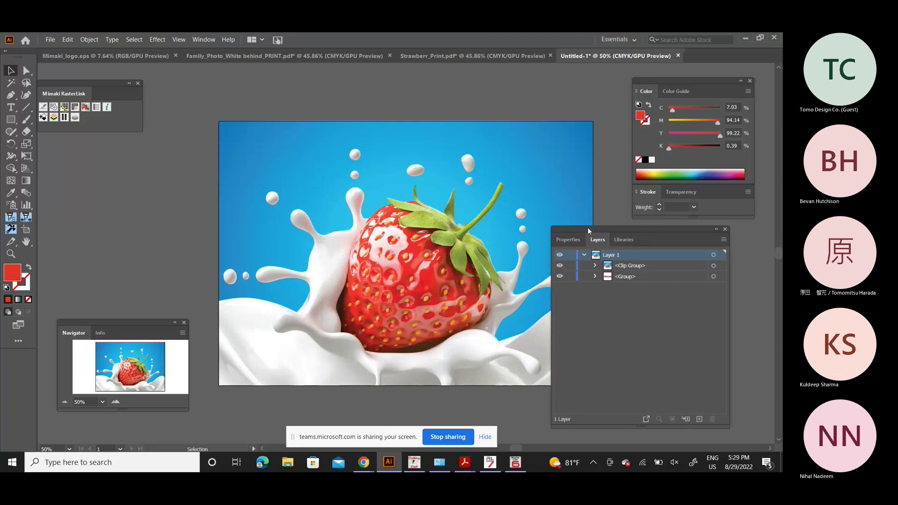
pyautogui.moveTo(597, 228); pyautogui.dragTo(650, 232)
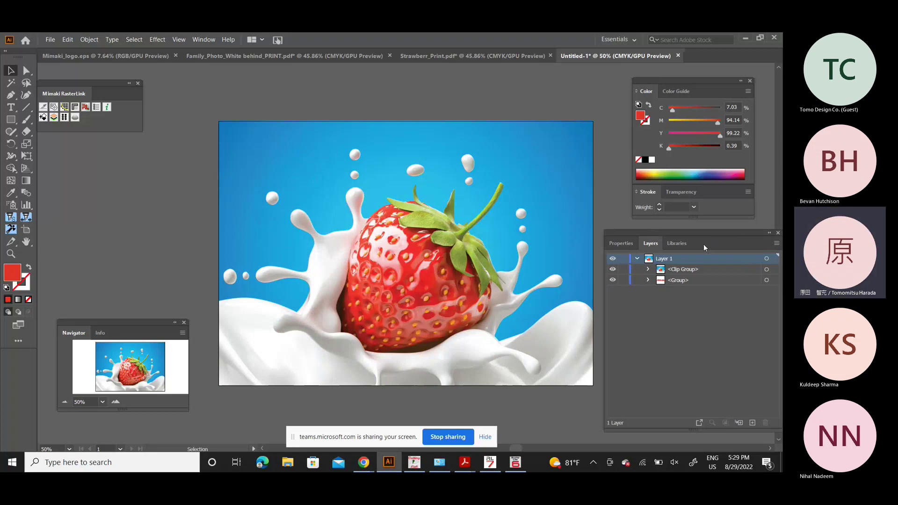
# Create a new layer above Layer 1 with the default name and options
pyautogui.click(777, 243)
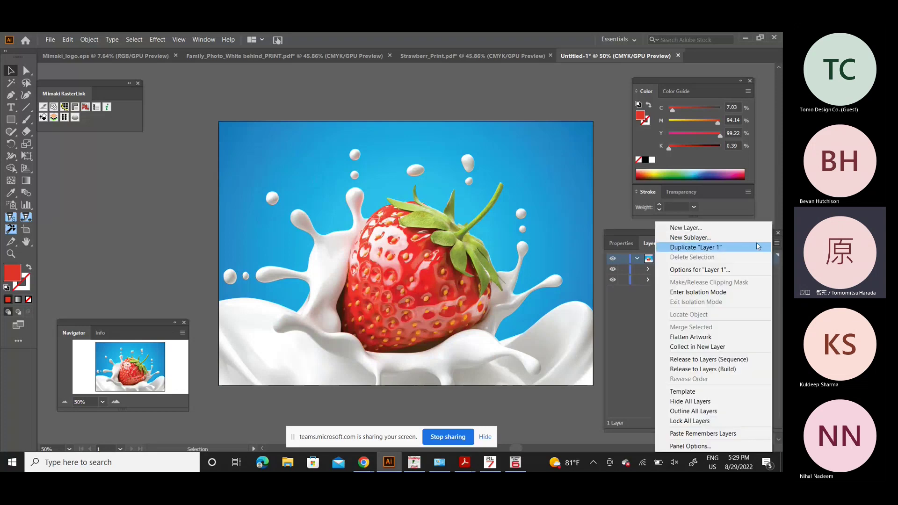
pyautogui.click(701, 228)
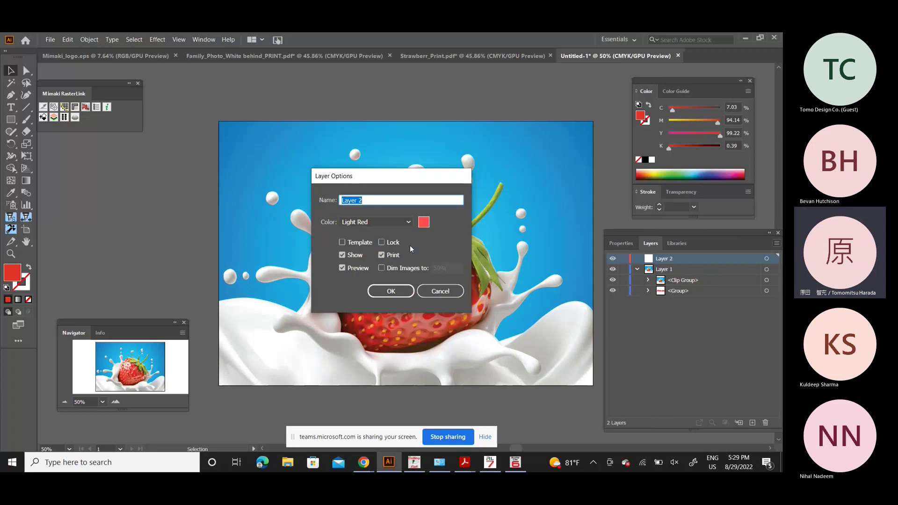
pyautogui.click(391, 291)
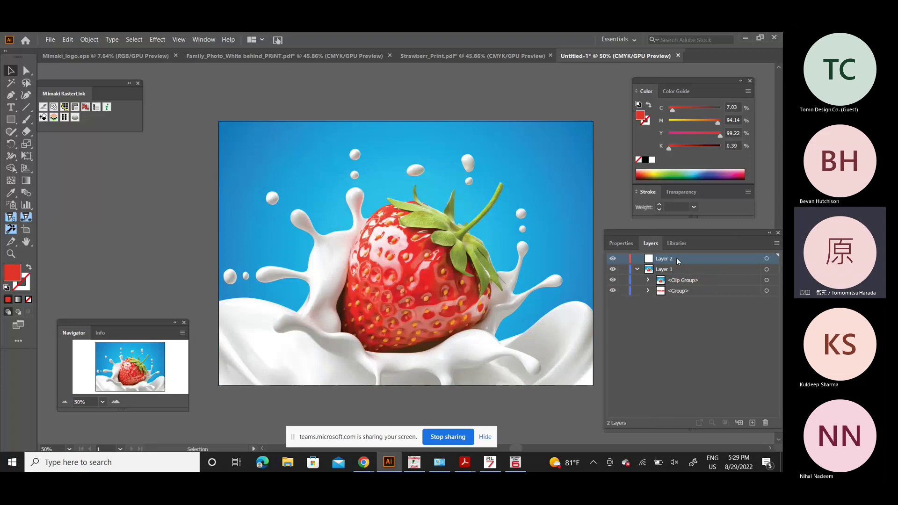
# Move the Mimaki logo group out of Layer 1 into Layer 2
pyautogui.click(684, 291)
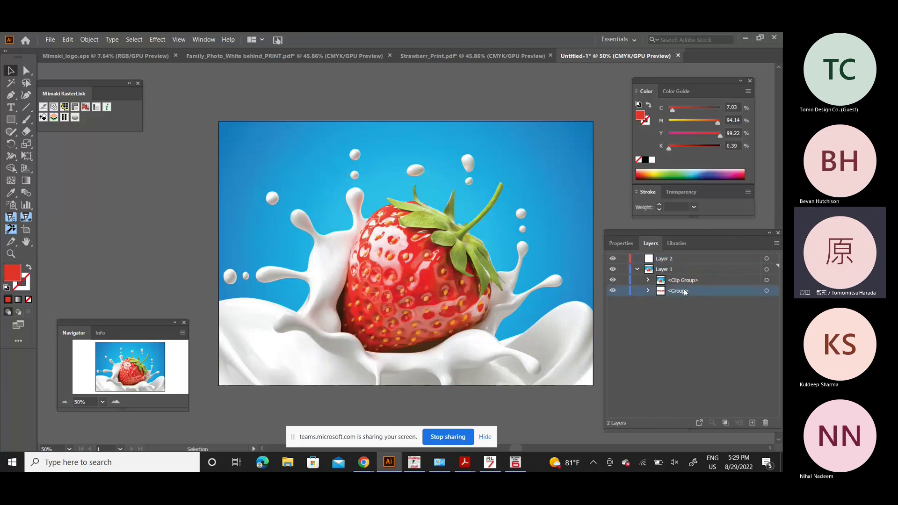
pyautogui.click(687, 280)
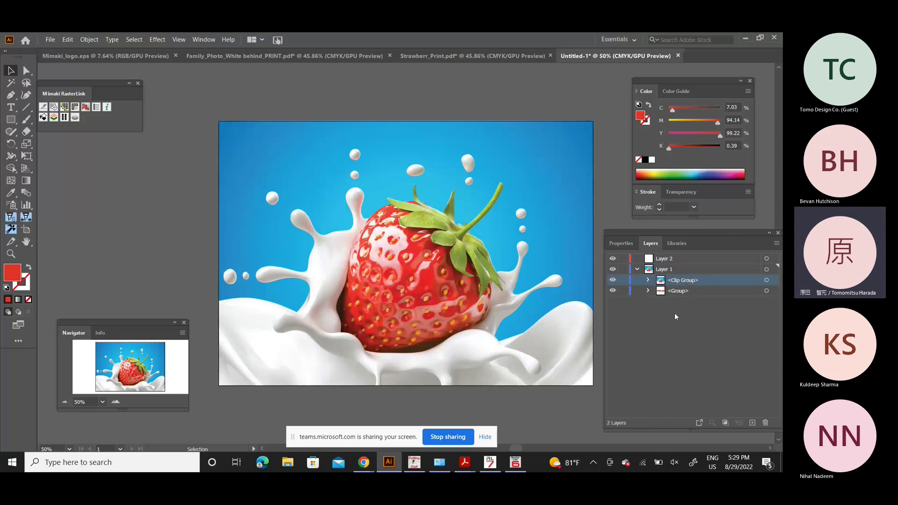
pyautogui.click(675, 293)
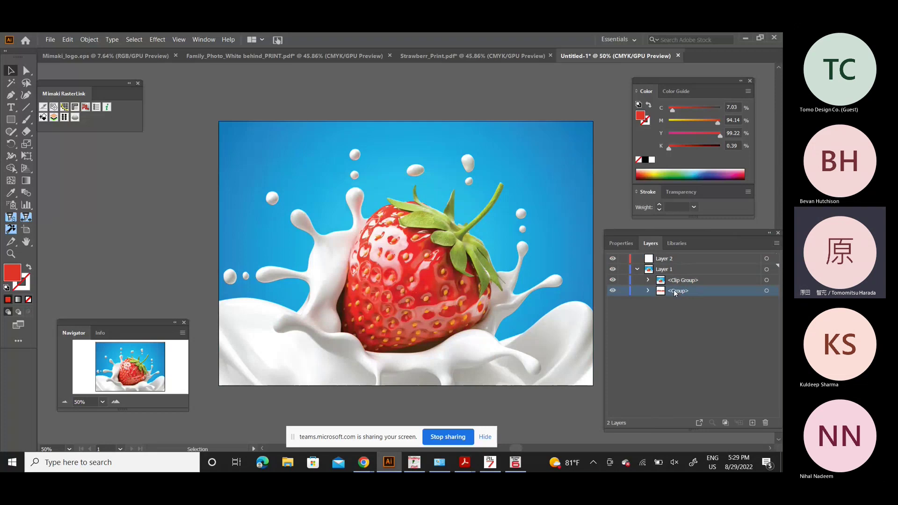
pyautogui.moveTo(675, 293); pyautogui.dragTo(665, 262)
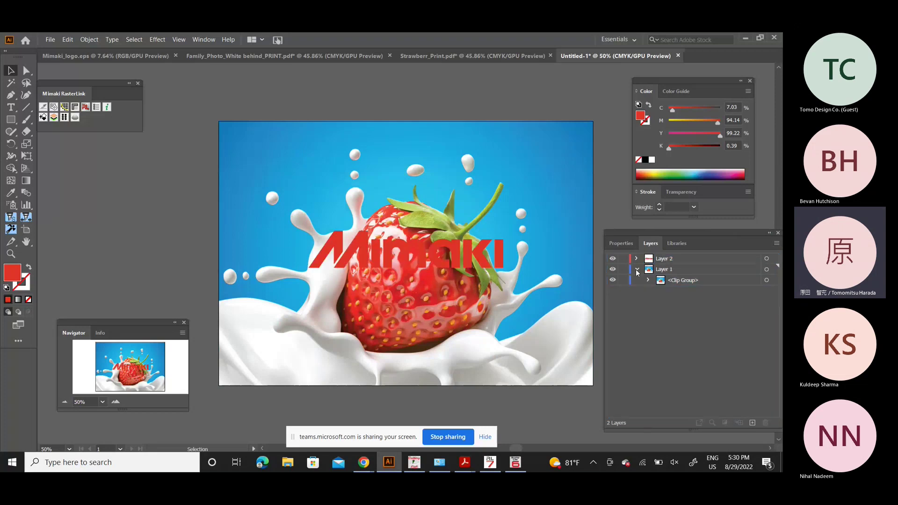
# Collapse Layer 1, move it above Layer 2 so the strawberry picture covers the logo, and select Layer 2
pyautogui.click(637, 270)
pyautogui.click(667, 270)
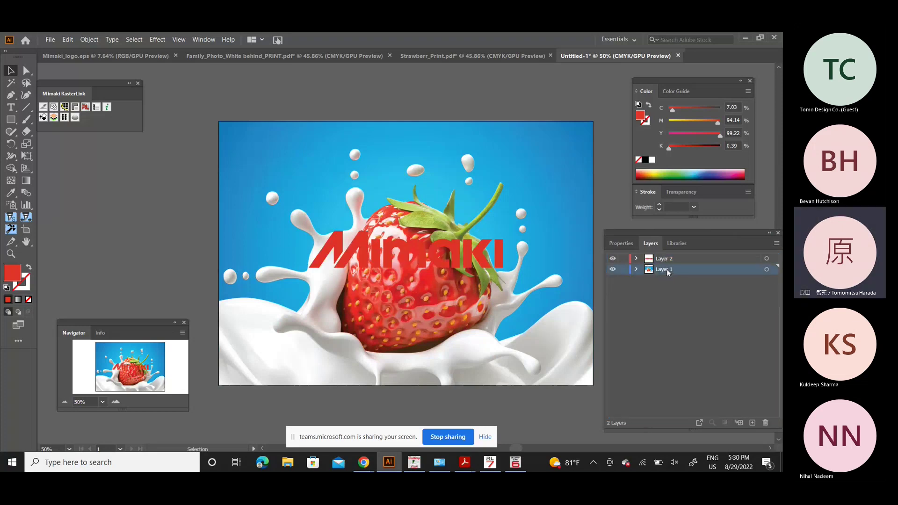
pyautogui.moveTo(667, 270); pyautogui.dragTo(670, 257)
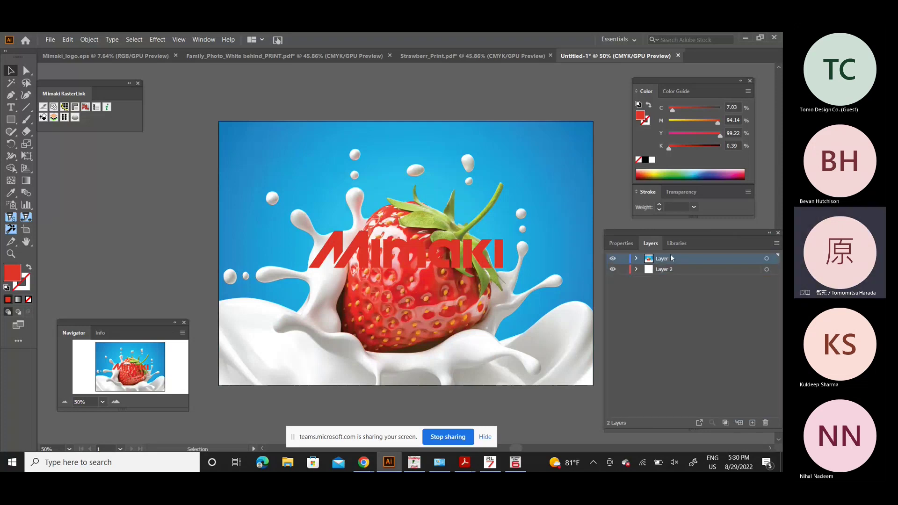
pyautogui.click(661, 269)
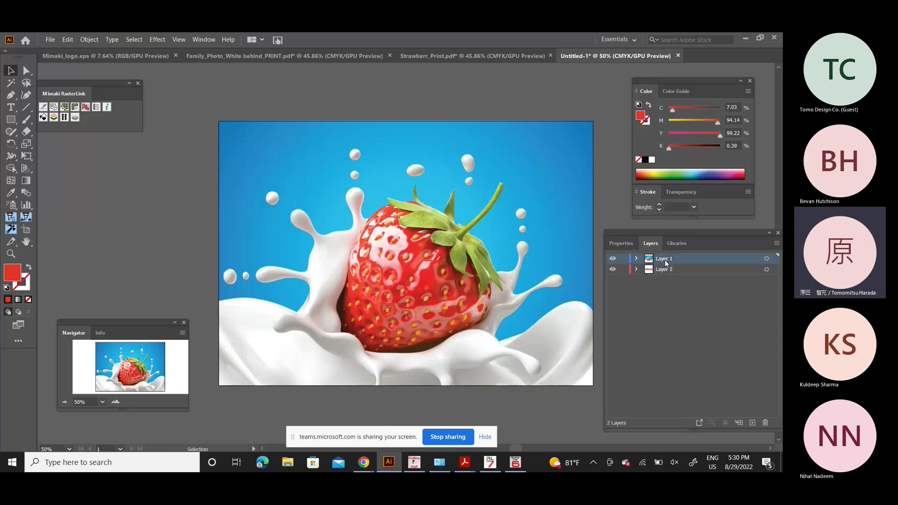
pyautogui.click(661, 274)
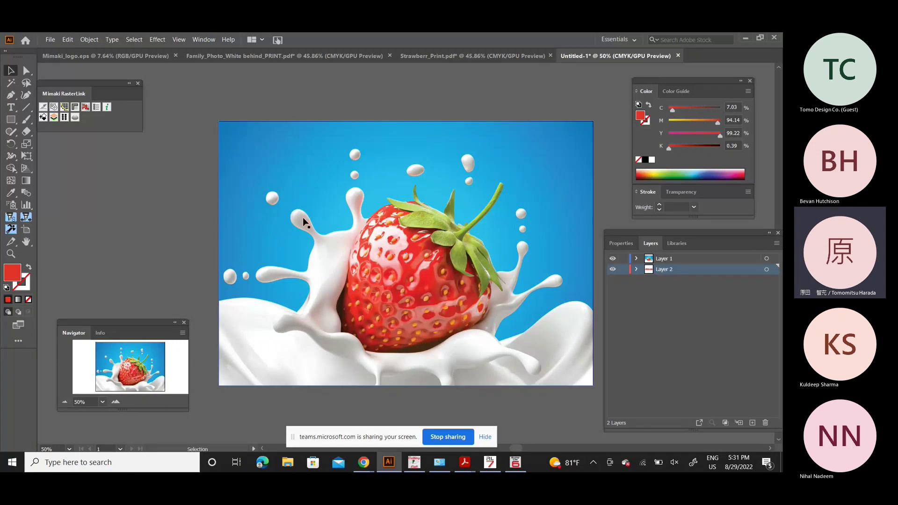
# Generate the layers for 5-layer multilayer printing with the Mimaki RasterLink tools, and select the black layer
pyautogui.moveTo(59, 86); pyautogui.dragTo(70, 88)
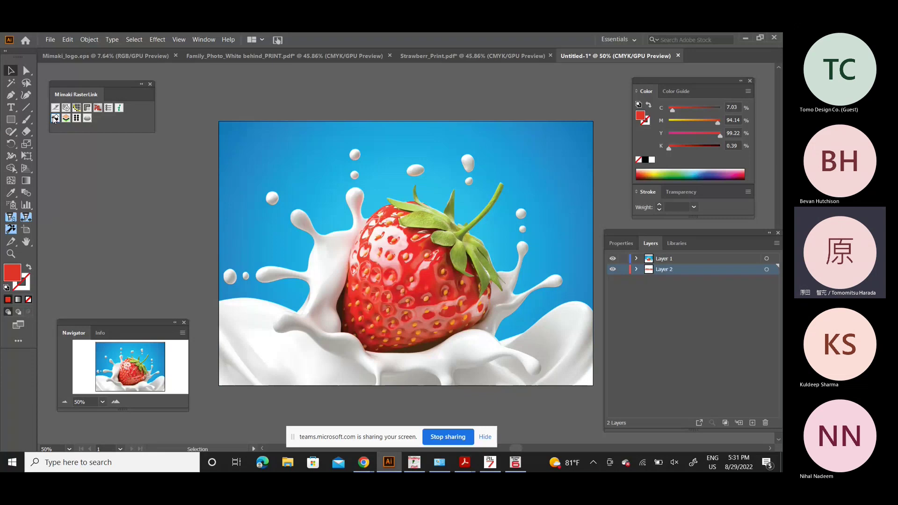
pyautogui.click(55, 118)
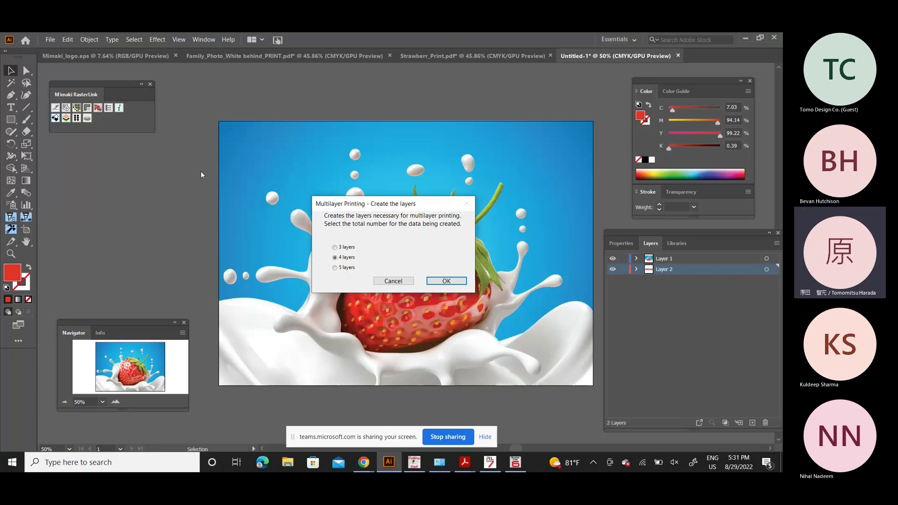
pyautogui.moveTo(358, 206); pyautogui.dragTo(94, 154)
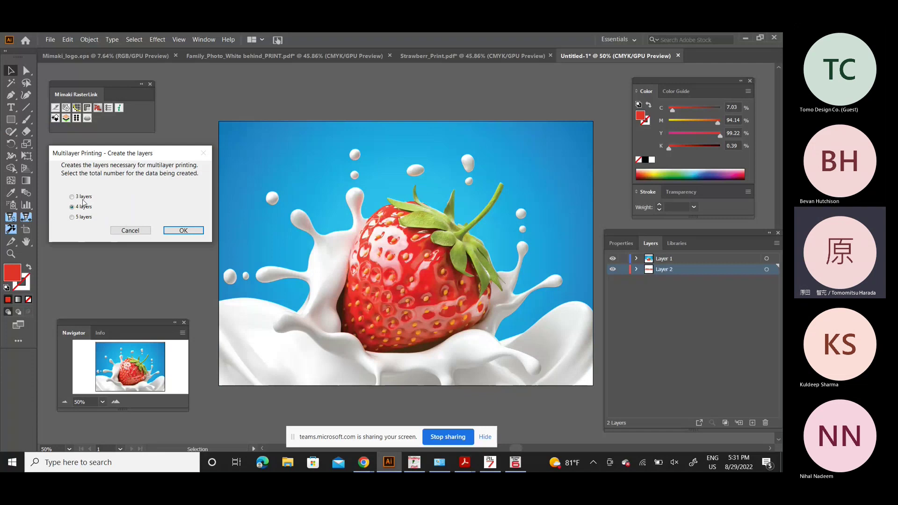
pyautogui.click(73, 218)
pyautogui.click(174, 233)
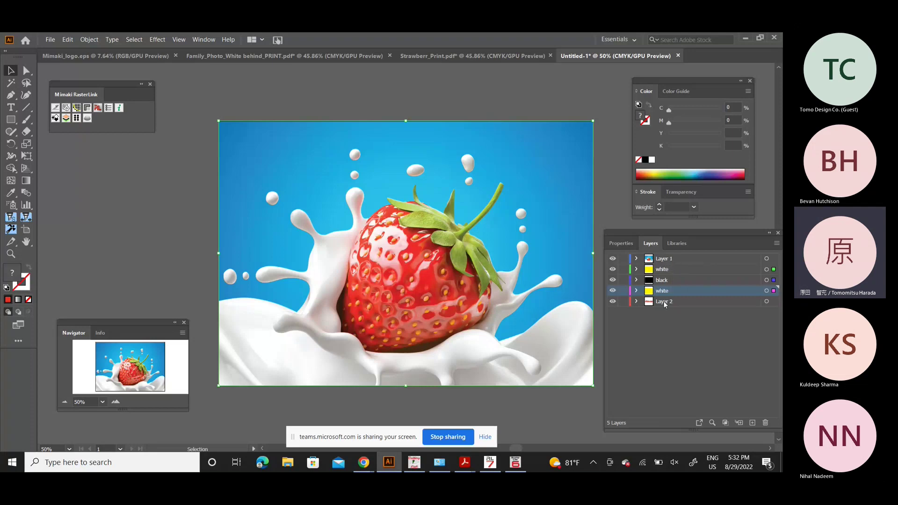
pyautogui.click(662, 271)
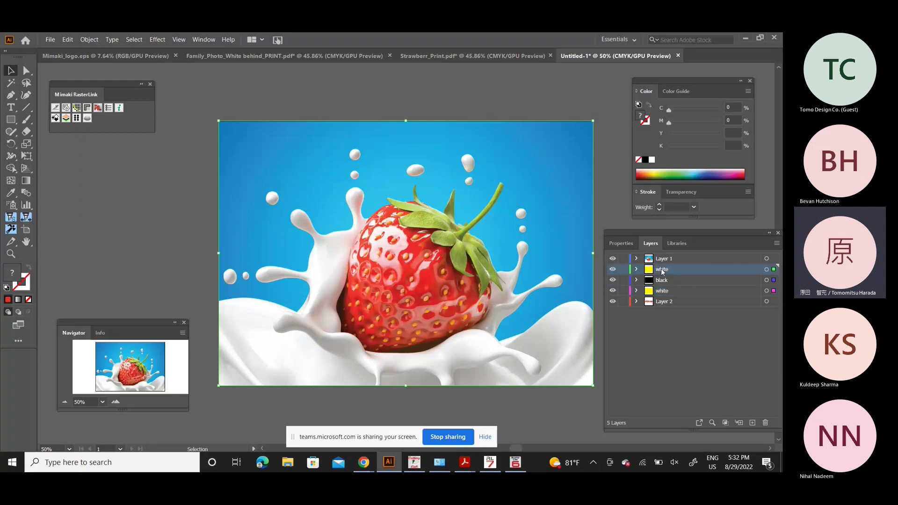
pyautogui.click(660, 280)
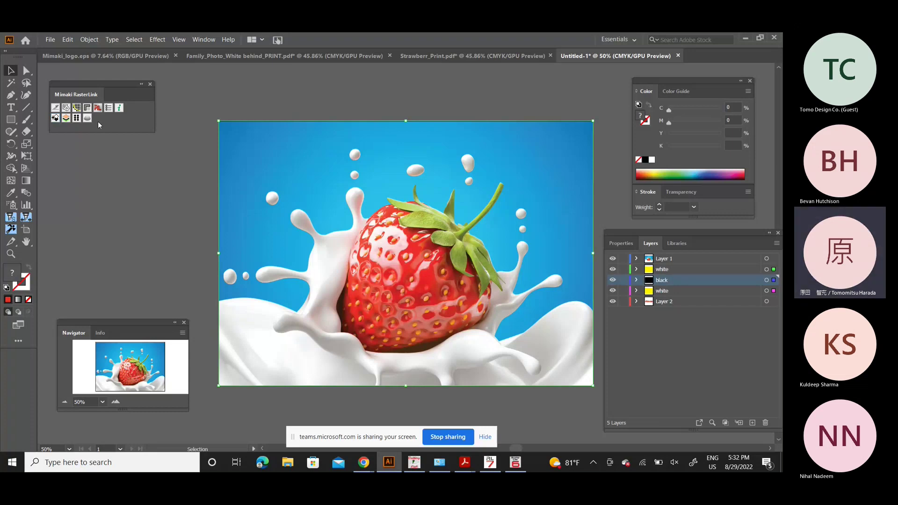
pyautogui.click(67, 120)
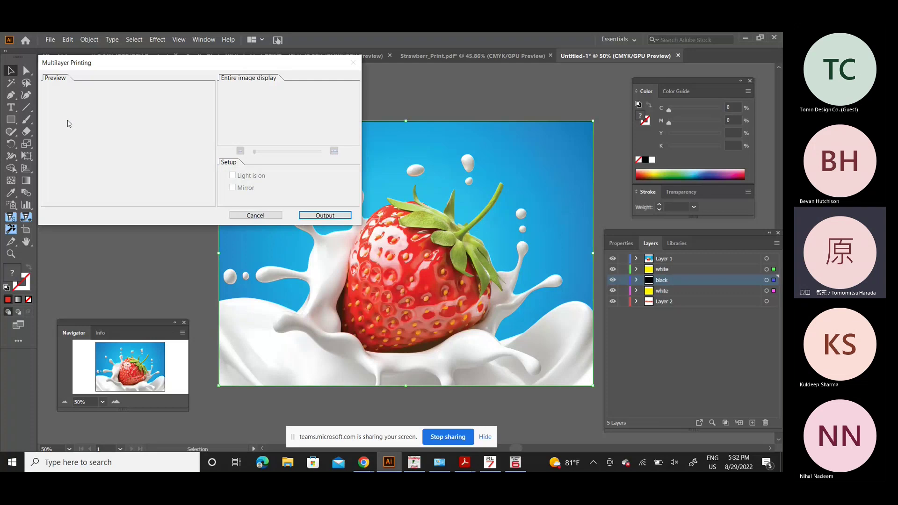
pyautogui.moveTo(100, 62); pyautogui.dragTo(113, 71)
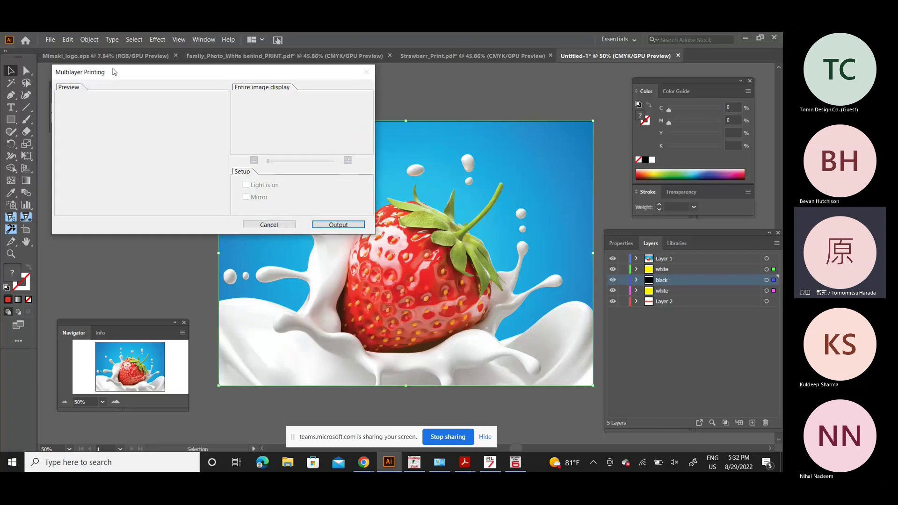
pyautogui.click(268, 225)
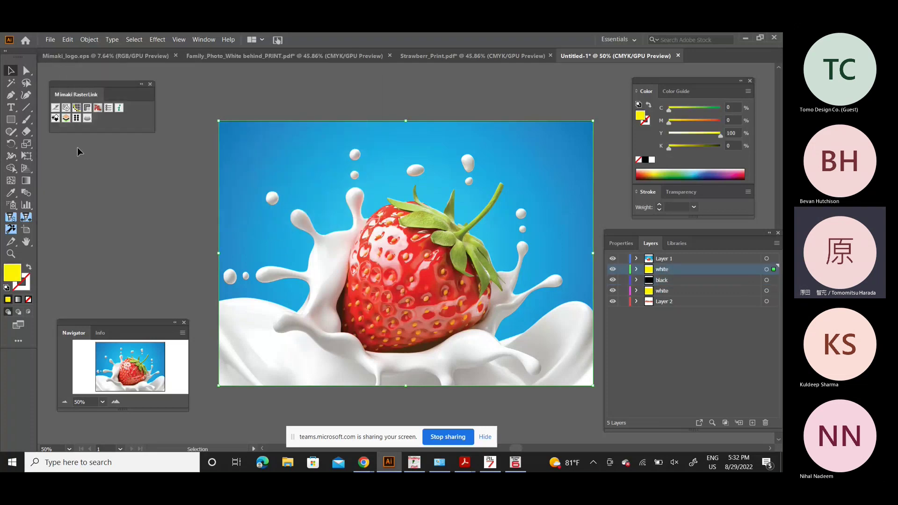
# Start the Multilayer Printing output with the UCJV300 8c Test hot folder as the save location
pyautogui.click(66, 118)
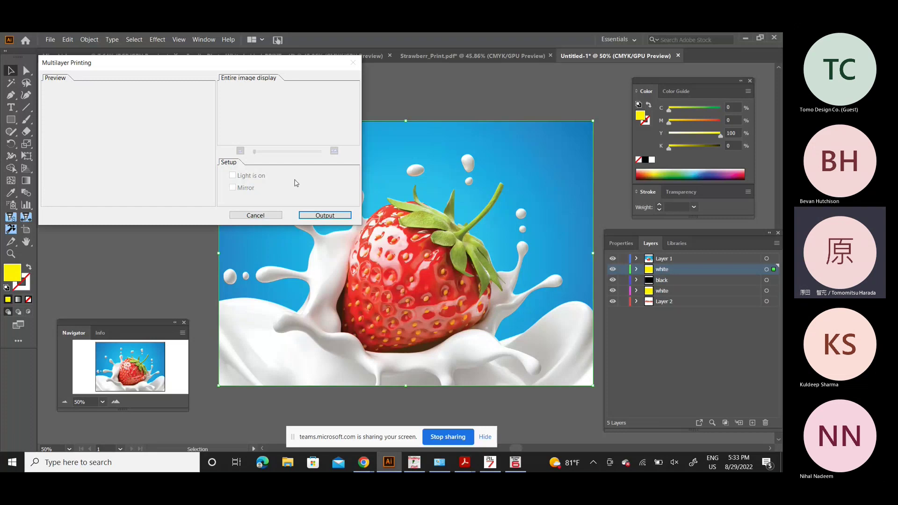
pyautogui.click(314, 216)
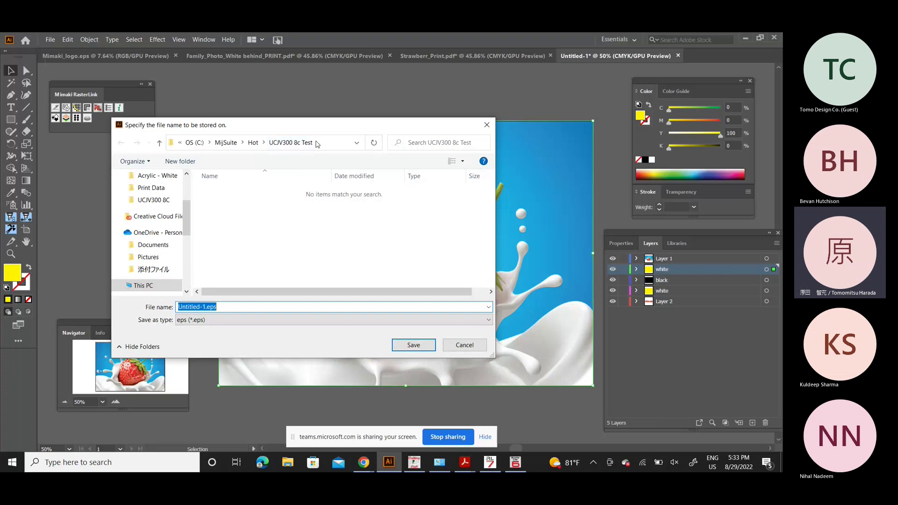
pyautogui.click(297, 144)
# Switch to RasterLink6Plus and completely delete all jobs listed for the UCJV300 8c Test printer
pyautogui.click(515, 462)
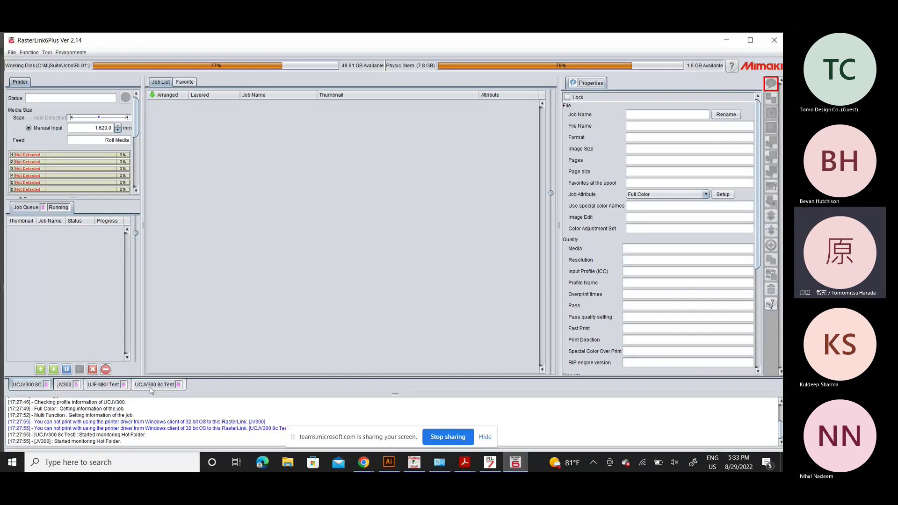
pyautogui.click(150, 388)
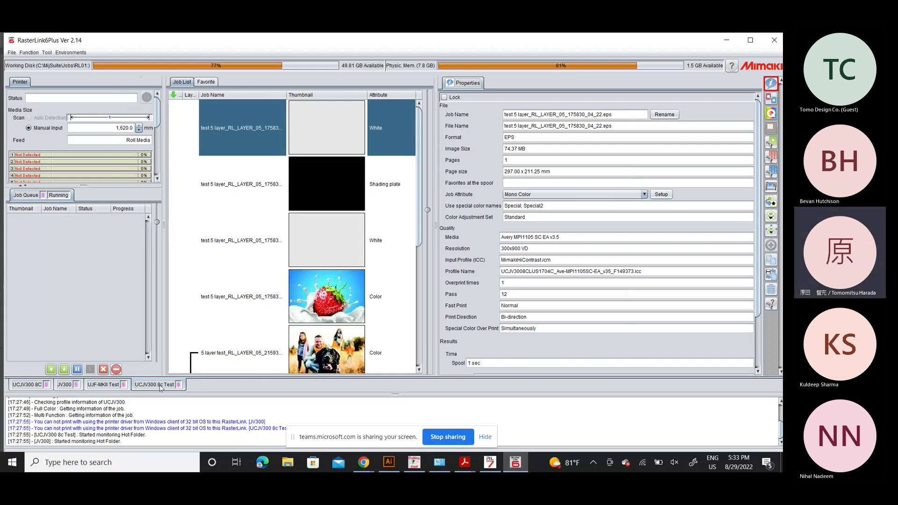
pyautogui.moveTo(421, 218); pyautogui.dragTo(420, 366)
pyautogui.click(377, 373)
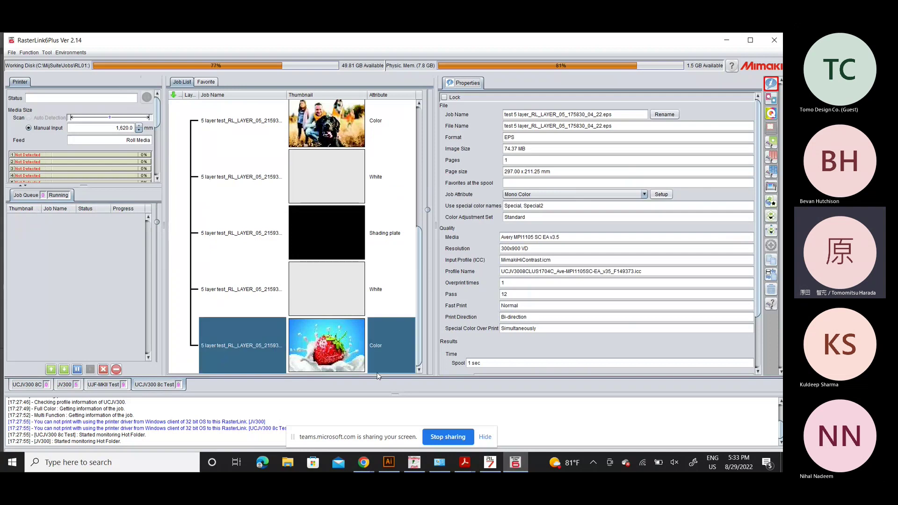
pyautogui.hotkey('shift', 'Up')
pyautogui.hotkey('shift', 'Up')
pyautogui.hotkey('shift', 'Up')
pyautogui.hotkey('shift', 'Up')
pyautogui.hotkey('shift', 'Up')
pyautogui.hotkey('shift', 'Up')
pyautogui.hotkey('shift', 'Up')
pyautogui.hotkey('shift', 'Up')
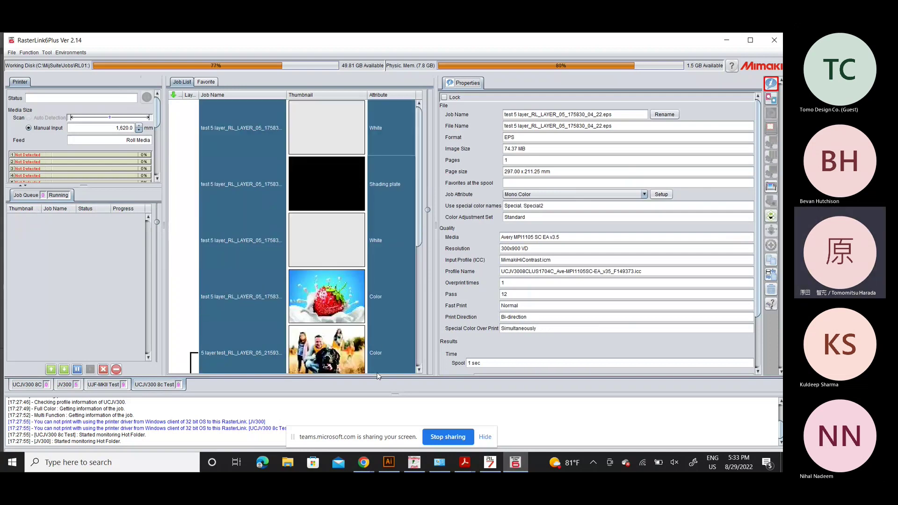
pyautogui.click(770, 289)
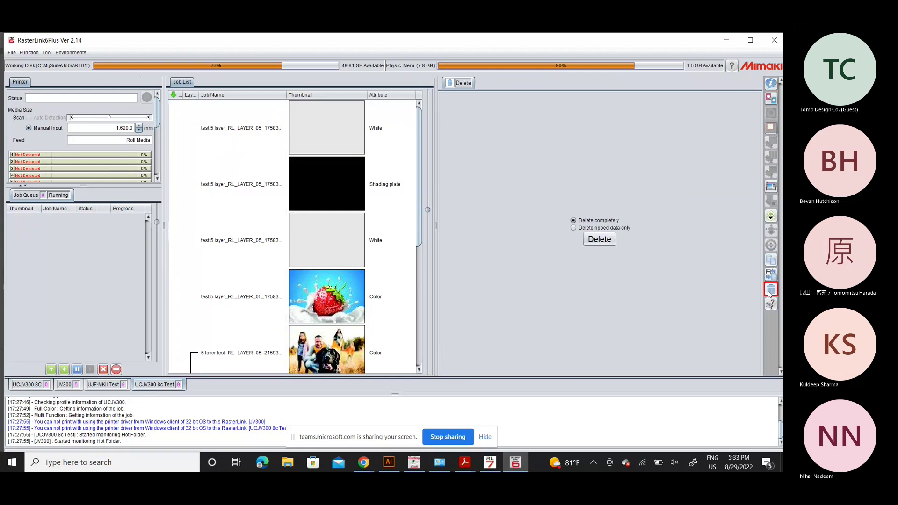
pyautogui.click(597, 240)
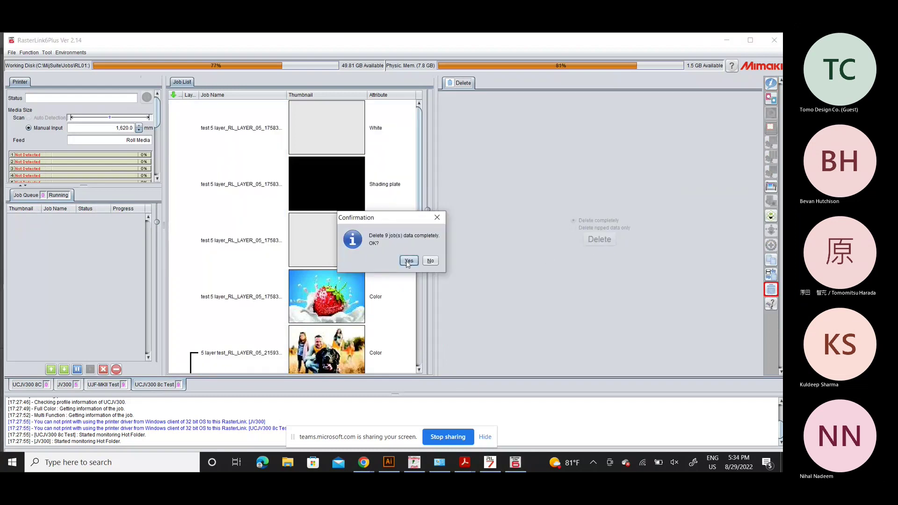
pyautogui.click(406, 261)
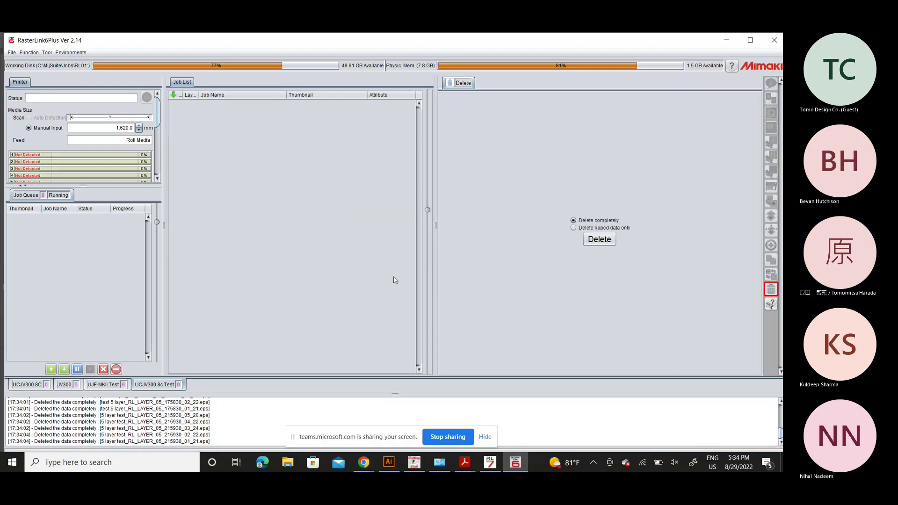
# Return to Illustrator and name the multilayer output file Test 5 Layers
pyautogui.click(391, 463)
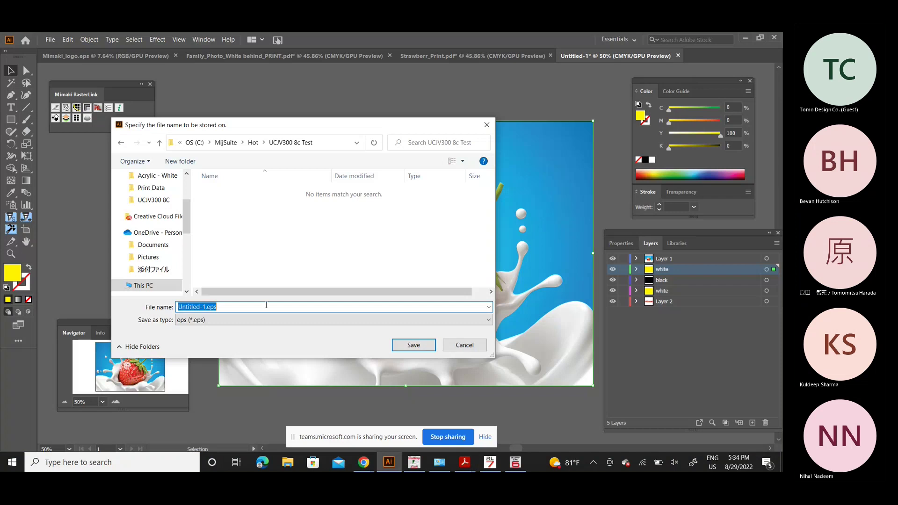
pyautogui.click(235, 306)
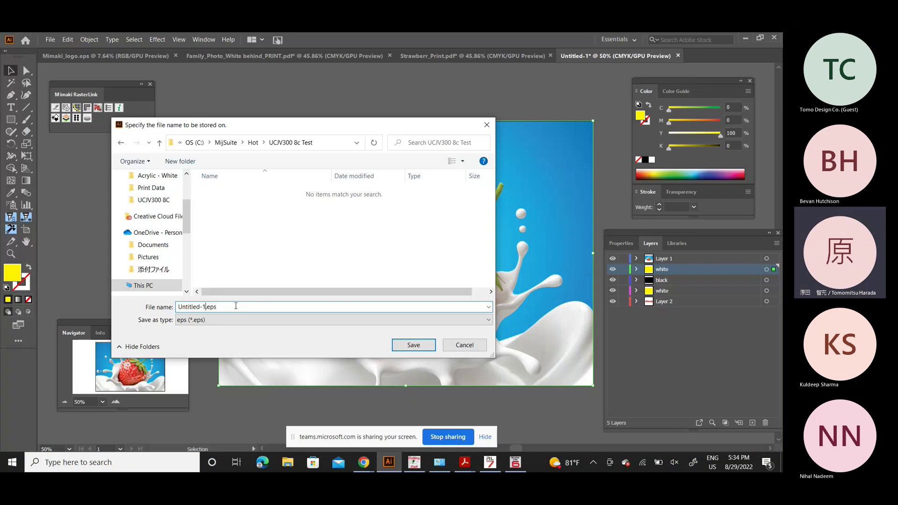
pyautogui.press('BackSpace')
pyautogui.press('BackSpace')
pyautogui.press('BackSpace')
pyautogui.press('BackSpace')
pyautogui.press('BackSpace')
pyautogui.press('BackSpace')
pyautogui.press('BackSpace')
pyautogui.press('BackSpace')
pyautogui.press('BackSpace')
pyautogui.press('BackSpace')
pyautogui.write('Kast')
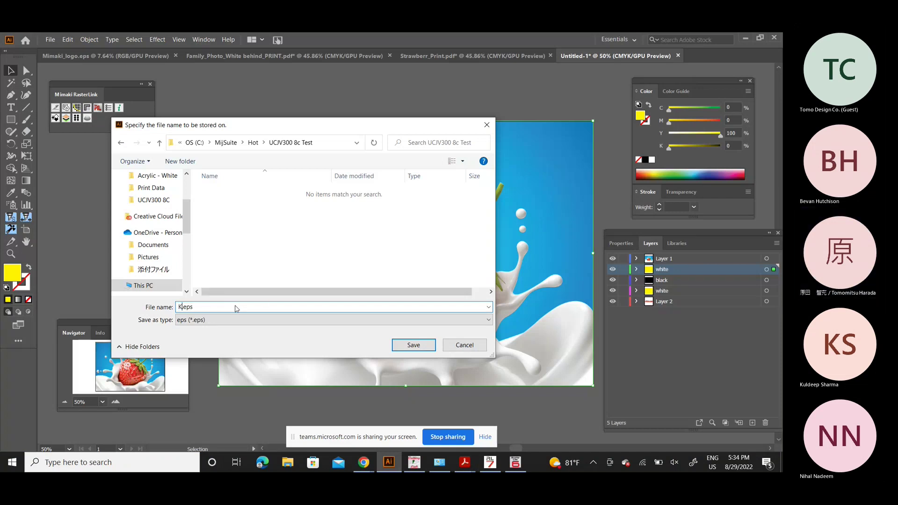
pyautogui.press('BackSpace')
pyautogui.press('BackSpace')
pyautogui.press('BackSpace')
pyautogui.press('BackSpace')
pyautogui.write('Test 5 La')
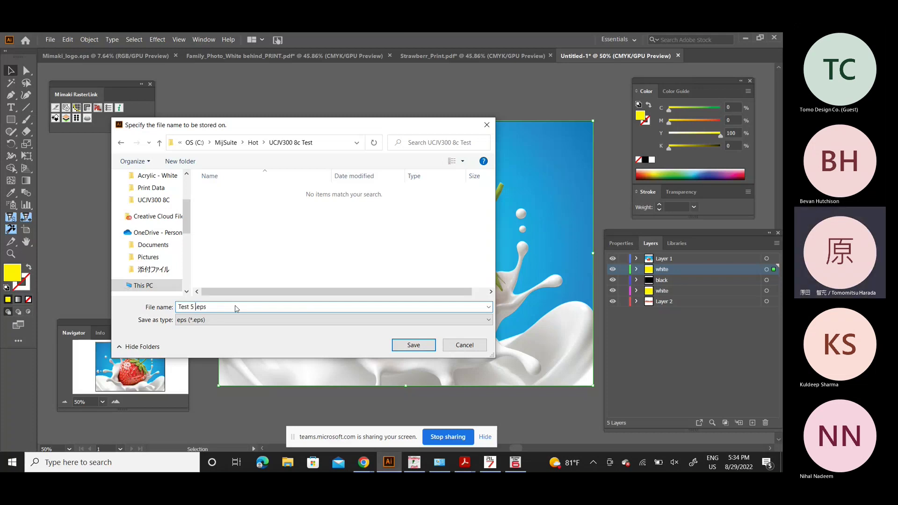
pyautogui.write('yers')
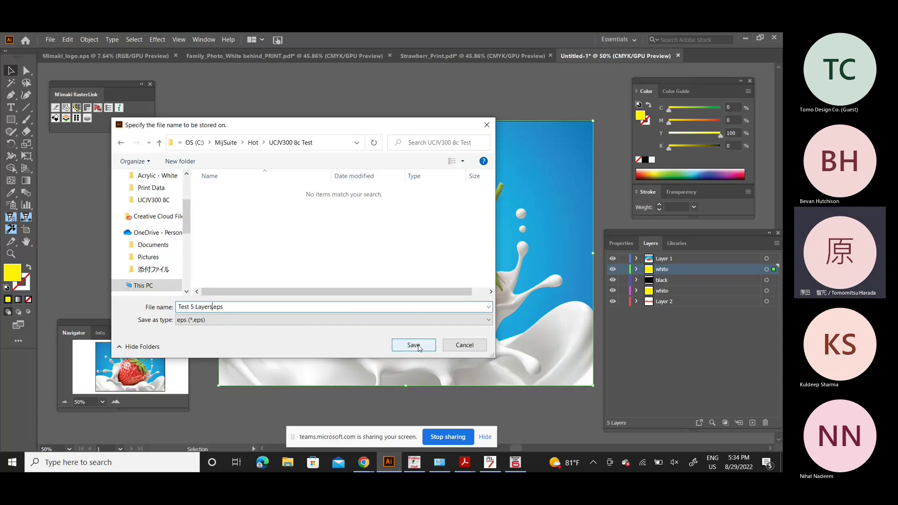
# Save the multilayer output as pdf, with the printing area saved as artboard
pyautogui.click(411, 322)
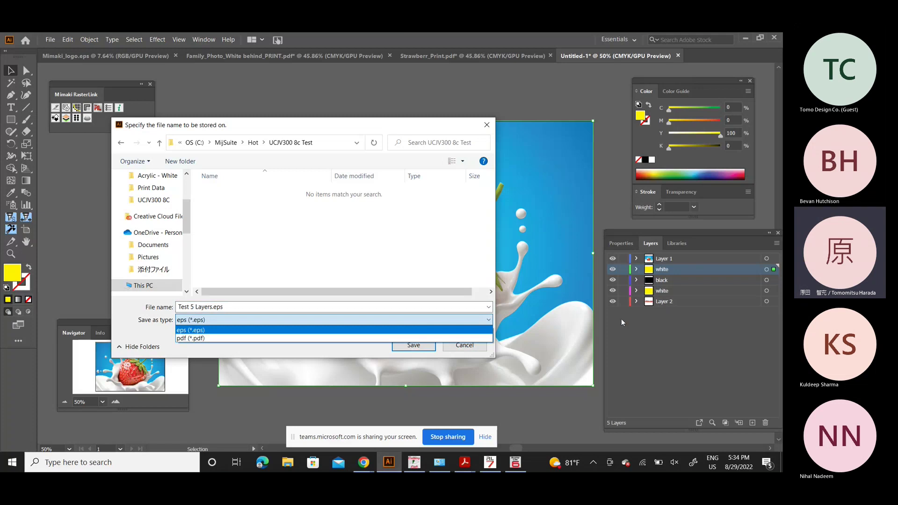
pyautogui.click(605, 387)
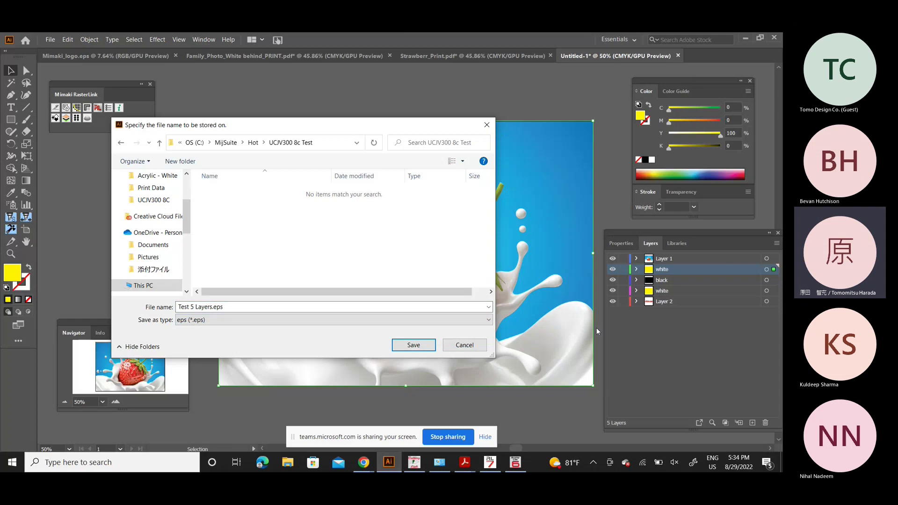
pyautogui.click(290, 321)
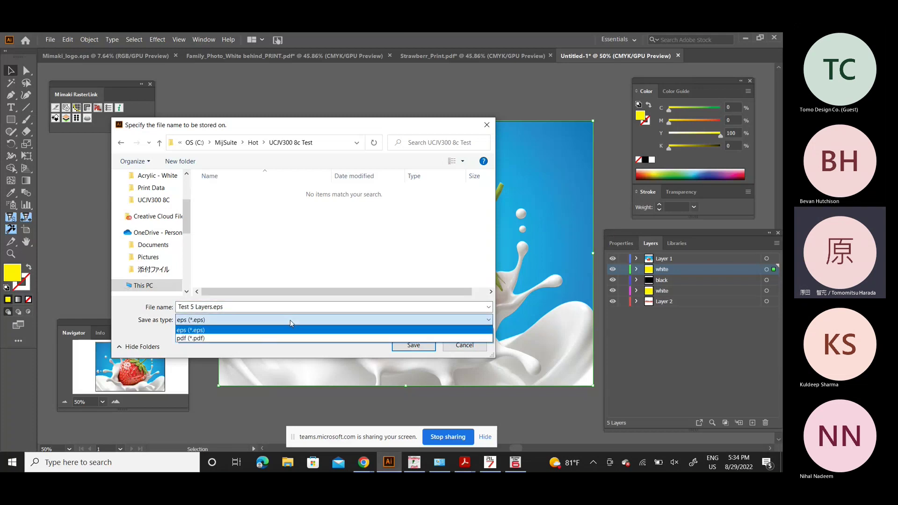
pyautogui.click(263, 338)
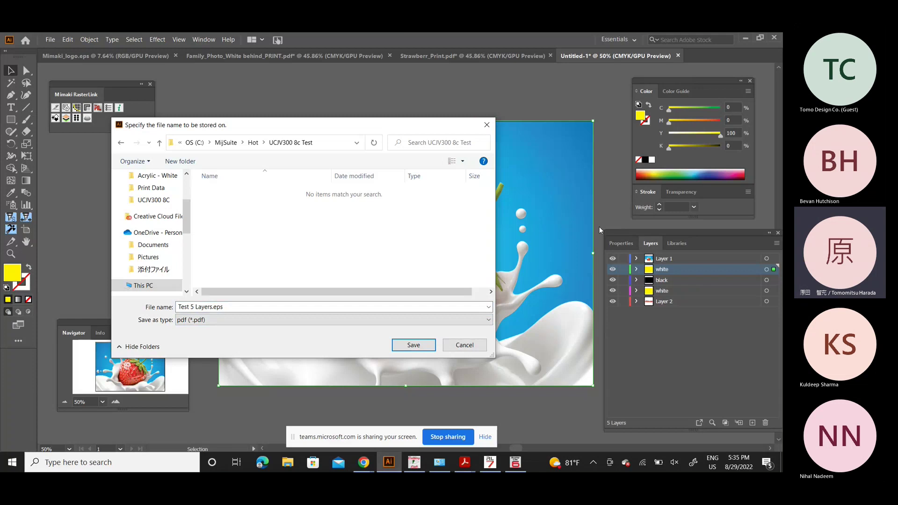
pyautogui.click(414, 350)
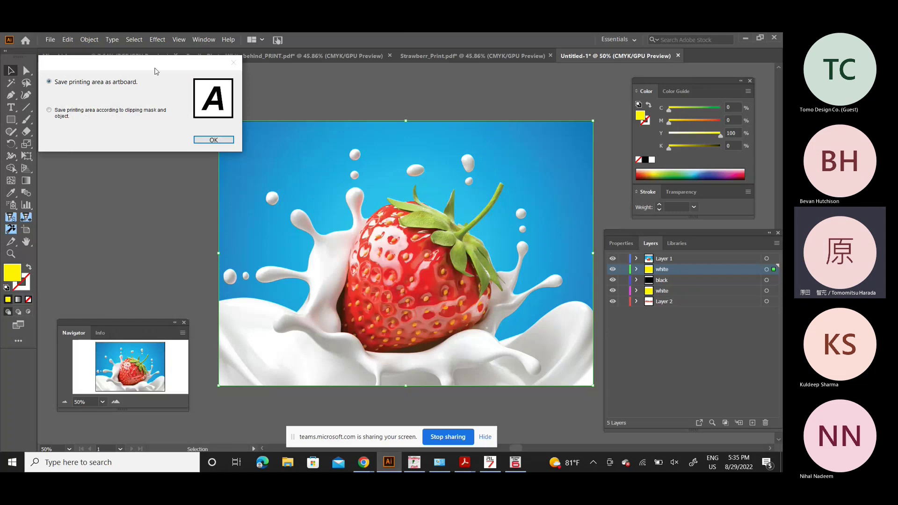
pyautogui.moveTo(149, 64); pyautogui.dragTo(157, 70)
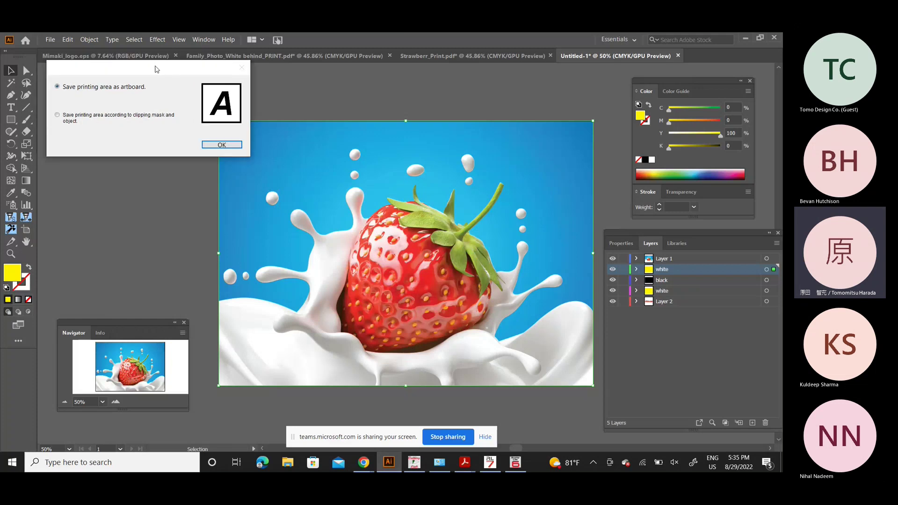
pyautogui.click(221, 145)
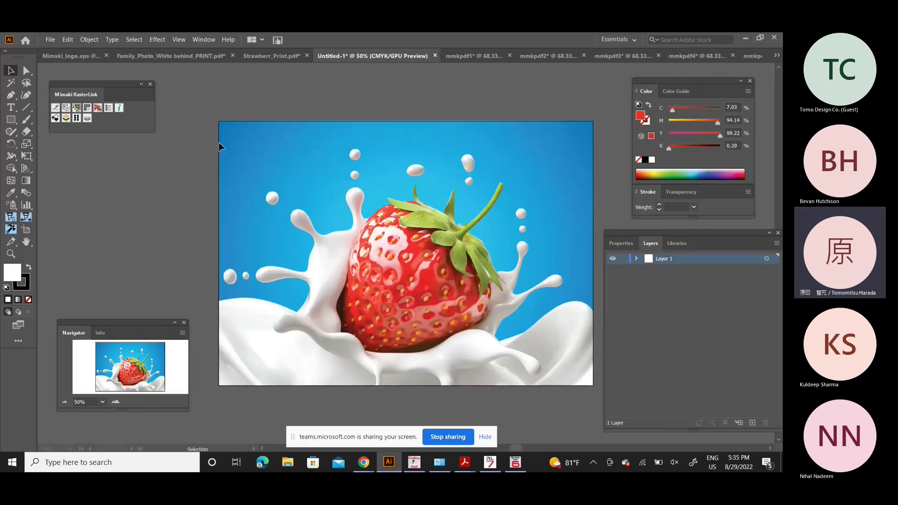
# Switch to RasterLink6Plus, retry moving the Test 5 Layers file to the working directory, and examine the imported layered jobs
pyautogui.click(514, 463)
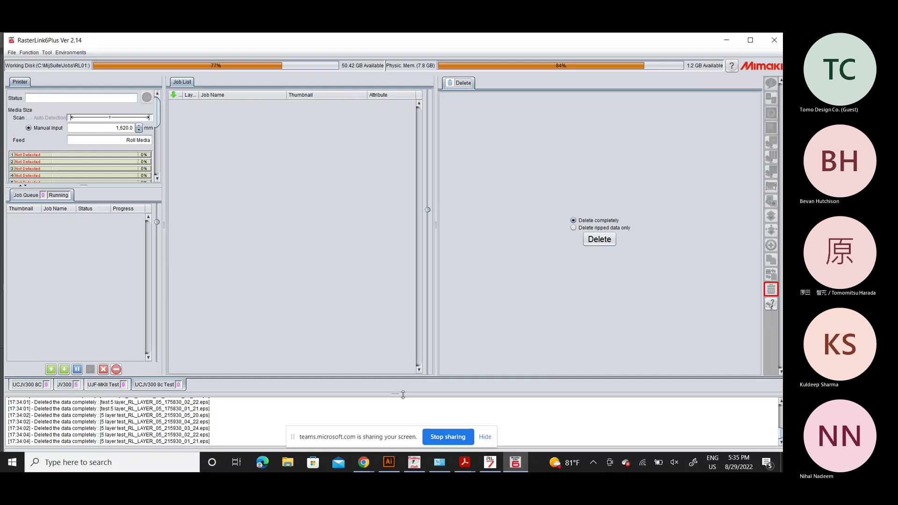
pyautogui.click(492, 464)
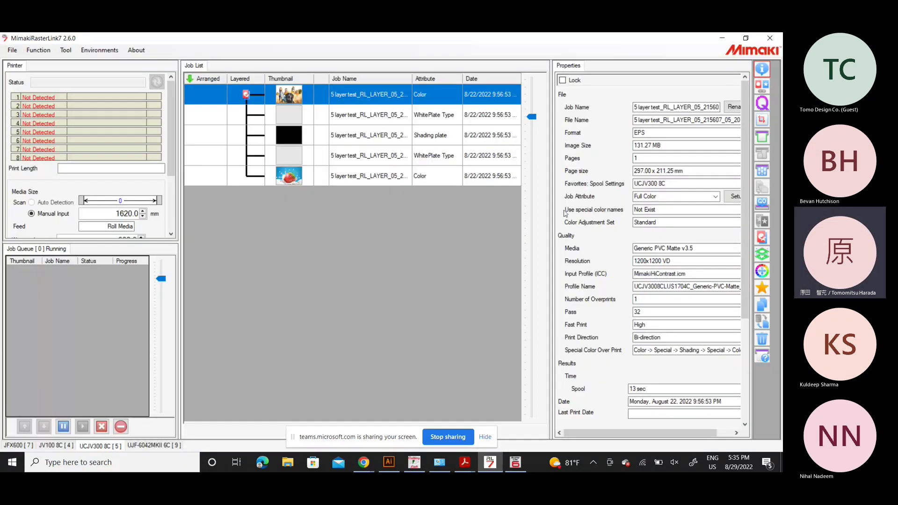
pyautogui.click(725, 39)
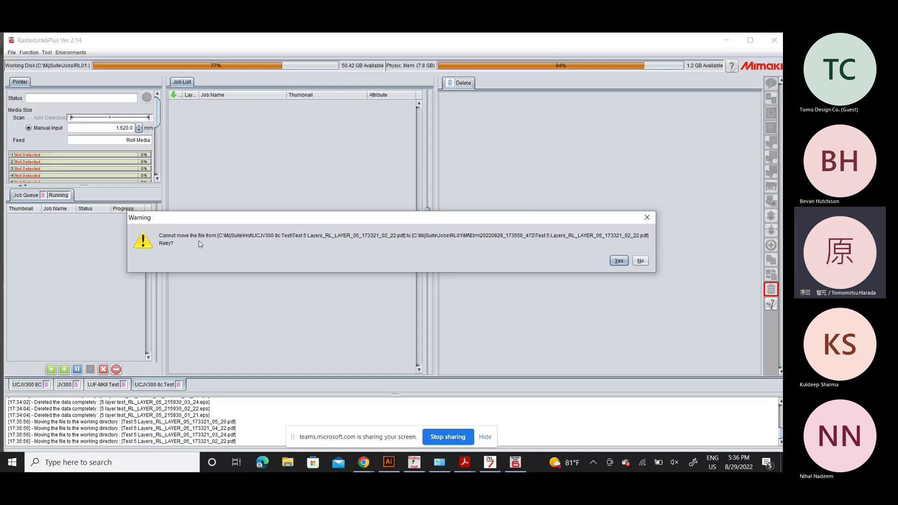
pyautogui.click(618, 261)
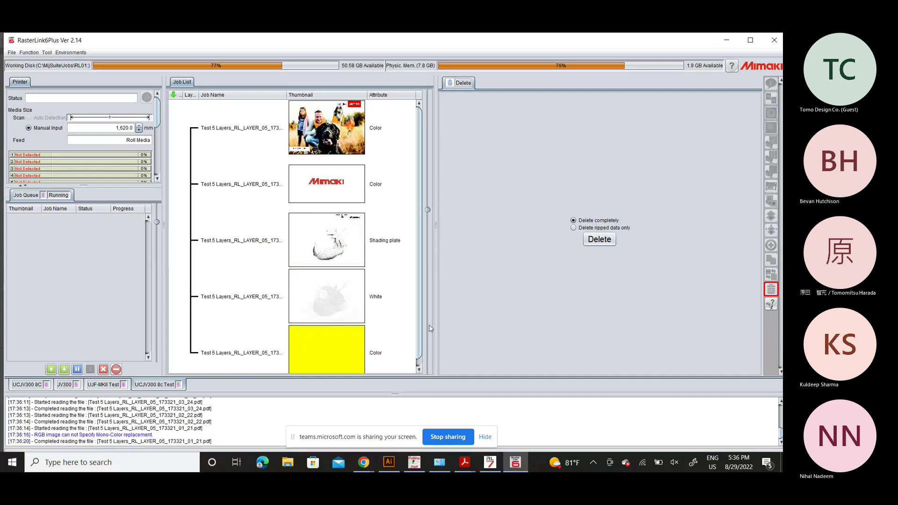
pyautogui.click(419, 370)
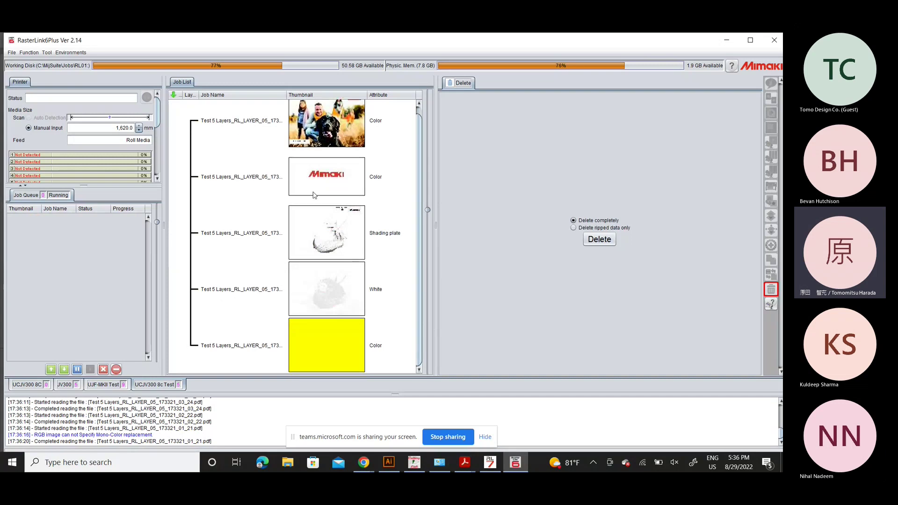
# Completely delete all five Test 5 Layers jobs from the job list, and switch back to Illustrator
pyautogui.click(247, 125)
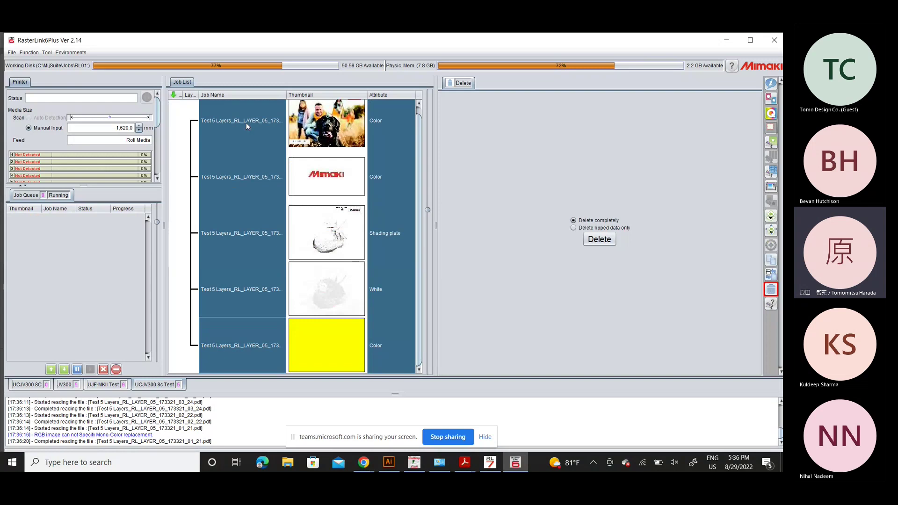
pyautogui.click(608, 241)
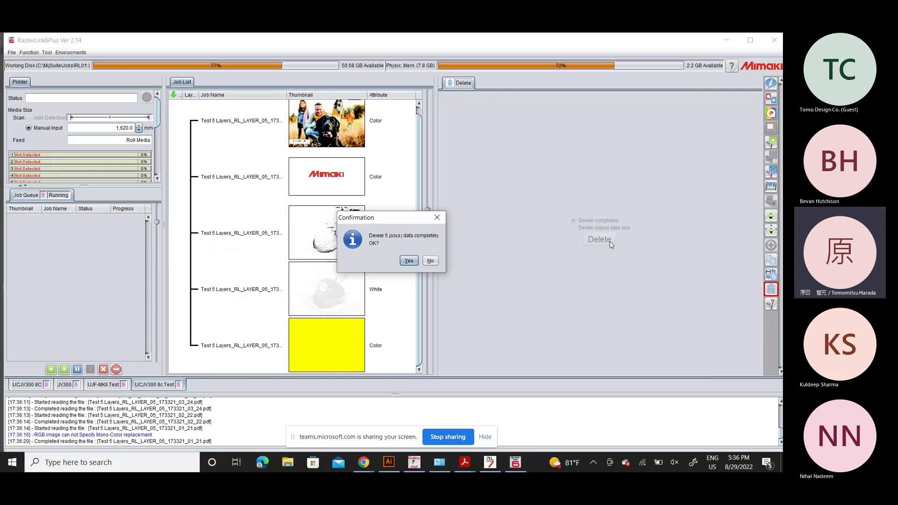
pyautogui.click(409, 260)
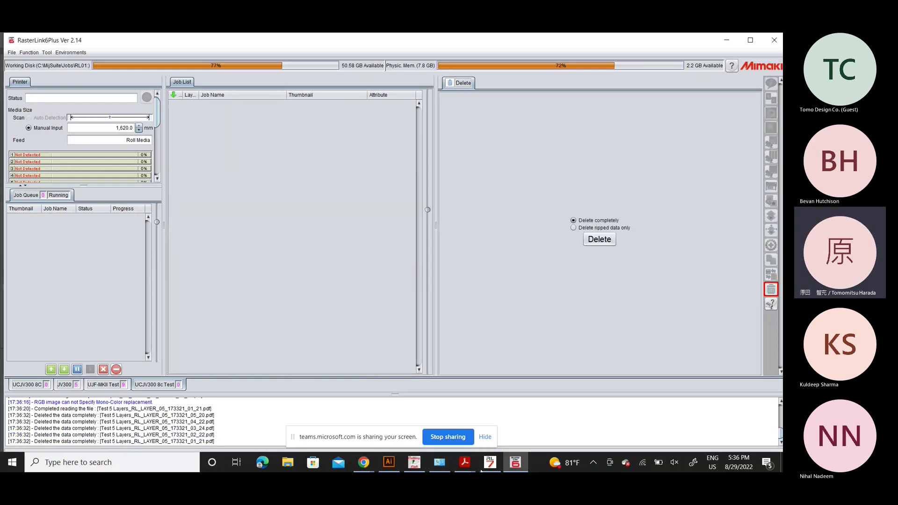
pyautogui.click(393, 464)
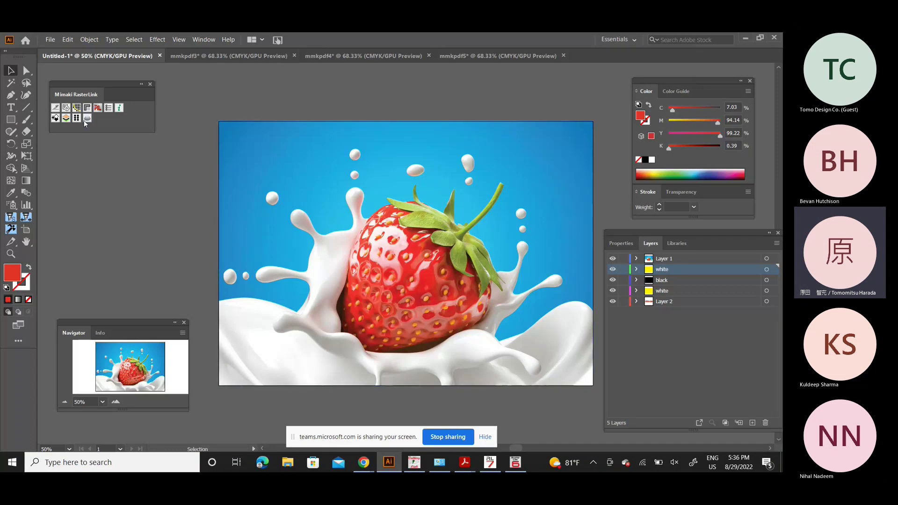
pyautogui.click(66, 119)
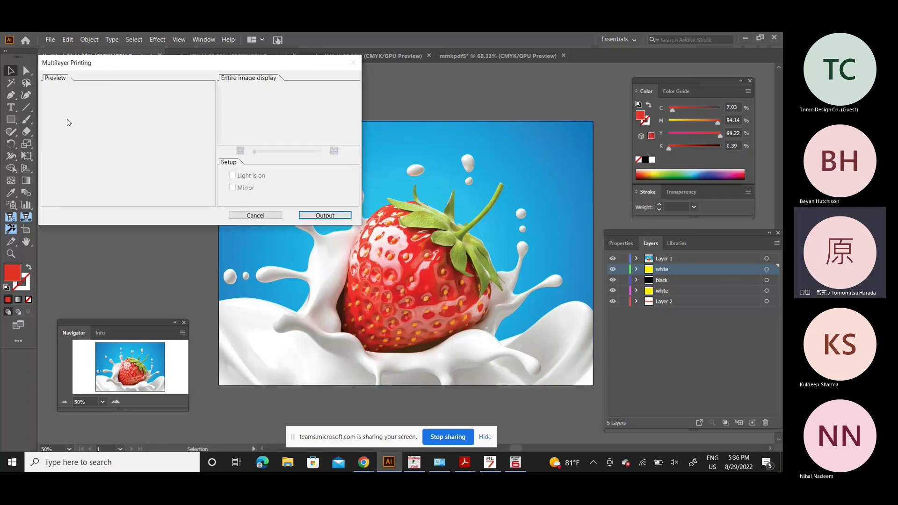
pyautogui.click(311, 214)
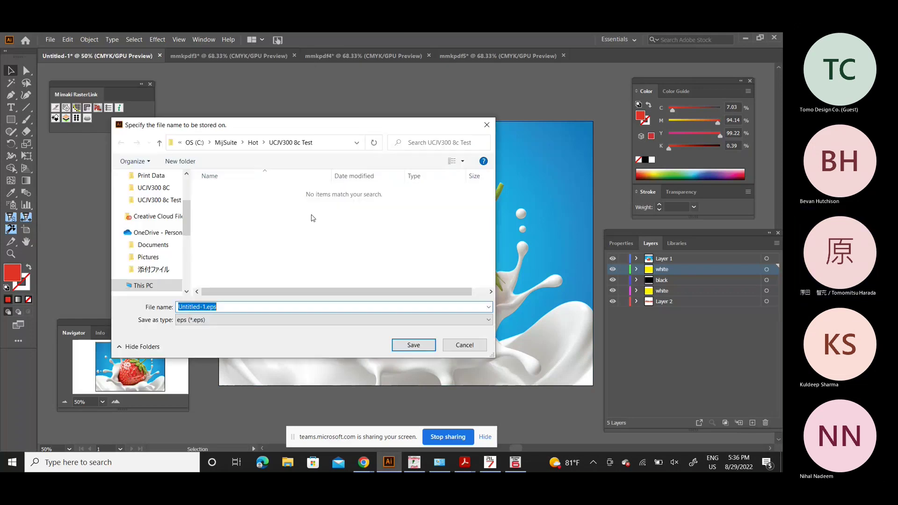
pyautogui.click(233, 308)
pyautogui.press('BackSpace')
pyautogui.press('BackSpace')
pyautogui.press('BackSpace')
pyautogui.press('BackSpace')
pyautogui.press('BackSpace')
pyautogui.press('BackSpace')
pyautogui.press('BackSpace')
pyautogui.press('BackSpace')
pyautogui.press('BackSpace')
pyautogui.press('BackSpace')
pyautogui.write('Test 5')
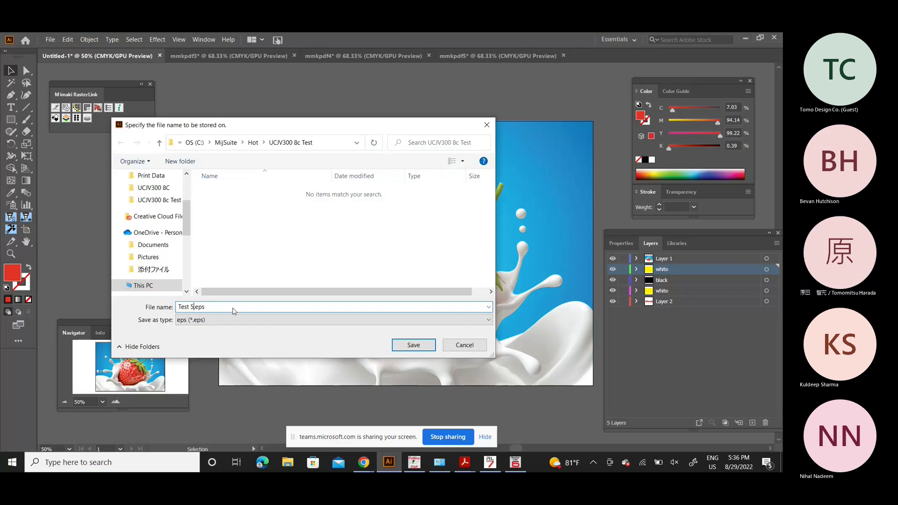
pyautogui.write(' layers')
pyautogui.click(413, 345)
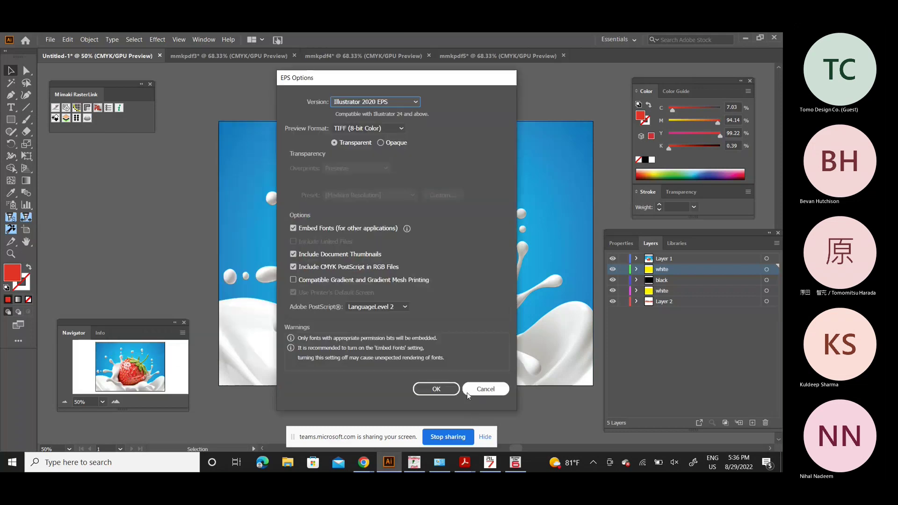
pyautogui.click(467, 392)
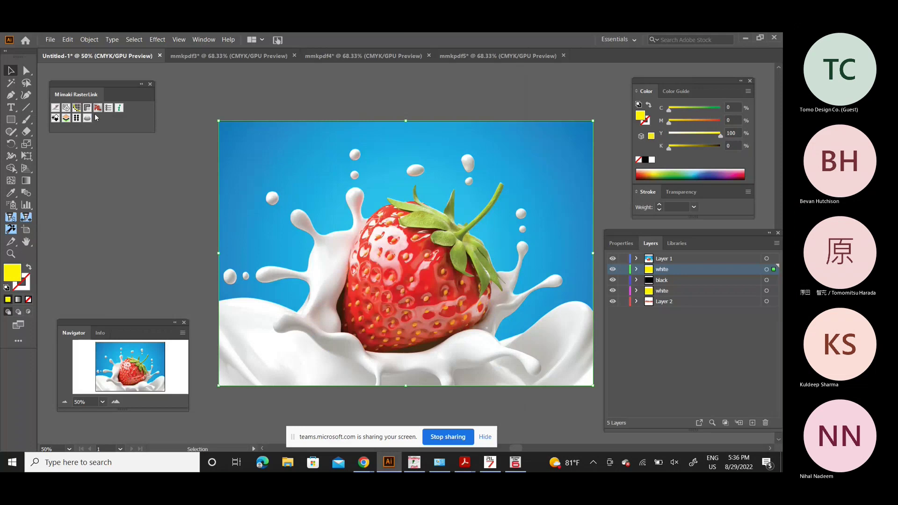
# Start the multilayer printing output again and name the file Test 5 layers in the UCJV300 8c Test folder
pyautogui.click(70, 120)
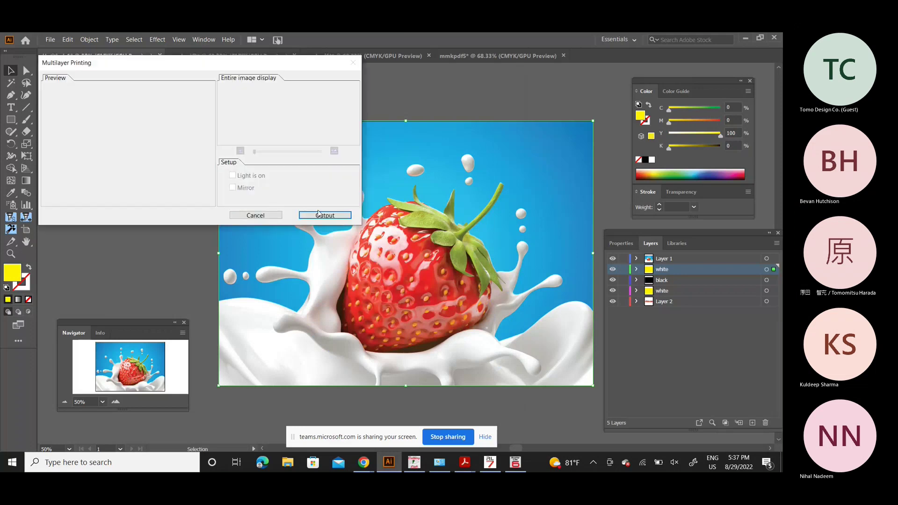
pyautogui.click(318, 216)
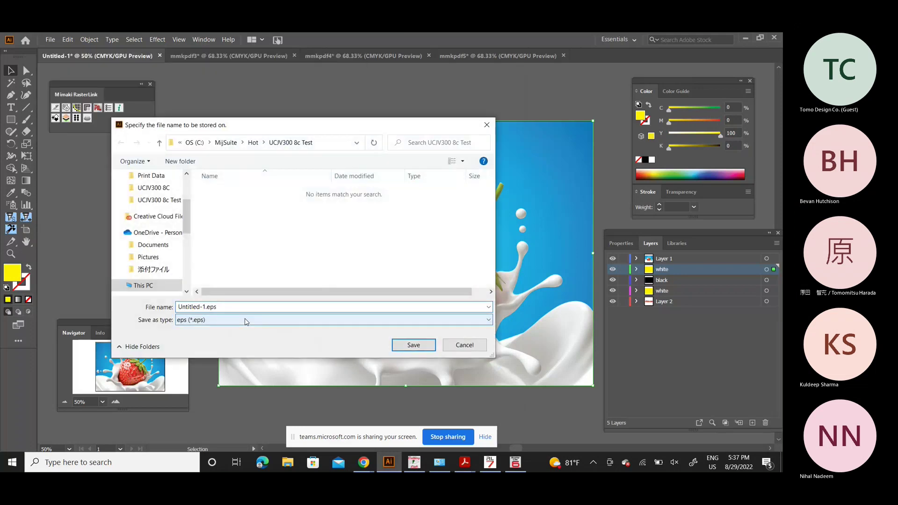
pyautogui.press('BackSpace')
pyautogui.press('BackSpace')
pyautogui.press('BackSpace')
pyautogui.press('BackSpace')
pyautogui.press('BackSpace')
pyautogui.press('BackSpace')
pyautogui.press('BackSpace')
pyautogui.press('BackSpace')
pyautogui.press('BackSpace')
pyautogui.press('BackSpace')
pyautogui.write('Test 5 layers')
# Save the Test 5 layers output in pdf format with the printing area set as artboard
pyautogui.click(231, 321)
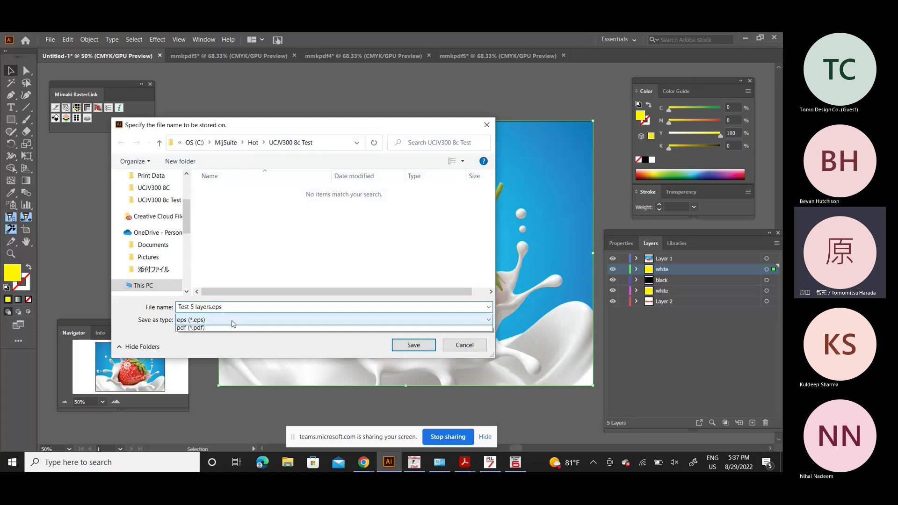
pyautogui.click(237, 336)
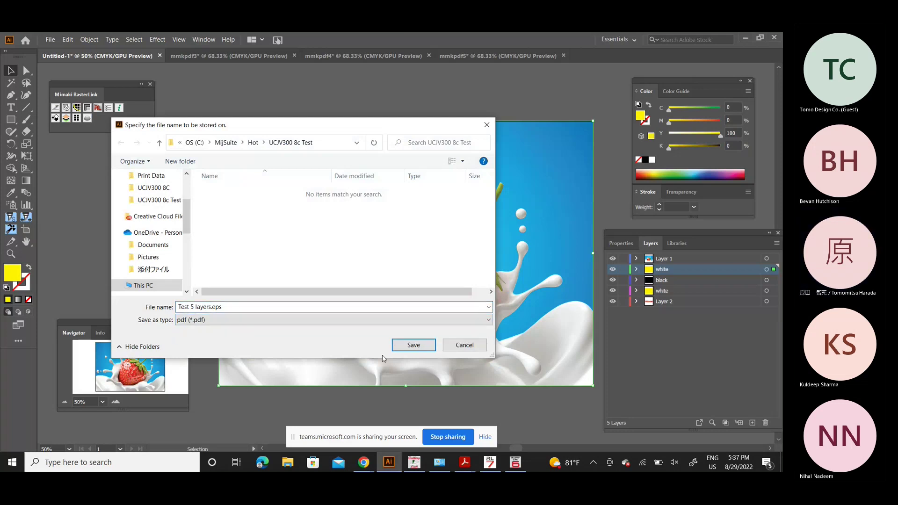
pyautogui.click(411, 349)
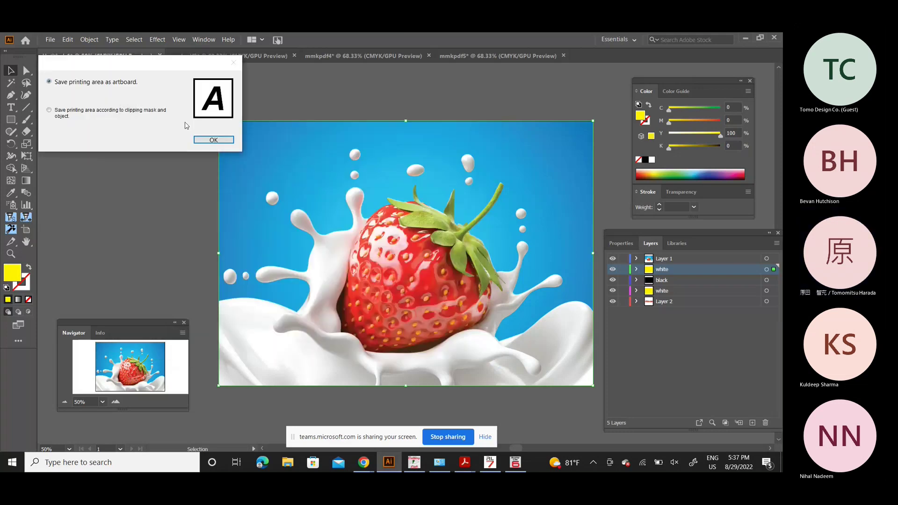
pyautogui.click(214, 140)
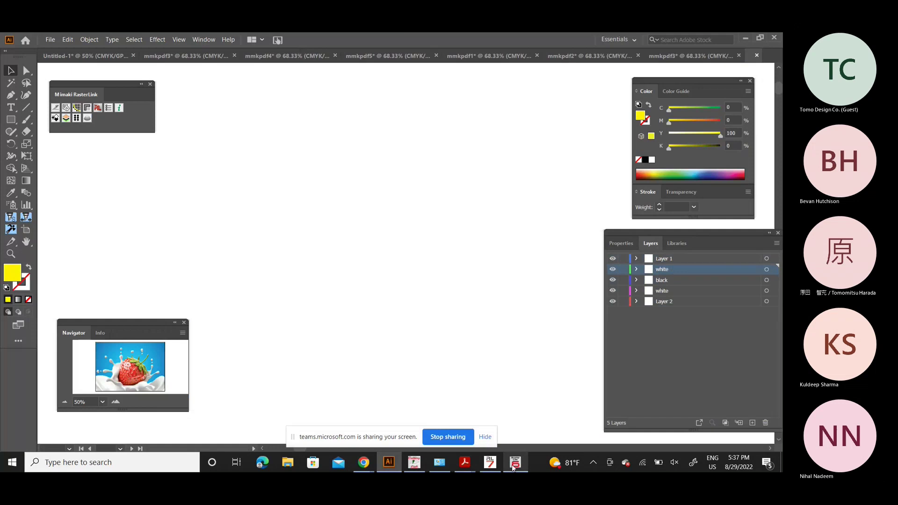
# Switch to RasterLink6Plus and examine the attribute of each imported Test 5 layers job in the layered group
pyautogui.click(514, 464)
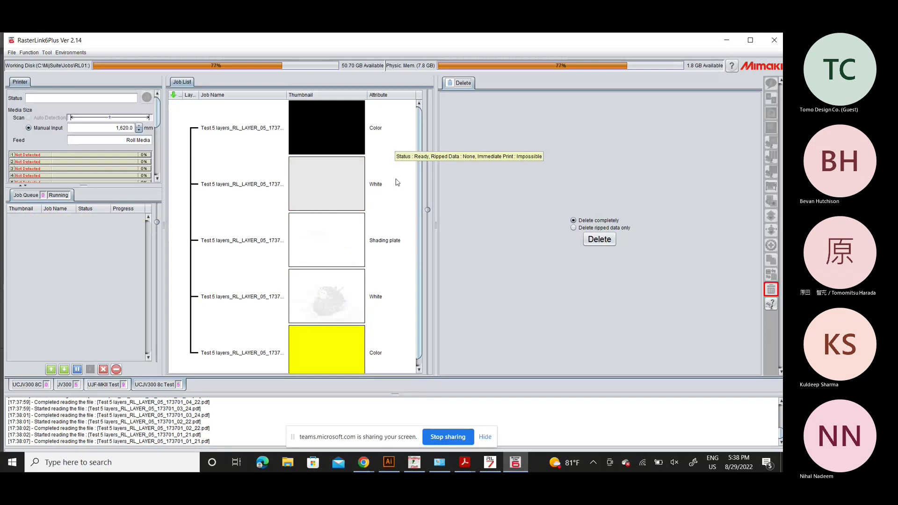
pyautogui.click(389, 246)
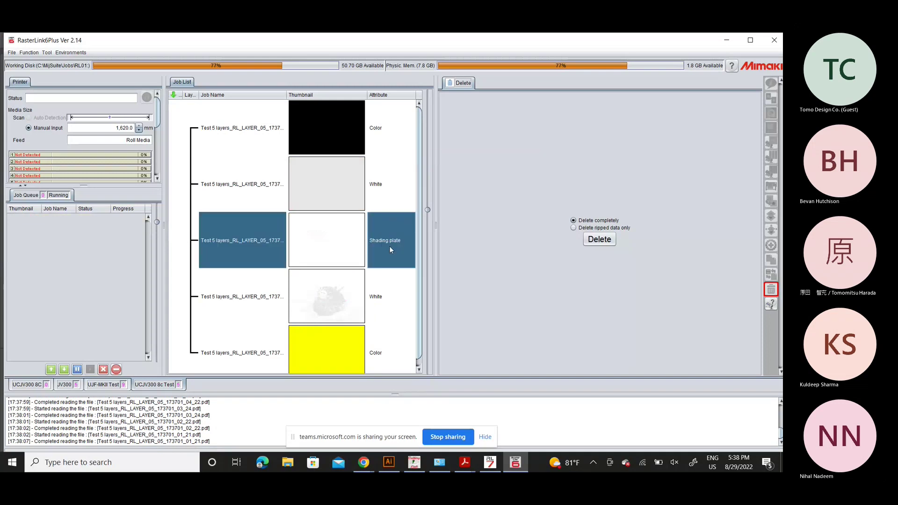
pyautogui.click(389, 301)
pyautogui.click(385, 344)
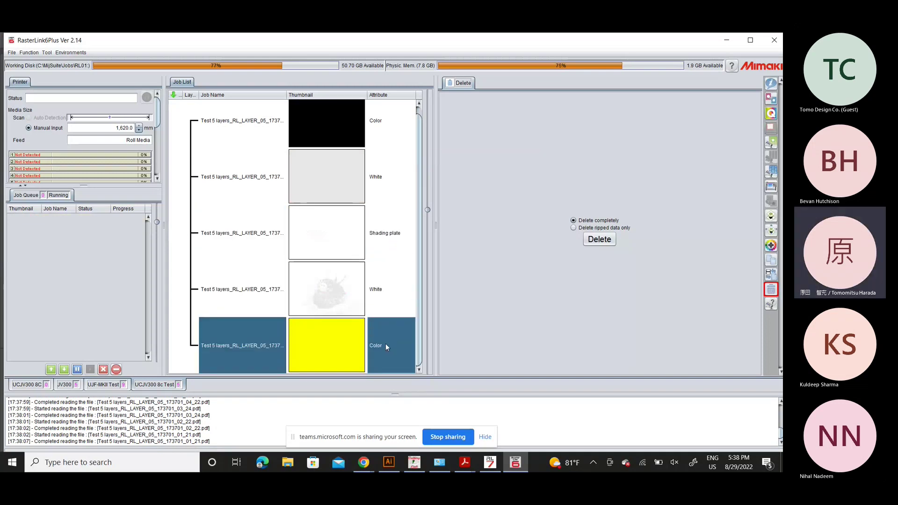
pyautogui.scroll(1, 419, 237)
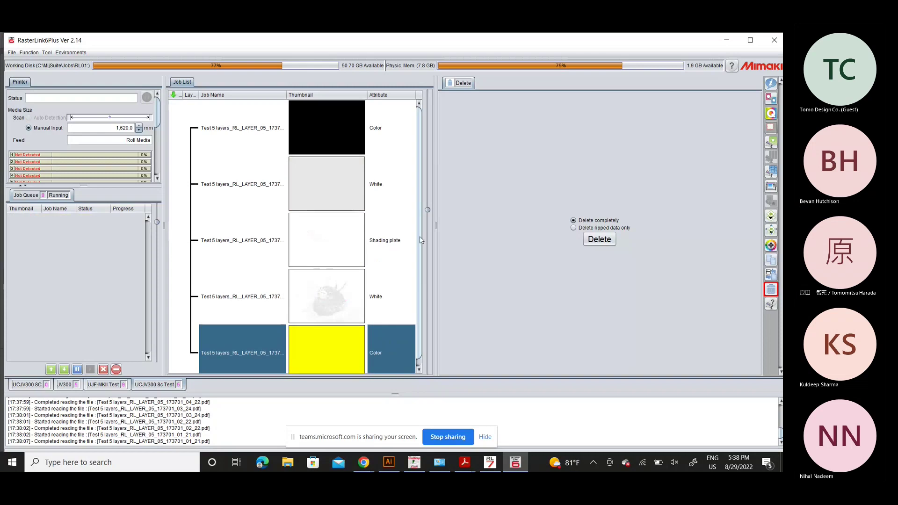
pyautogui.click(251, 134)
pyautogui.press('Down')
pyautogui.press('Down')
pyautogui.press('Down')
pyautogui.press('Down')
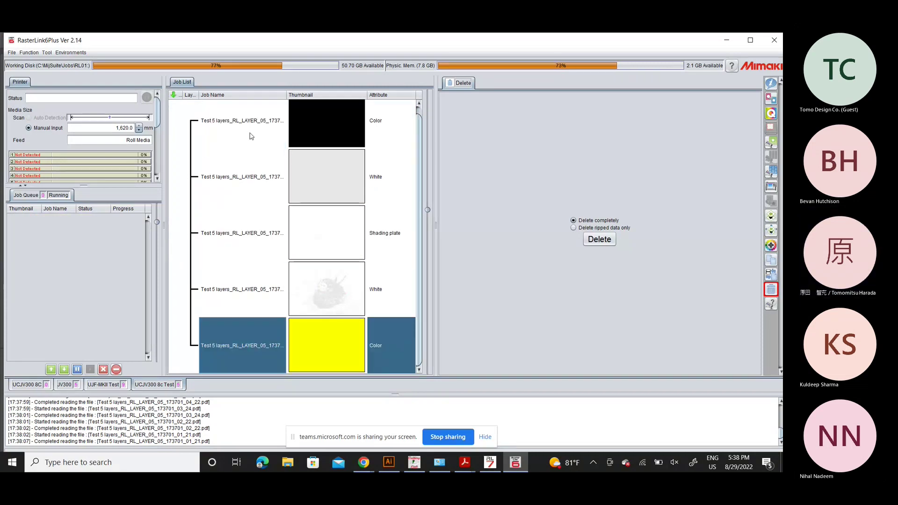
pyautogui.press('Up')
pyautogui.press('Up')
pyautogui.press('Up')
pyautogui.press('Down')
pyautogui.press('Down')
pyautogui.press('Down')
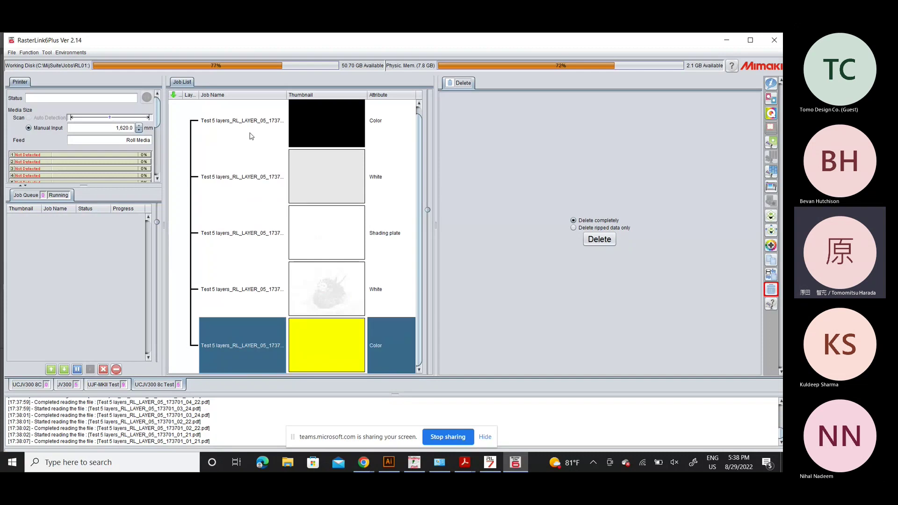
pyautogui.press('Up')
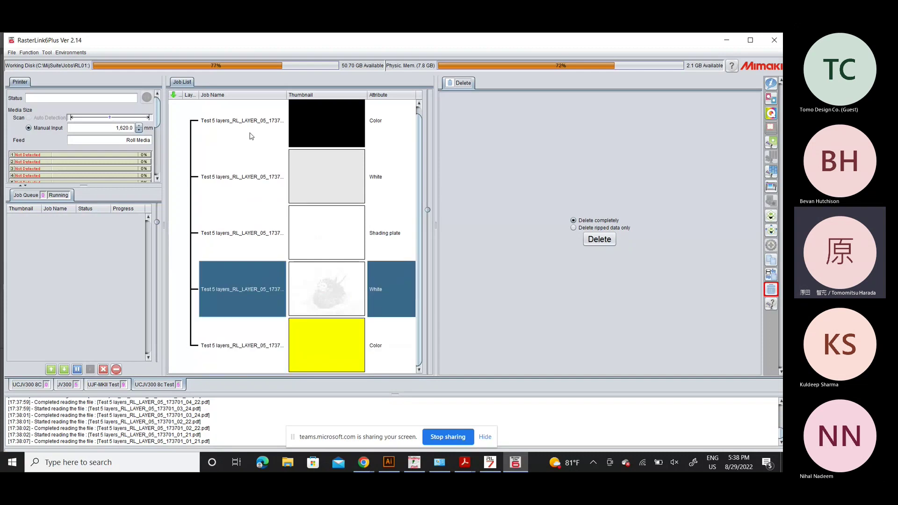
# Switch to RasterLink7, enlarge the job list thumbnails, and inspect the color, white plate and shading plate jobs of the 5 layer test
pyautogui.click(489, 466)
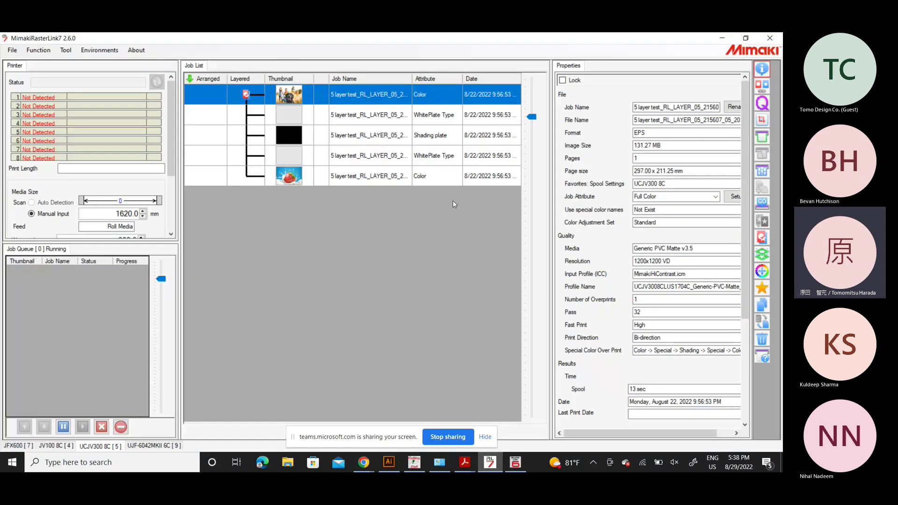
pyautogui.moveTo(532, 118); pyautogui.dragTo(542, 235)
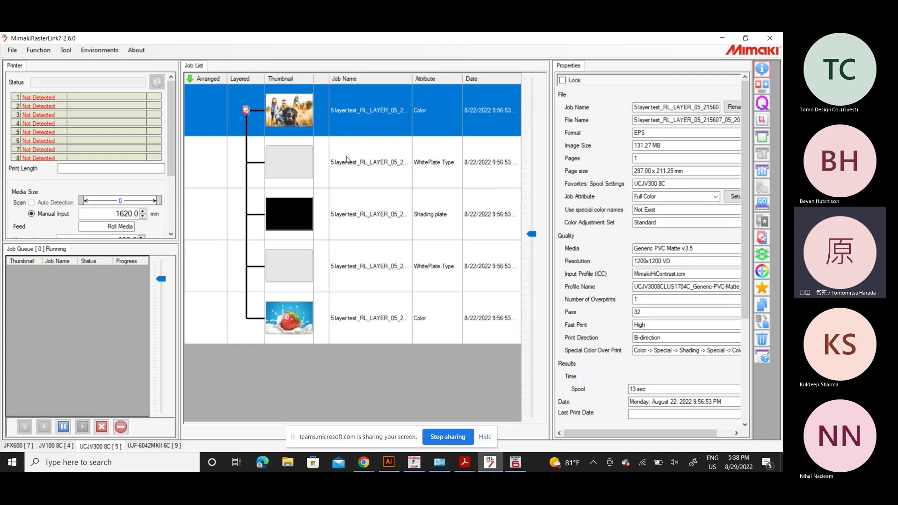
pyautogui.press('Down')
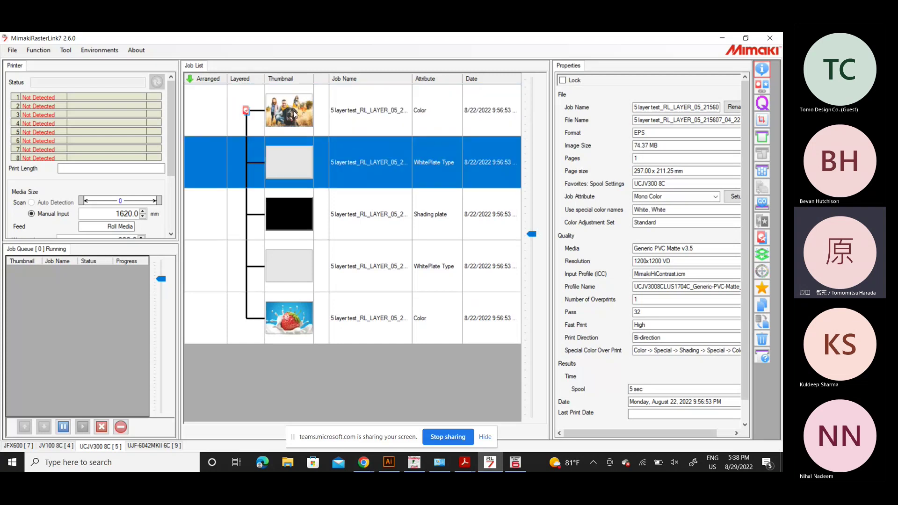
pyautogui.click(360, 221)
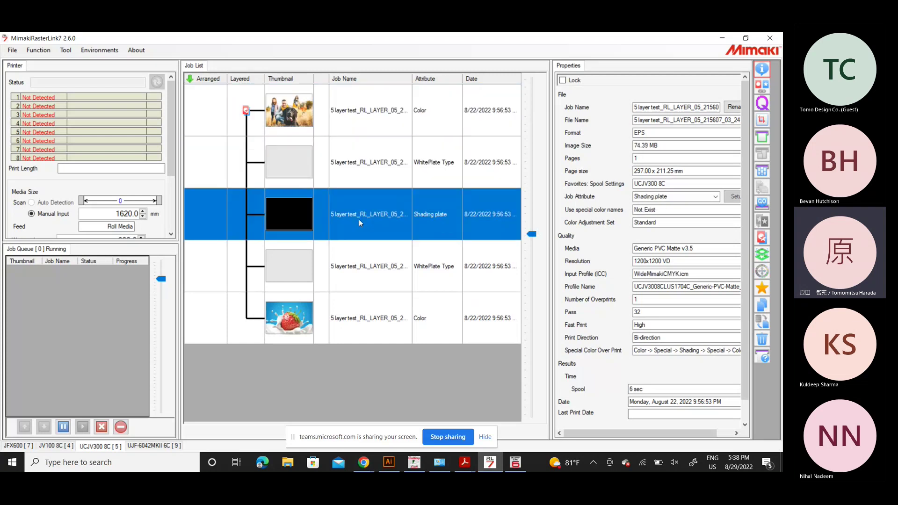
pyautogui.click(361, 119)
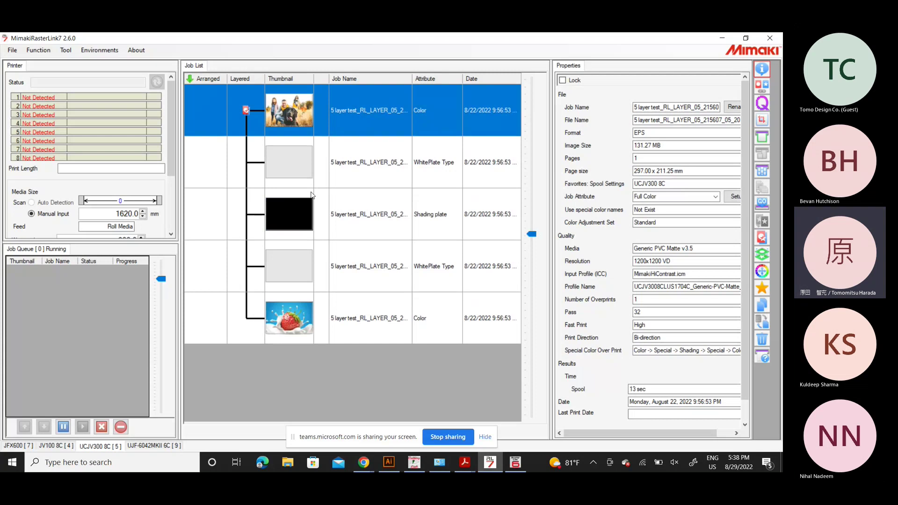
pyautogui.click(445, 225)
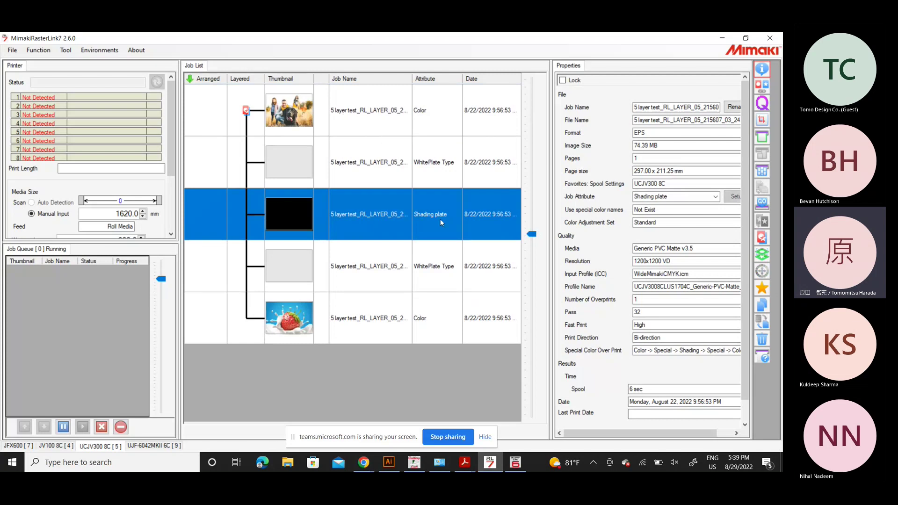
pyautogui.click(359, 168)
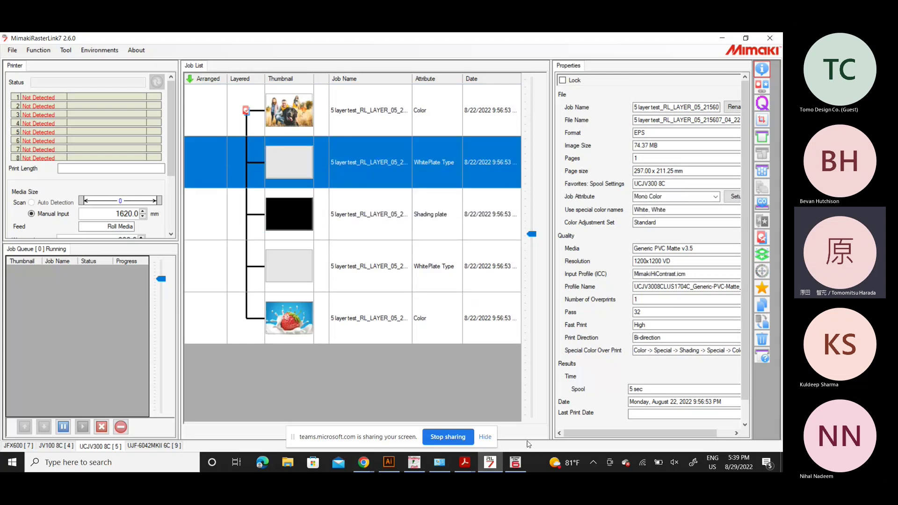
# Return to Illustrator and briefly hide Layer 1 to view the white layer beneath it, leaving Layer 1 shown
pyautogui.click(388, 463)
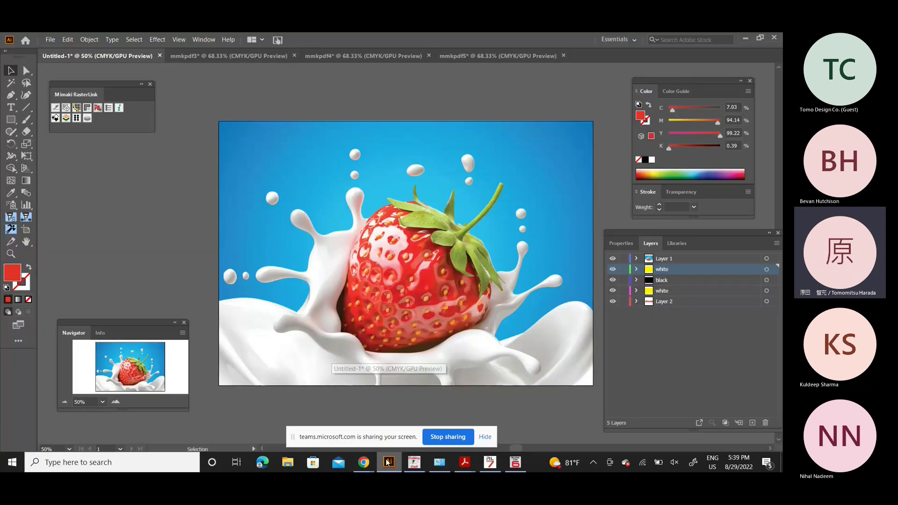
pyautogui.click(612, 259)
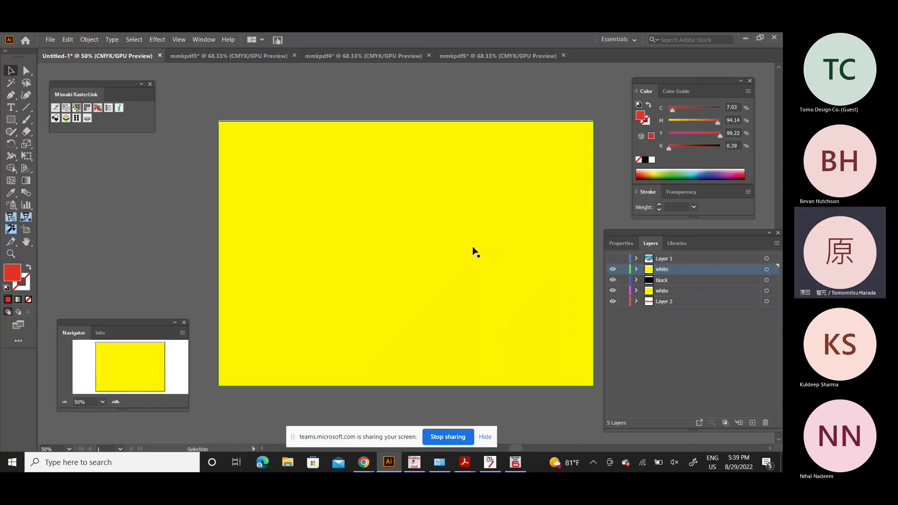
pyautogui.click(613, 259)
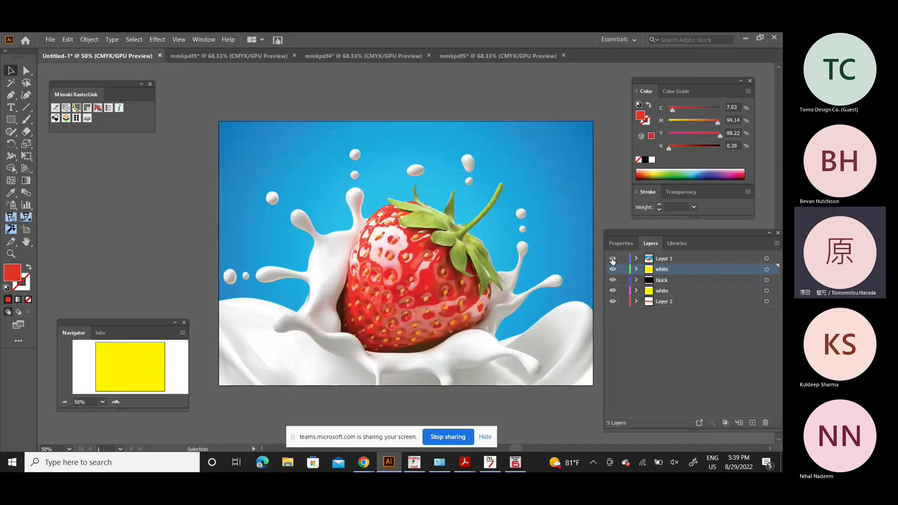
# Compare the shading plate and upper white plate jobs in RasterLink7, and go back to the Illustrator artwork
pyautogui.click(490, 462)
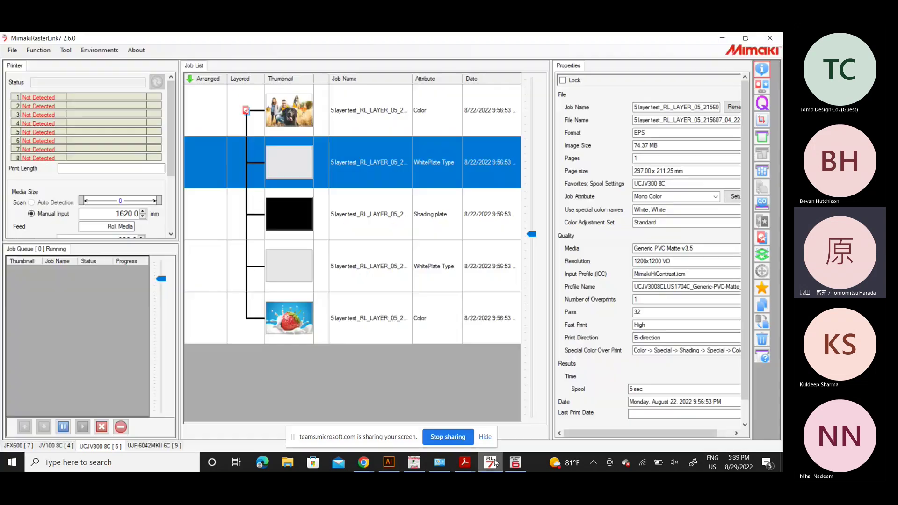
pyautogui.click(388, 215)
pyautogui.click(381, 153)
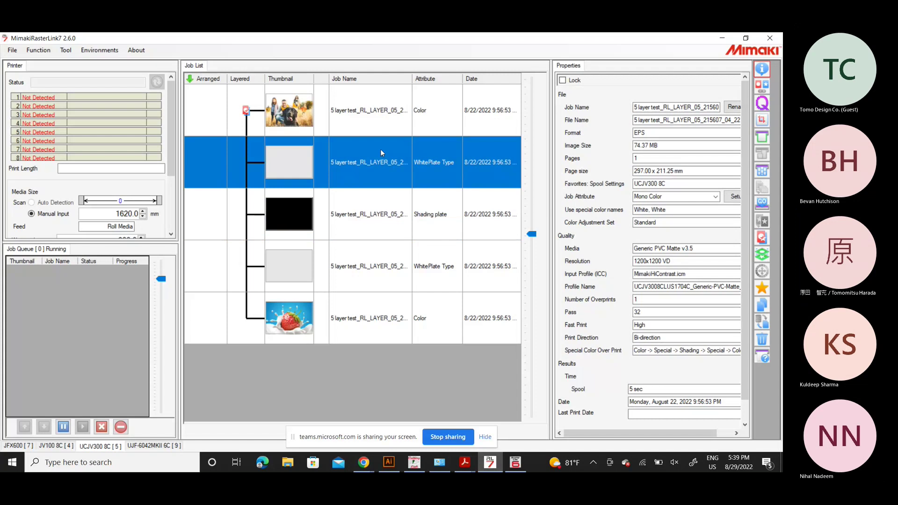
pyautogui.click(391, 463)
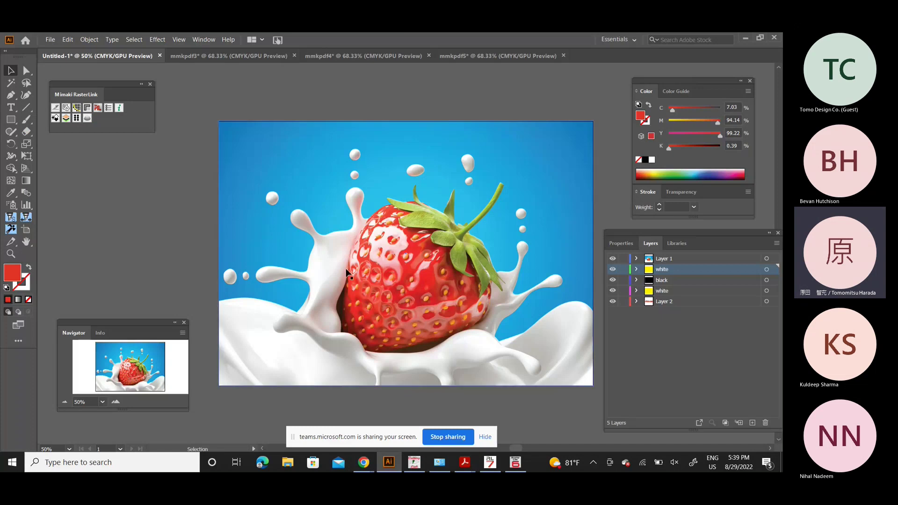
# Start a Multilayer Printing output of the artwork and set the save location to C:\MijCtrl\Hot\UCJV300 8C
pyautogui.click(66, 119)
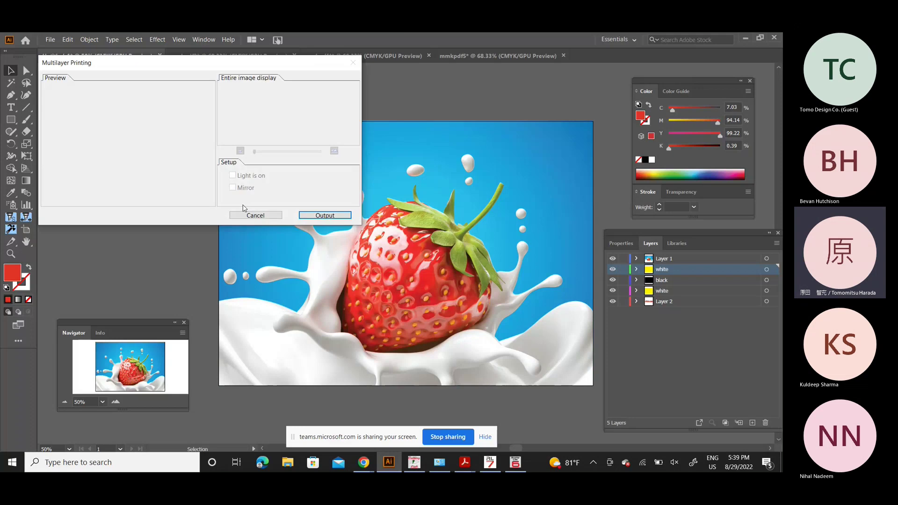
pyautogui.click(322, 214)
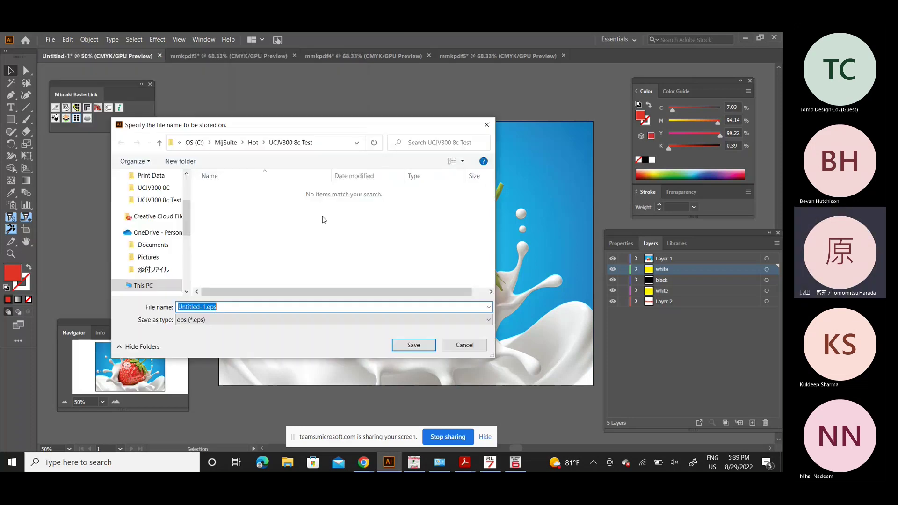
pyautogui.click(195, 145)
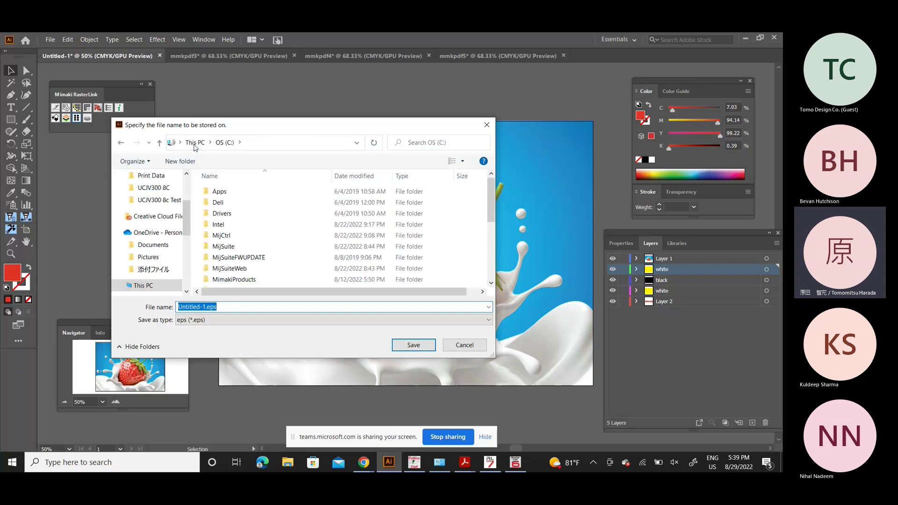
pyautogui.doubleClick(224, 236)
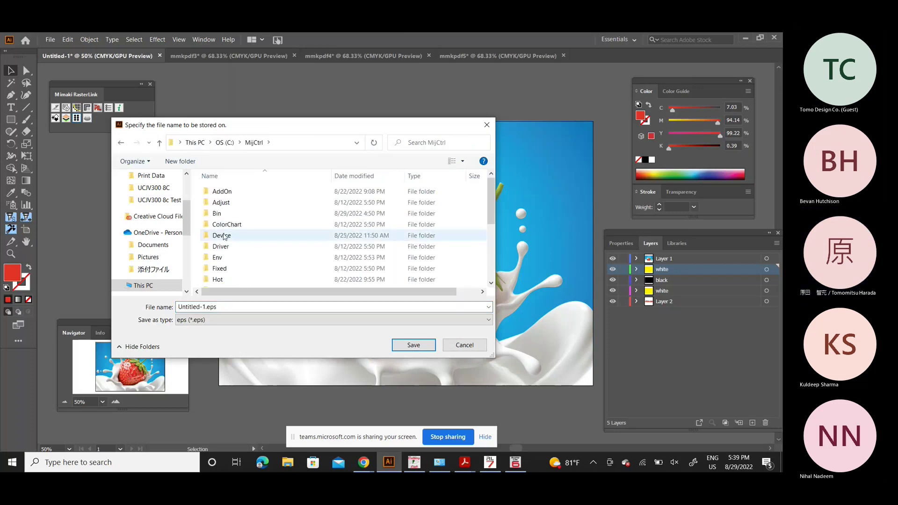
pyautogui.doubleClick(218, 280)
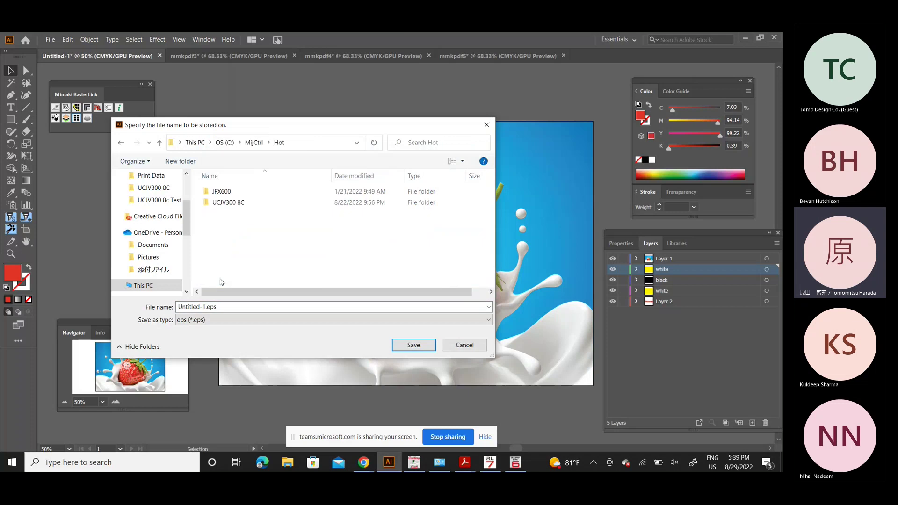
pyautogui.doubleClick(220, 202)
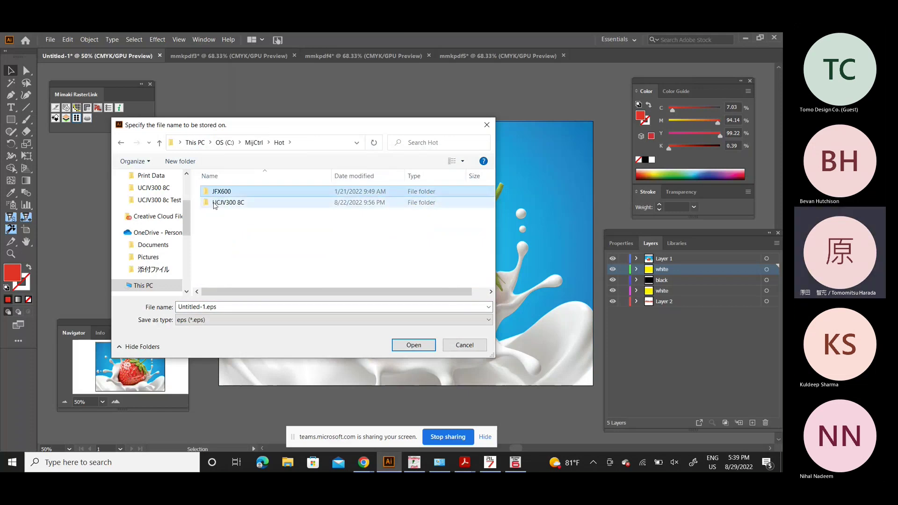
# Name the output Test 5 layers.eps and save it with the Illustrator 2020 EPS options
pyautogui.click(231, 306)
pyautogui.click(231, 306)
pyautogui.press('BackSpace')
pyautogui.press('BackSpace')
pyautogui.press('BackSpace')
pyautogui.press('BackSpace')
pyautogui.press('BackSpace')
pyautogui.press('BackSpace')
pyautogui.press('BackSpace')
pyautogui.press('BackSpace')
pyautogui.press('BackSpace')
pyautogui.press('BackSpace')
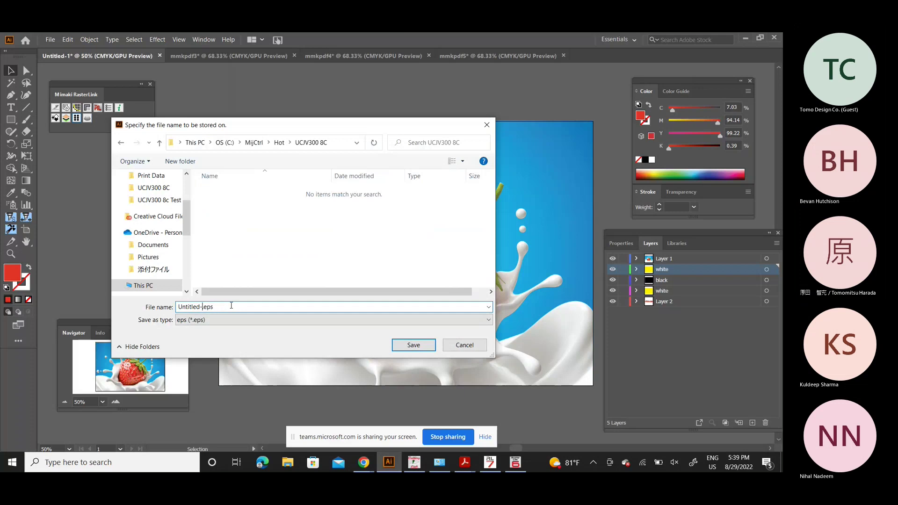
pyautogui.write('Test 5 ')
pyautogui.write('layes')
pyautogui.write('r\\')
pyautogui.press('BackSpace')
pyautogui.press('BackSpace')
pyautogui.press('BackSpace')
pyautogui.write('rs.')
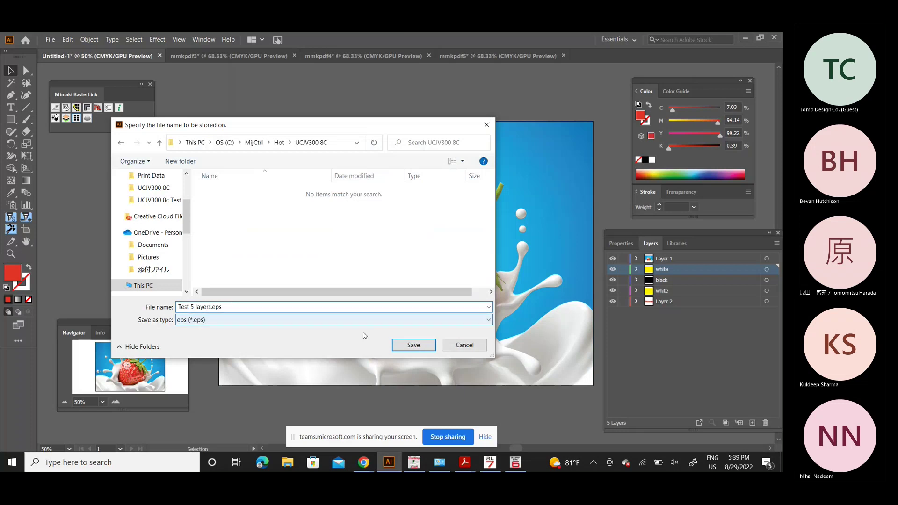
pyautogui.click(406, 347)
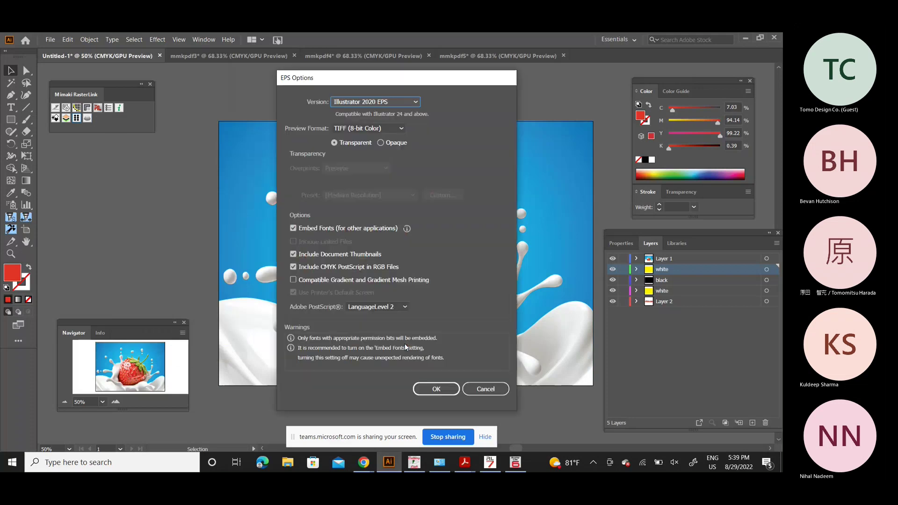
pyautogui.click(440, 388)
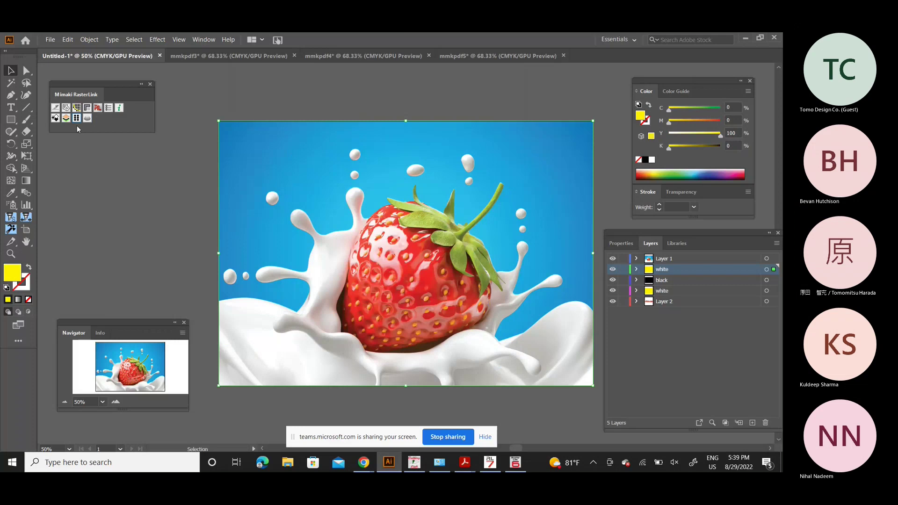
# Start another Multilayer Printing output to the UCJV300 8C hot folder and set the file type to PDF
pyautogui.click(67, 118)
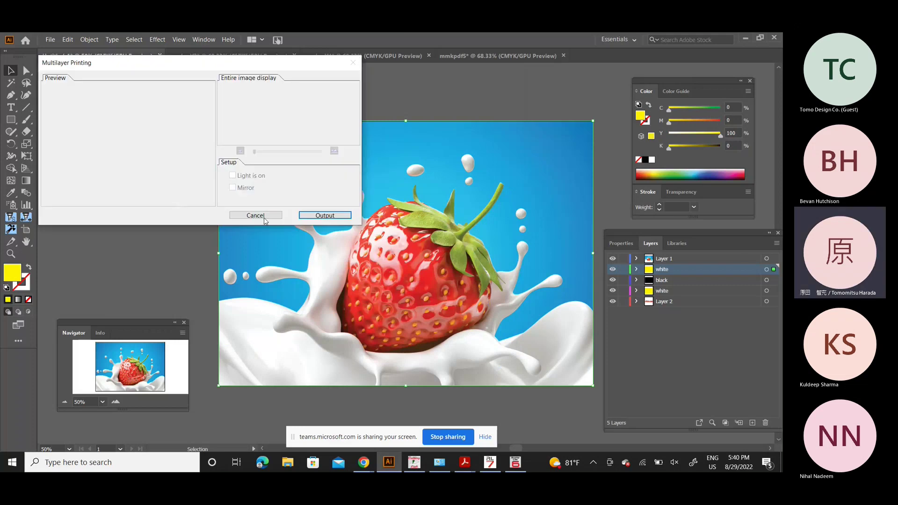
pyautogui.click(315, 215)
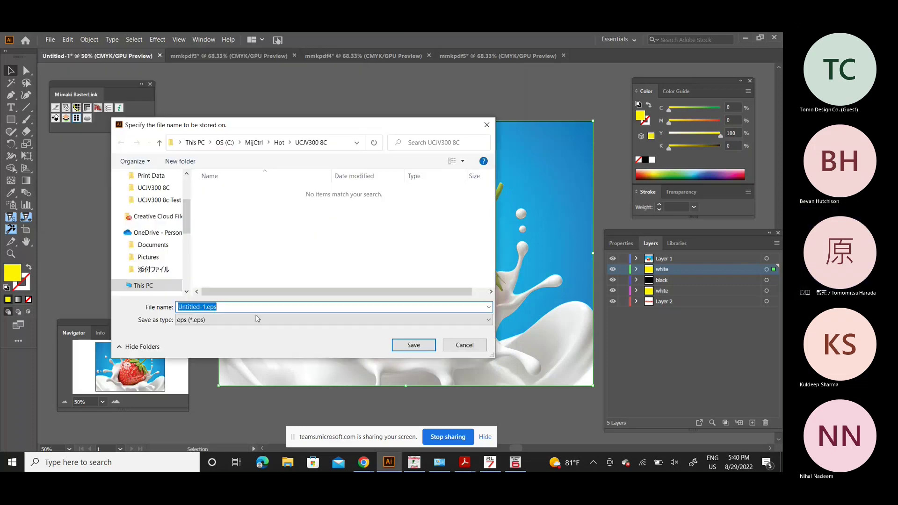
pyautogui.click(233, 320)
pyautogui.click(233, 337)
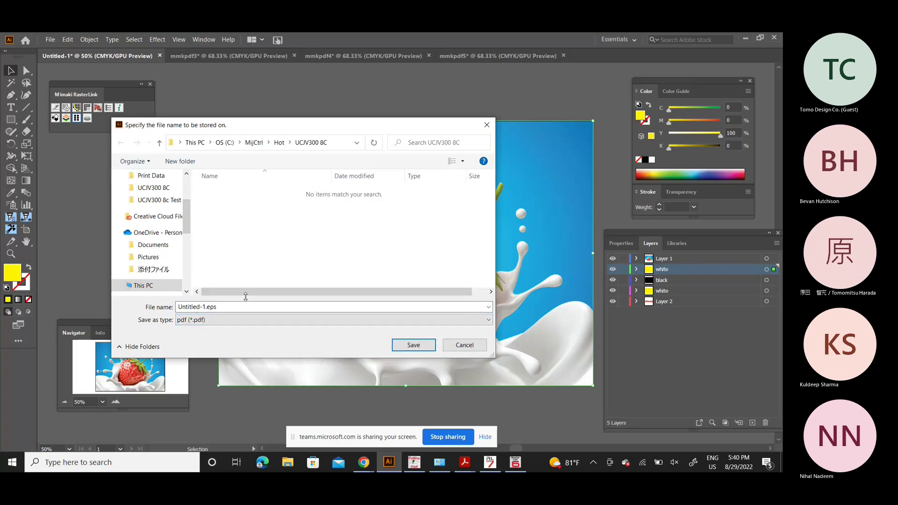
# Name the PDF output Test 5 layer and save it with the printing area as the artboard
pyautogui.click(222, 307)
pyautogui.click(221, 307)
pyautogui.press('BackSpace')
pyautogui.press('BackSpace')
pyautogui.press('BackSpace')
pyautogui.press('BackSpace')
pyautogui.press('BackSpace')
pyautogui.press('BackSpace')
pyautogui.press('BackSpace')
pyautogui.press('BackSpace')
pyautogui.press('BackSpace')
pyautogui.press('BackSpace')
pyautogui.write('Test 5 layer')
pyautogui.click(414, 344)
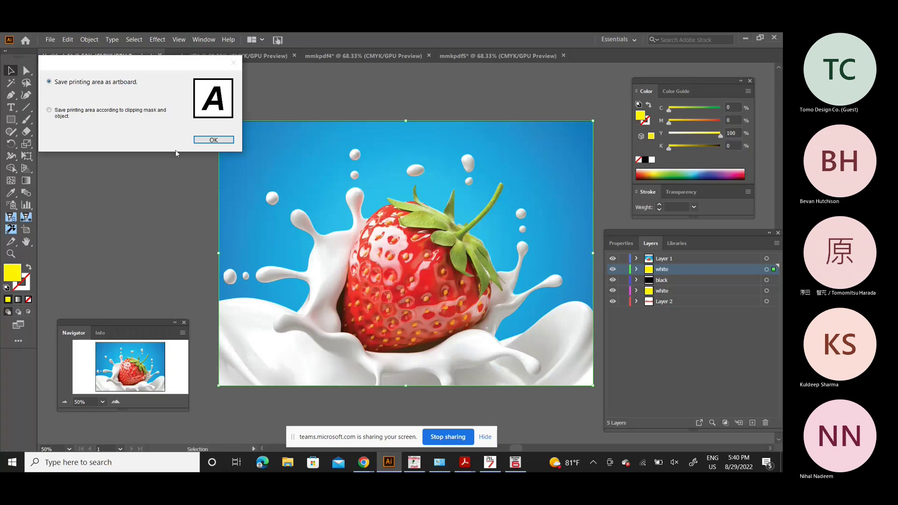
pyautogui.click(214, 139)
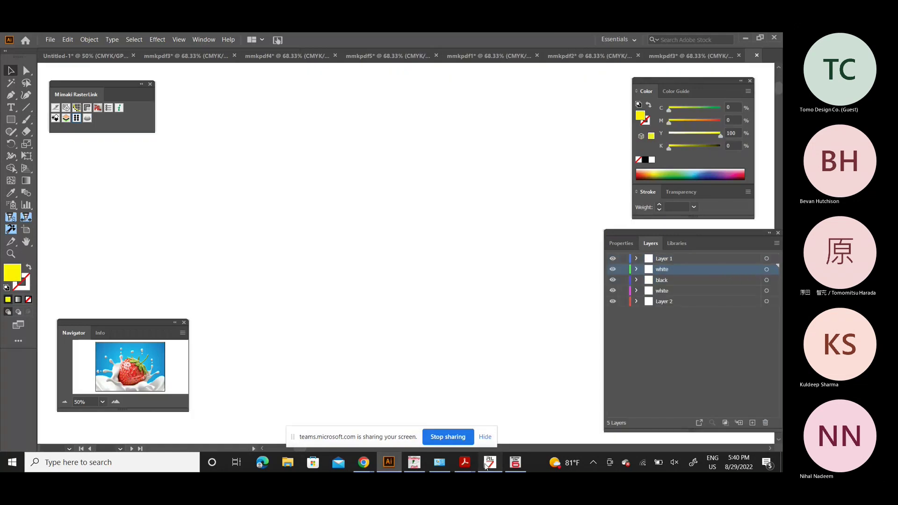
# Switch to RasterLink7, examine its log display for the hot folder import messages, and minimize the log
pyautogui.click(489, 463)
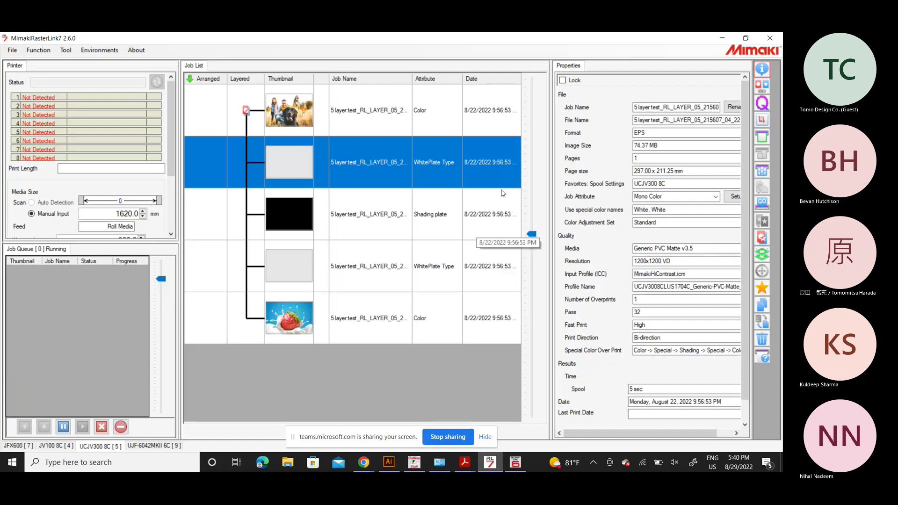
pyautogui.click(593, 462)
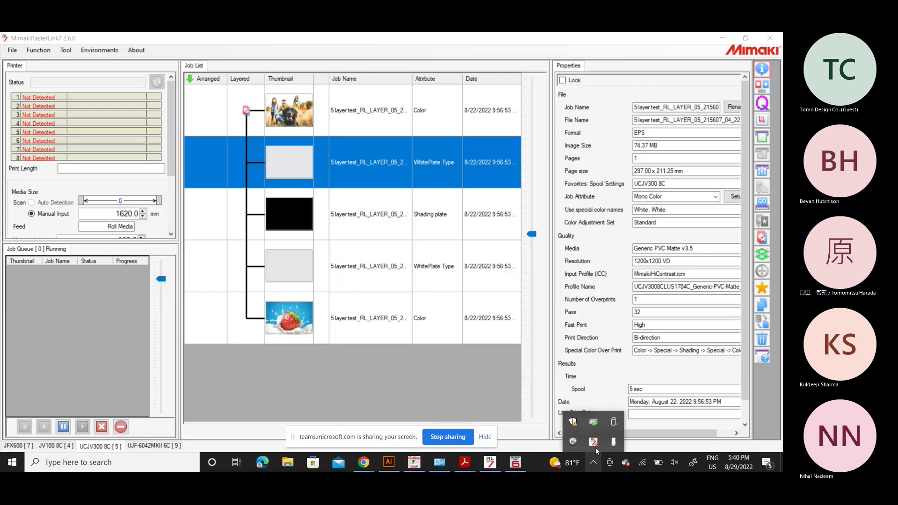
pyautogui.click(593, 442)
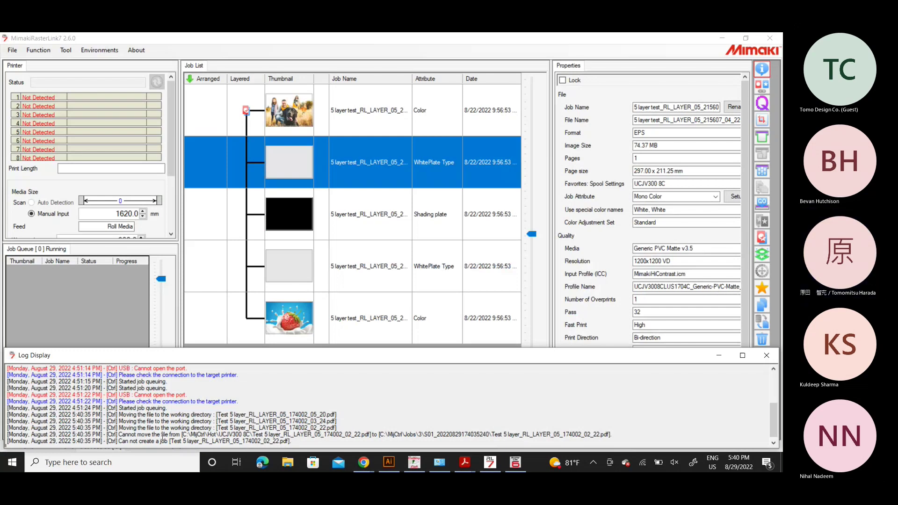
pyautogui.click(361, 322)
pyautogui.click(368, 269)
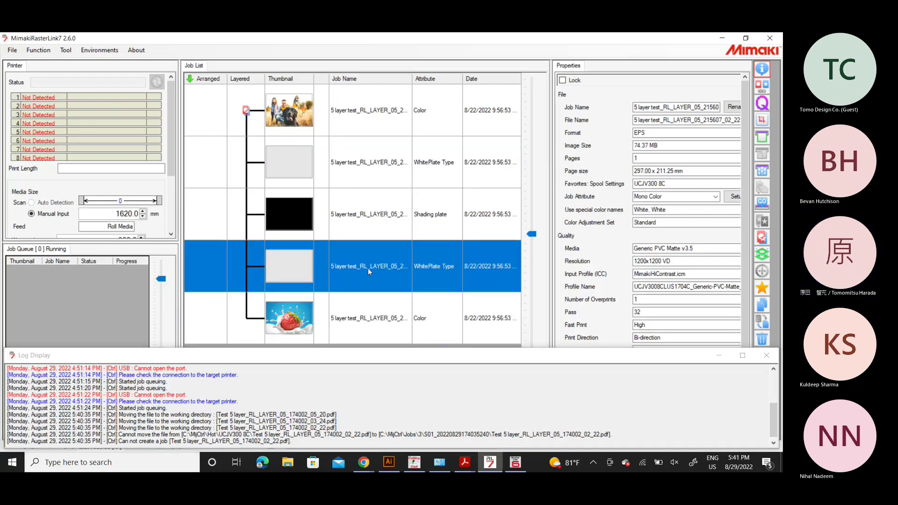
pyautogui.click(720, 356)
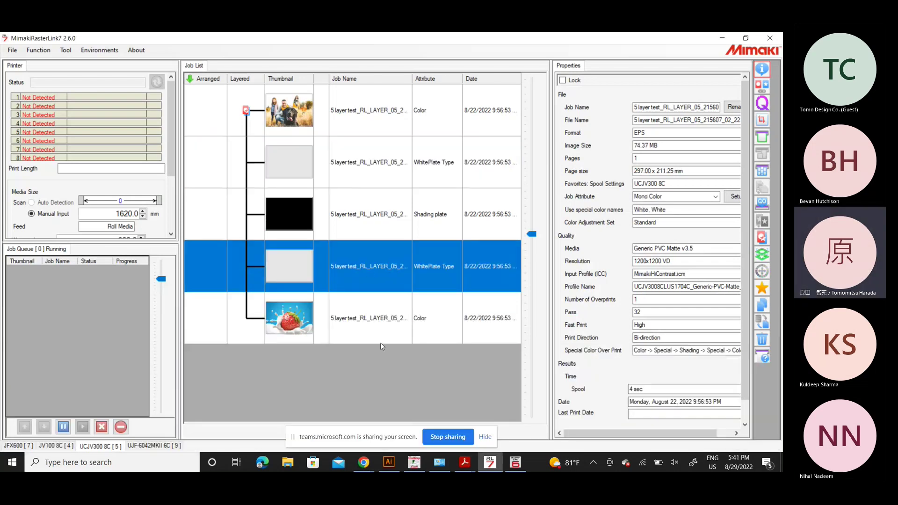
# Go up through the layered 5 layer test jobs from the strawberry color job to compare their properties
pyautogui.click(340, 305)
pyautogui.press('Up')
pyautogui.press('Up')
pyautogui.press('Up')
pyautogui.press('Up')
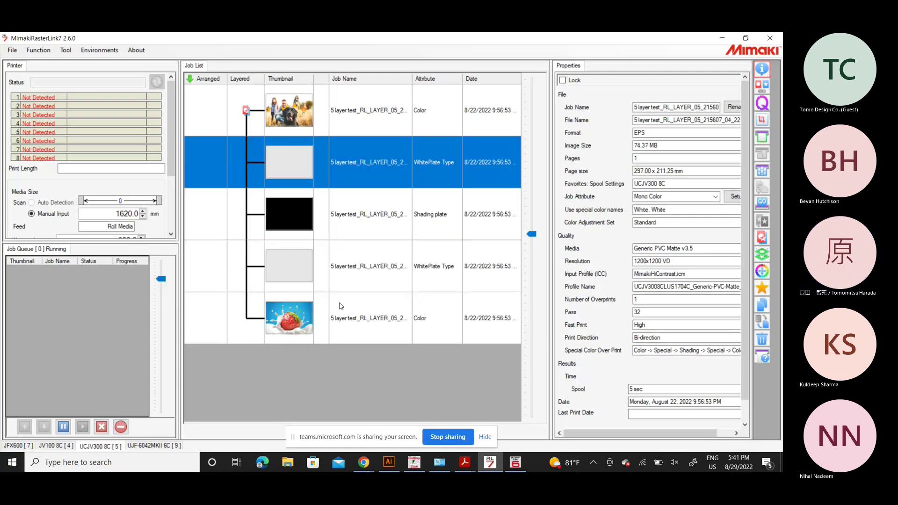
# Return to Illustrator, hide the four layers above Layer 2, and delete the Mimaki logo from Layer 2
pyautogui.click(388, 462)
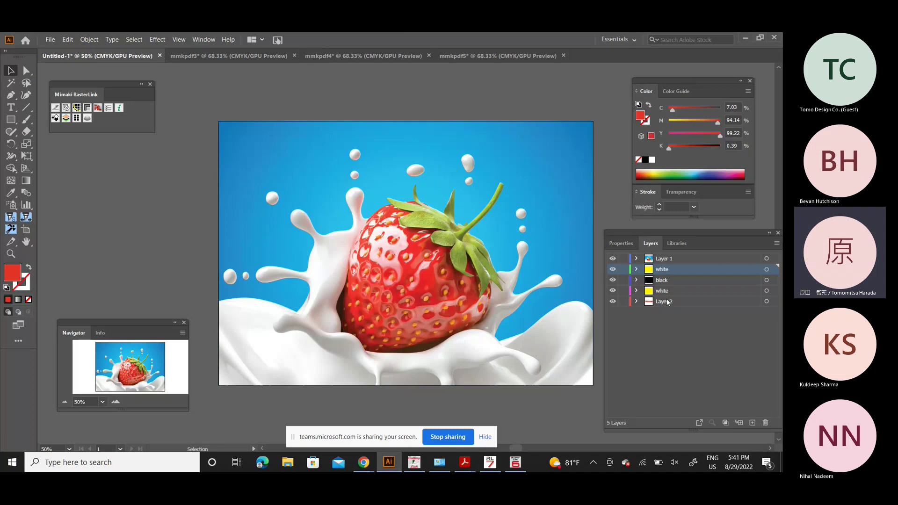
pyautogui.click(669, 303)
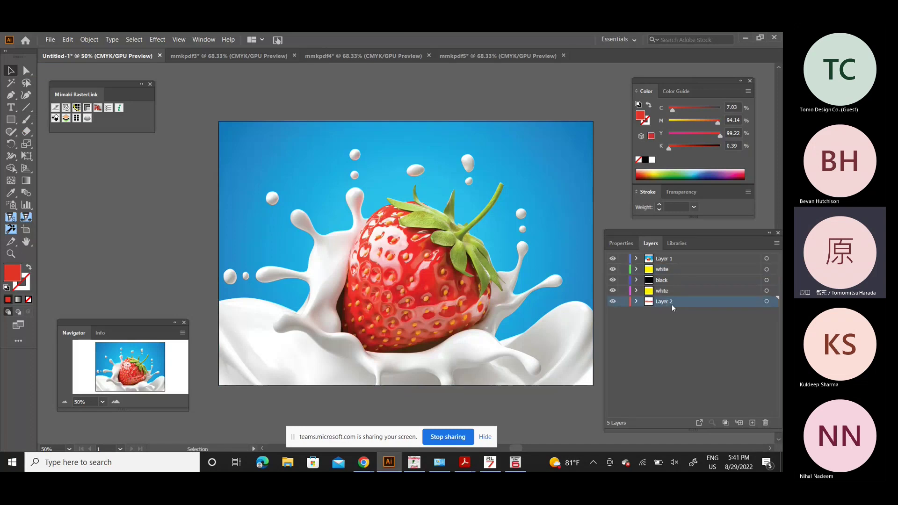
pyautogui.click(612, 258)
pyautogui.click(613, 270)
pyautogui.click(613, 280)
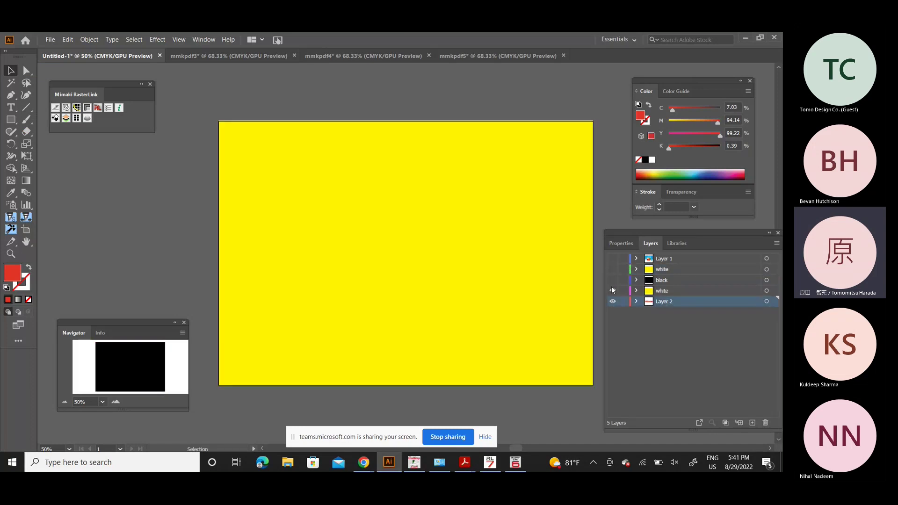
pyautogui.click(613, 290)
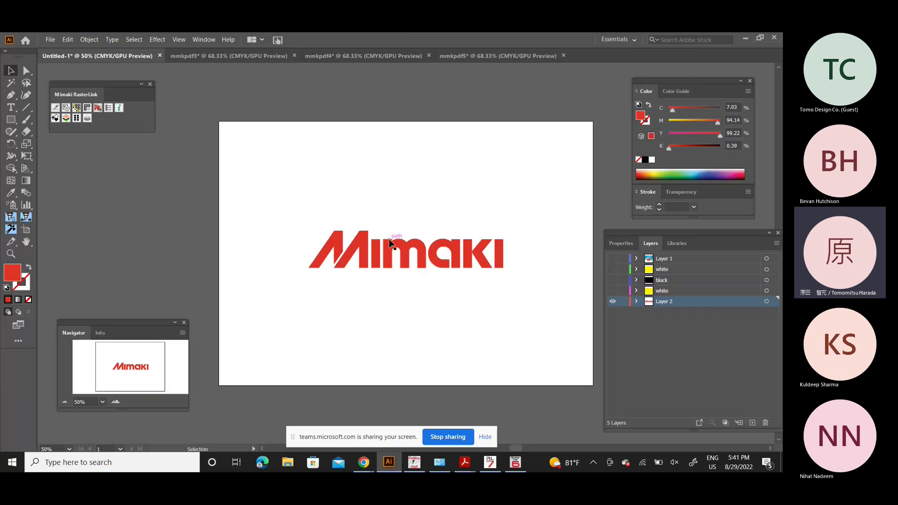
pyautogui.click(389, 242)
pyautogui.press('Delete')
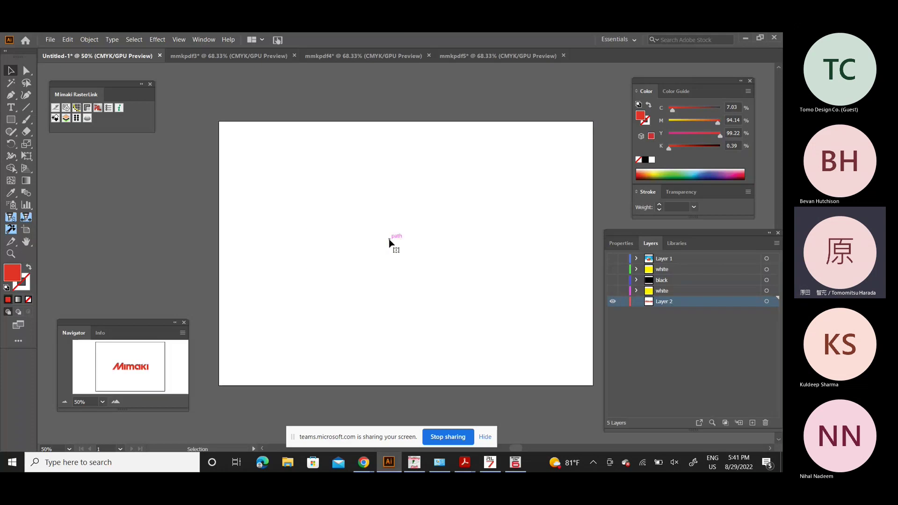
# Close the mmkpdf5, mmkpdf4 and mmkpdf3 documents without saving their changes
pyautogui.click(363, 57)
pyautogui.click(552, 56)
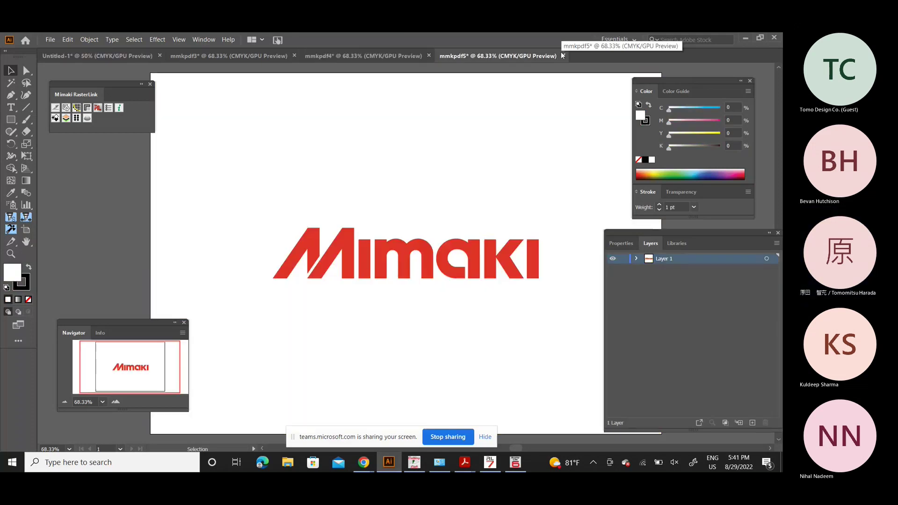
pyautogui.click(563, 56)
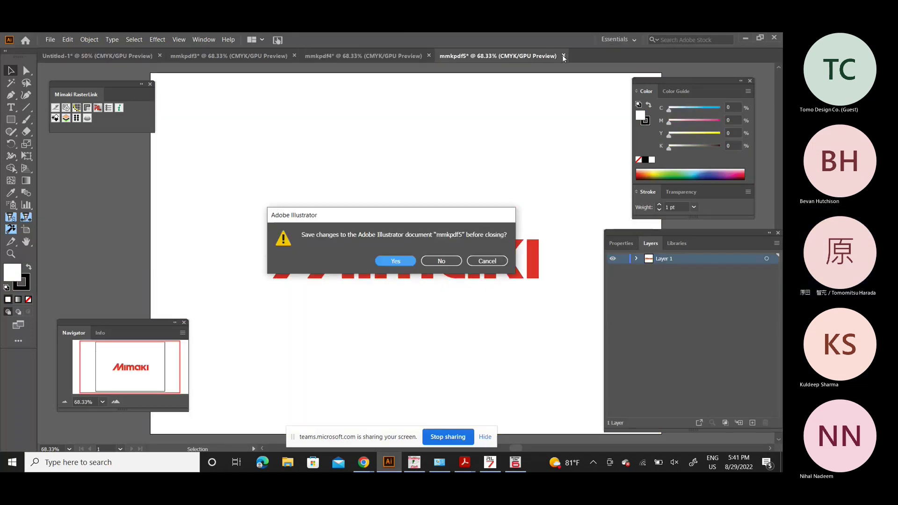
pyautogui.click(439, 261)
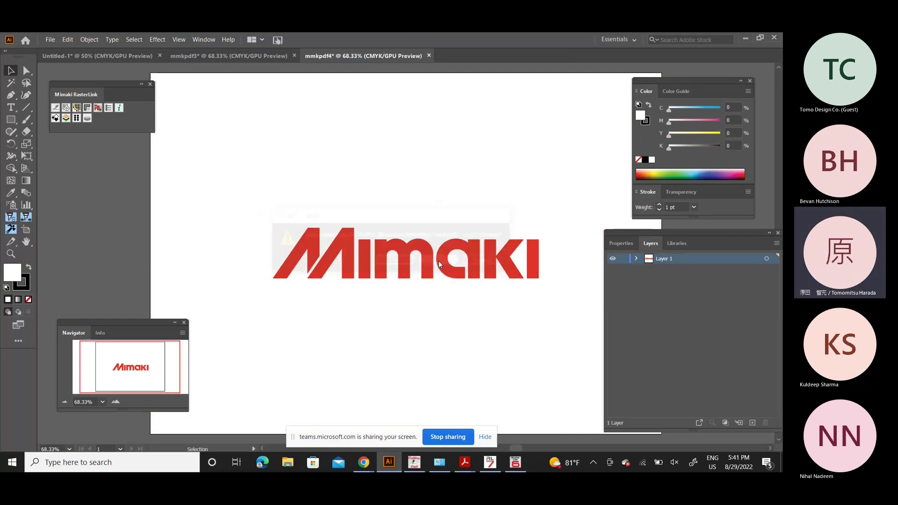
pyautogui.click(429, 55)
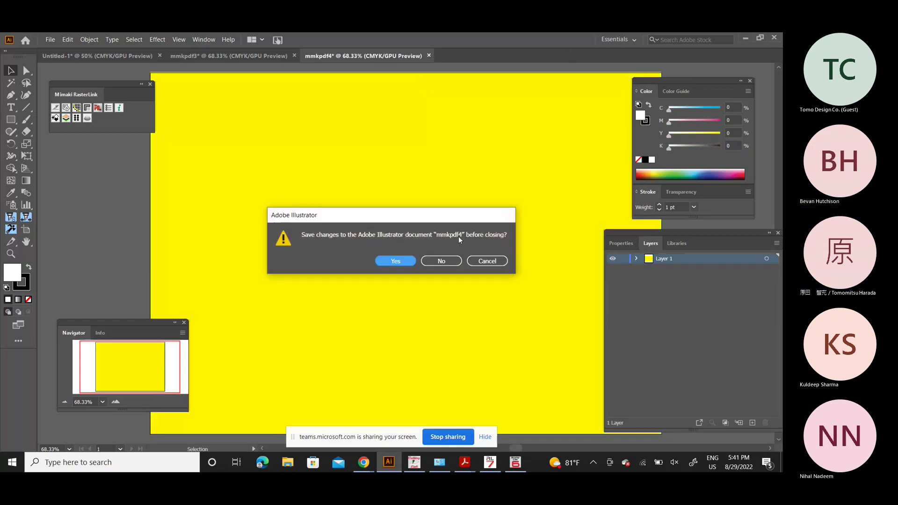
pyautogui.click(440, 260)
pyautogui.click(294, 55)
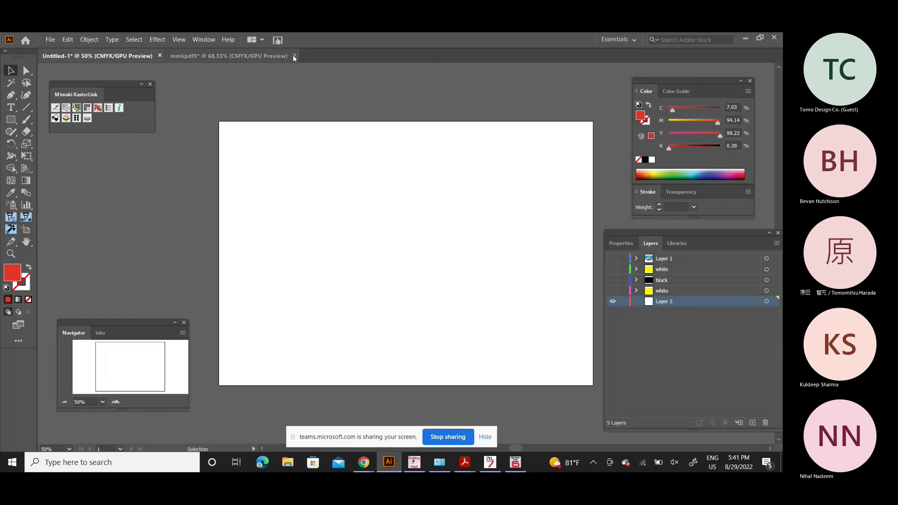
pyautogui.click(439, 262)
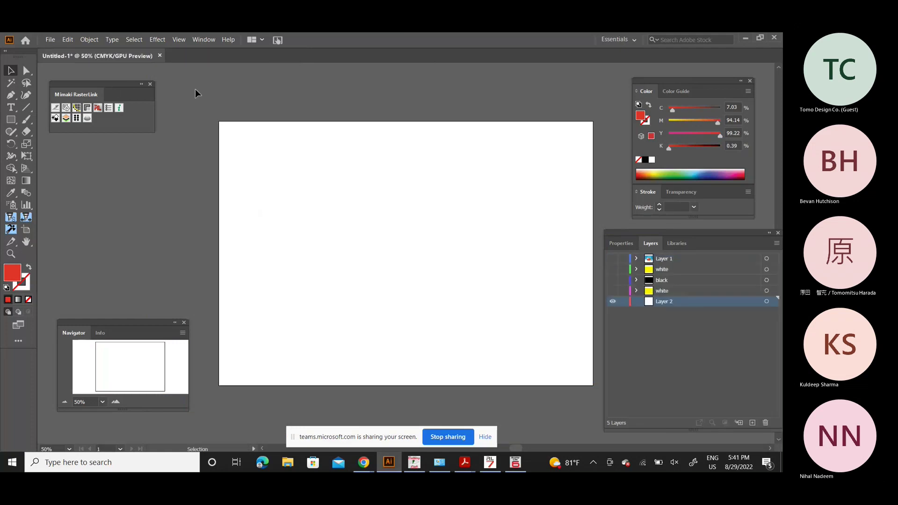
# Collapse the drawing tools into a single column
pyautogui.click(5, 52)
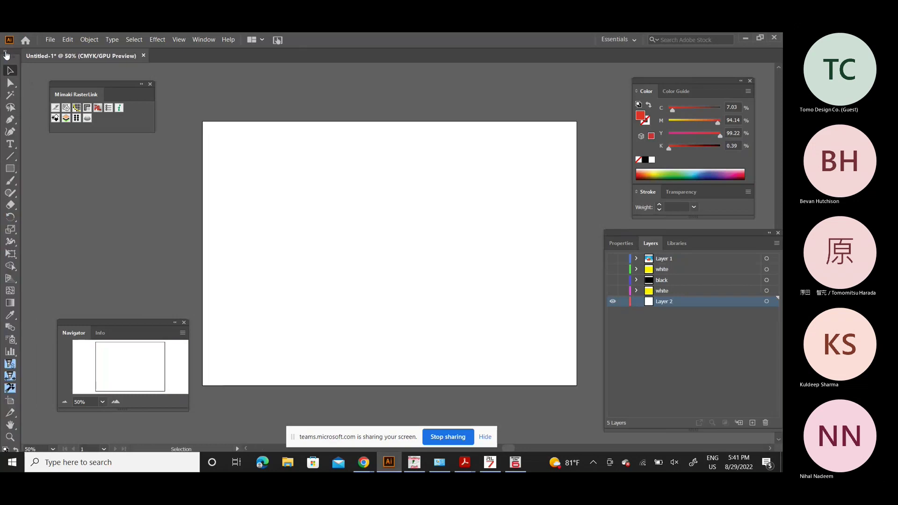
pyautogui.click(52, 39)
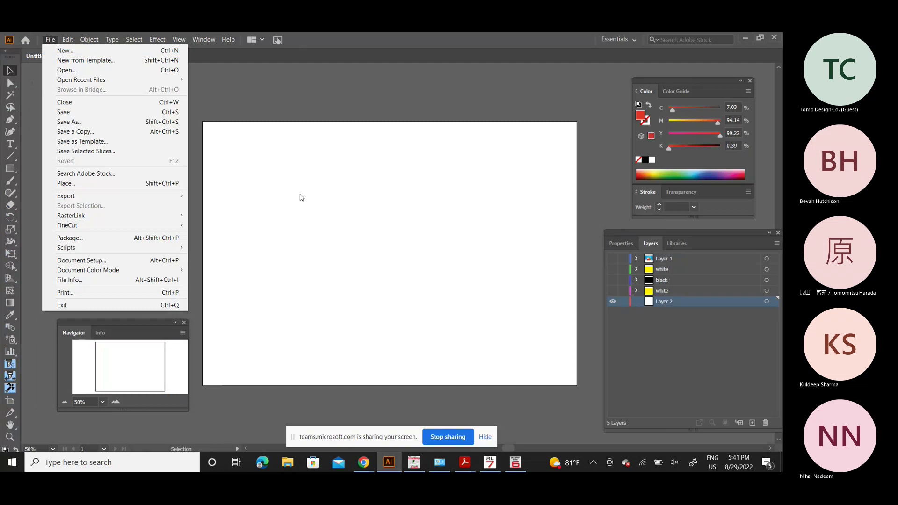
pyautogui.click(340, 222)
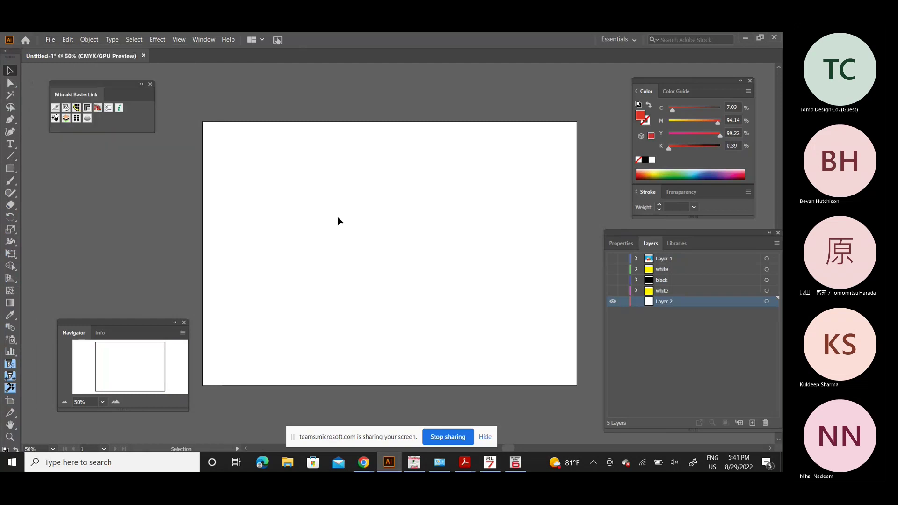
# Open Family_Photo_White behind_PRINT.pdf from the Acrylic - Clear folder of the JFX600 Sample Kit Files, using the CMYK color mode
pyautogui.click(50, 40)
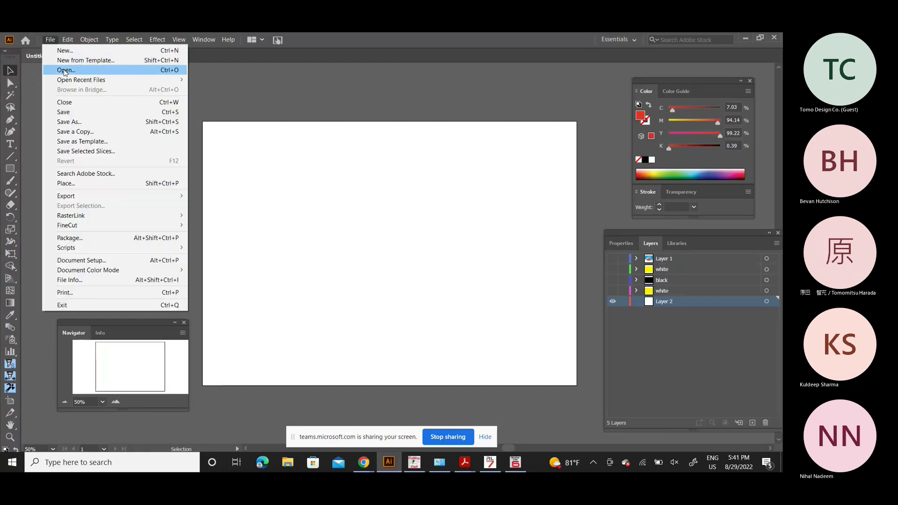
pyautogui.click(66, 70)
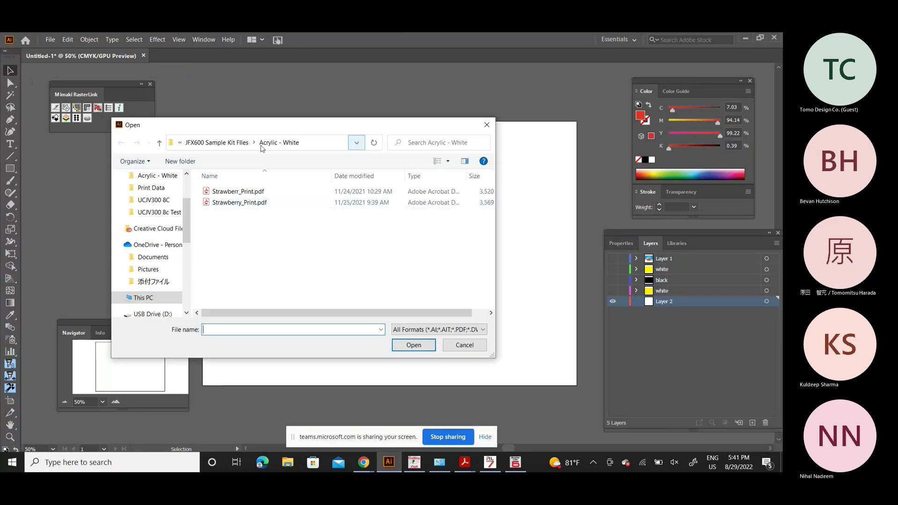
pyautogui.click(228, 143)
pyautogui.doubleClick(231, 191)
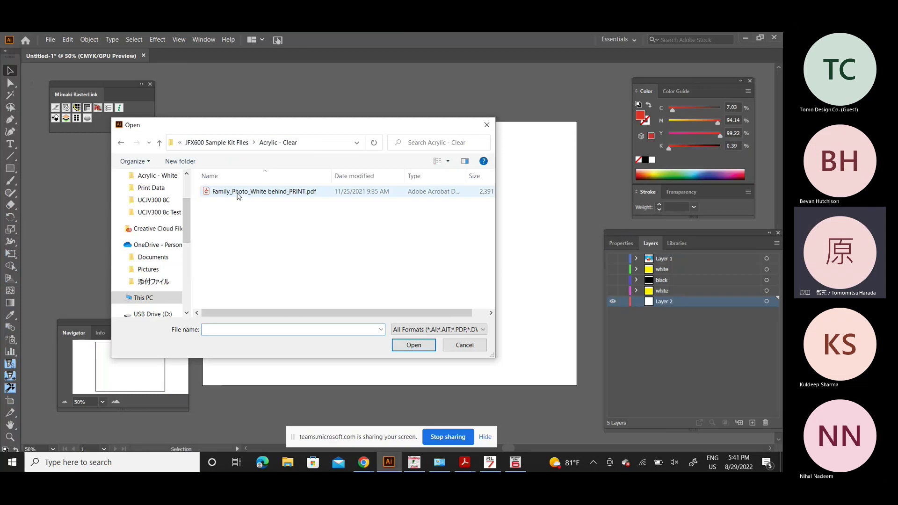
pyautogui.doubleClick(237, 194)
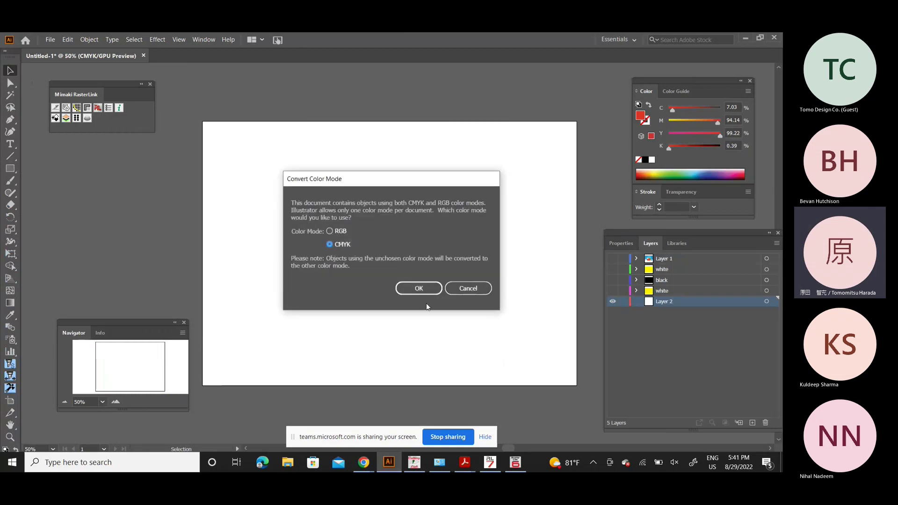
pyautogui.click(418, 289)
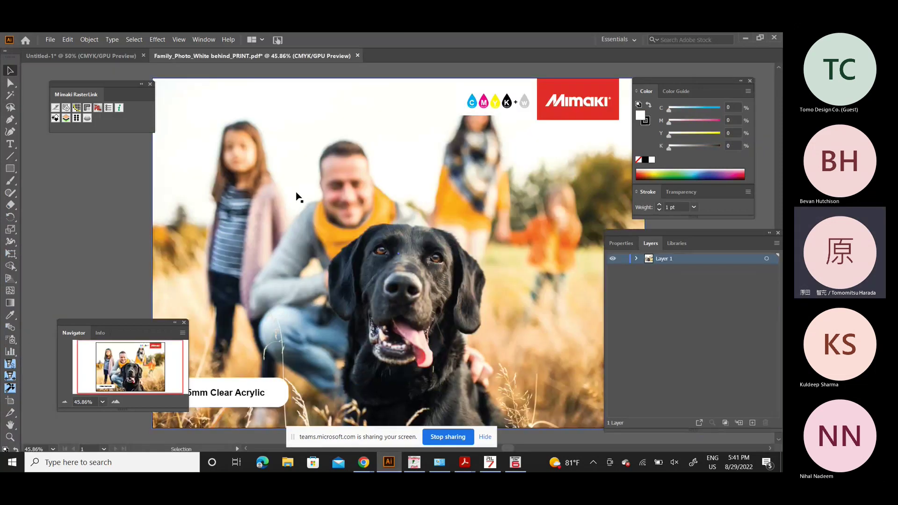
# Copy the family photo artwork and paste it into Layer 2 of the Untitled-1 document
pyautogui.press('a')
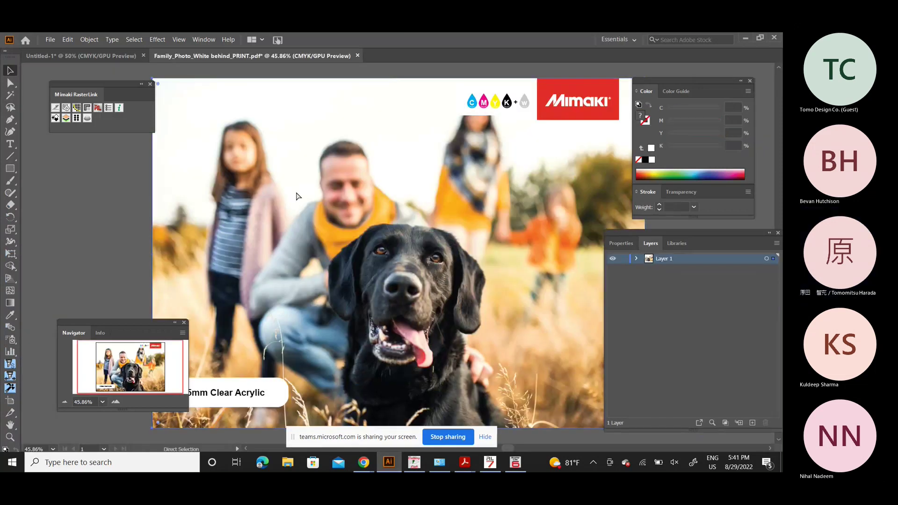
pyautogui.click(85, 48)
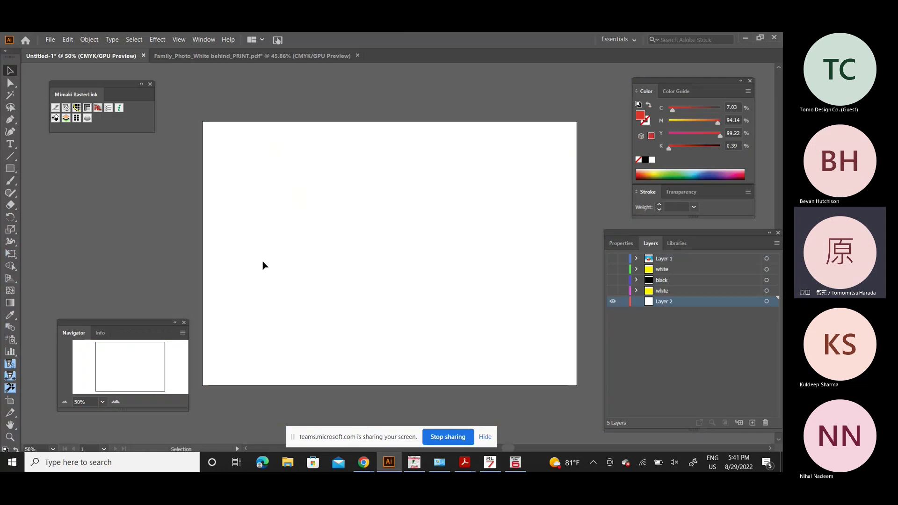
pyautogui.hotkey('ctrl', 'v')
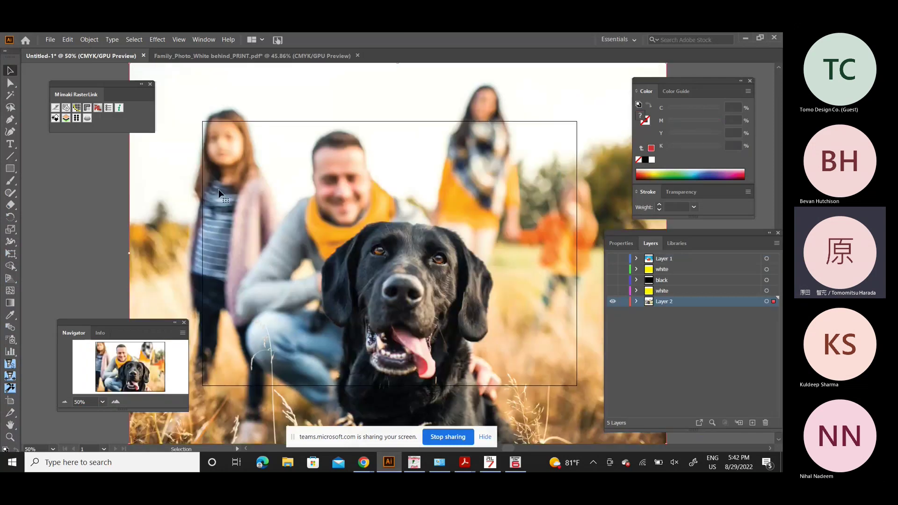
# Scale and position the pasted family photo so it fits the artboard edges, then deselect it
pyautogui.click(64, 402)
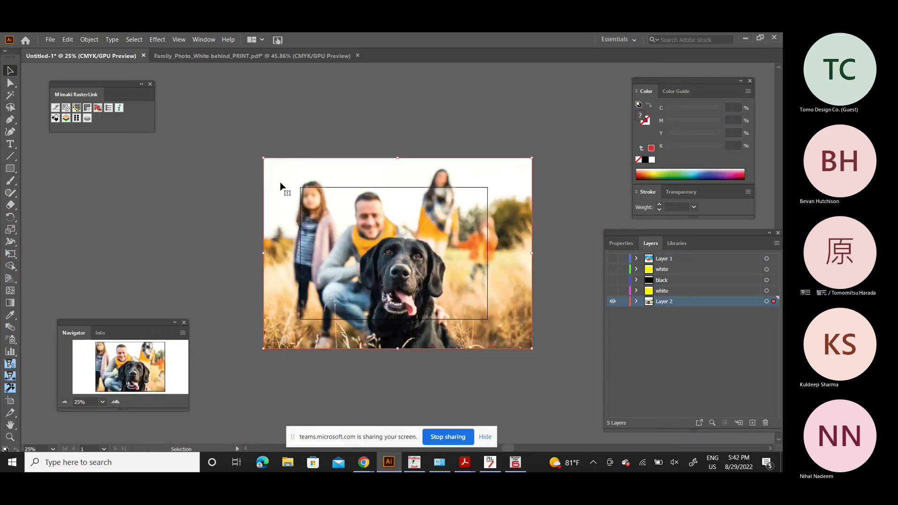
pyautogui.moveTo(262, 160); pyautogui.dragTo(303, 188)
pyautogui.moveTo(343, 213); pyautogui.dragTo(339, 212)
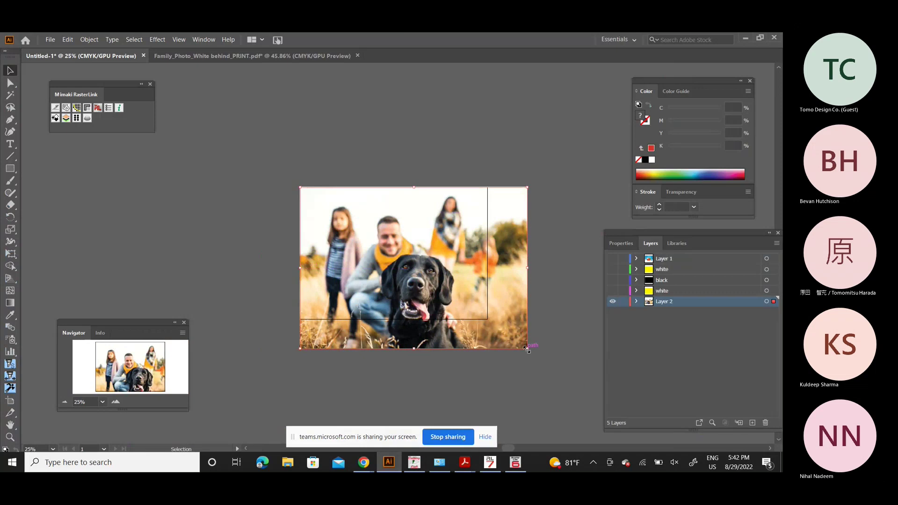
pyautogui.moveTo(527, 349); pyautogui.dragTo(487, 320)
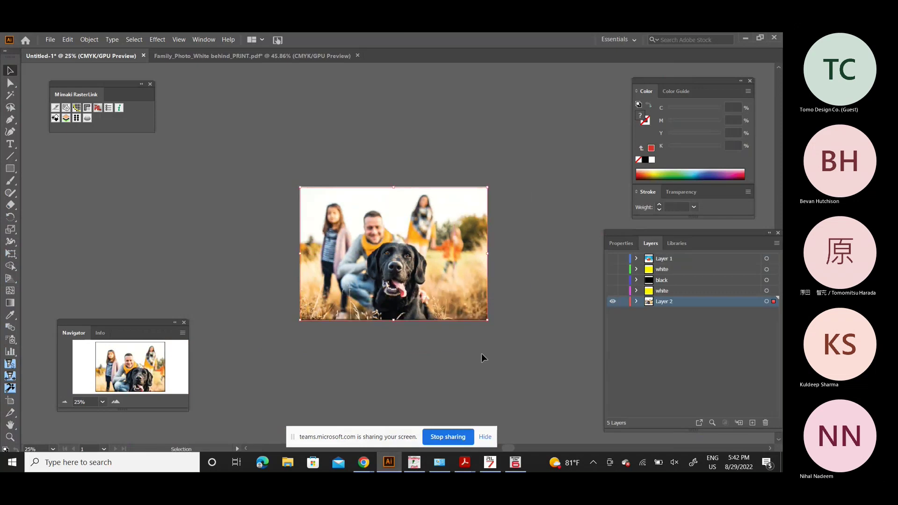
pyautogui.click(481, 354)
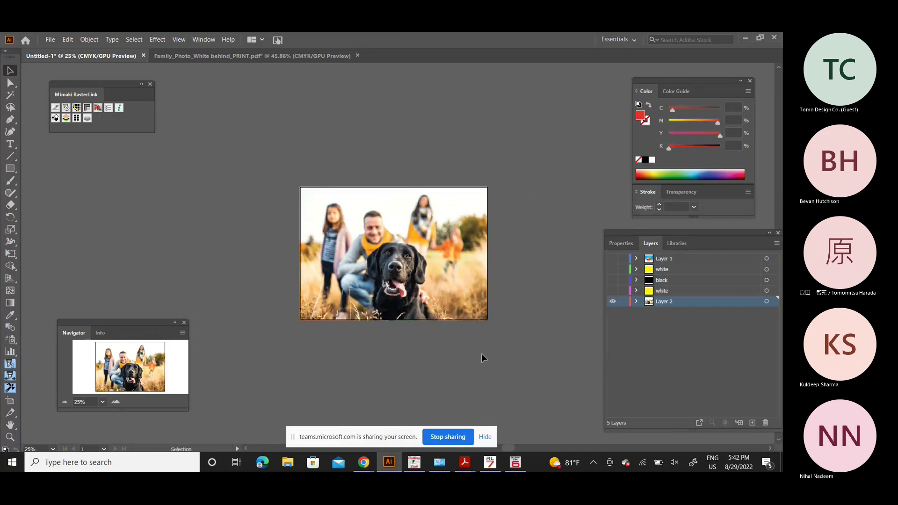
# Show Layer 1, both white layers and the black layer again, leaving no layer selected
pyautogui.click(613, 258)
pyautogui.click(613, 269)
pyautogui.click(612, 280)
pyautogui.click(612, 291)
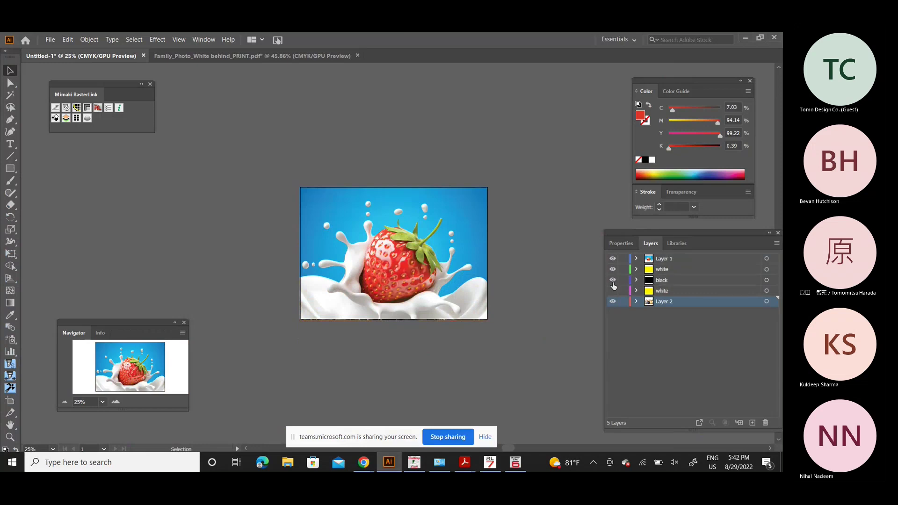
pyautogui.click(626, 354)
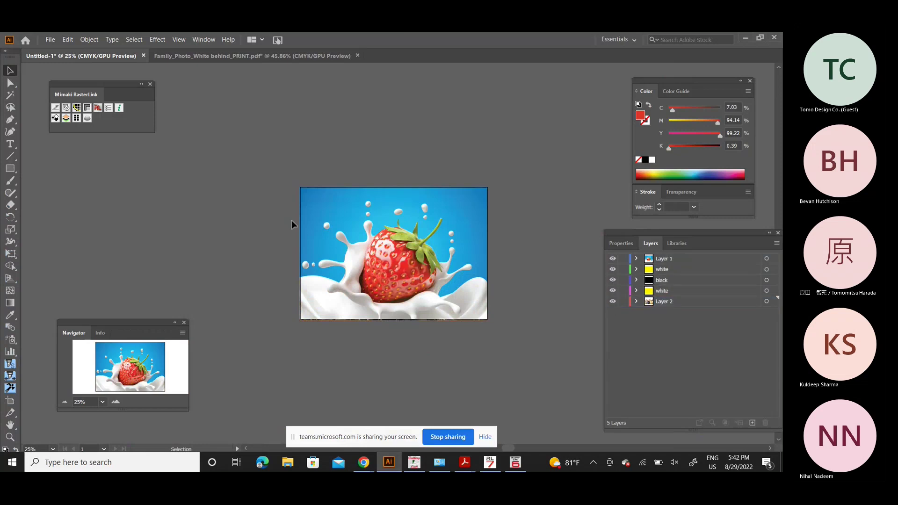
# Start the Multilayer Printing output as PDF and look through the existing Test 5 layer files in the UCJV300 8C folder
pyautogui.click(69, 120)
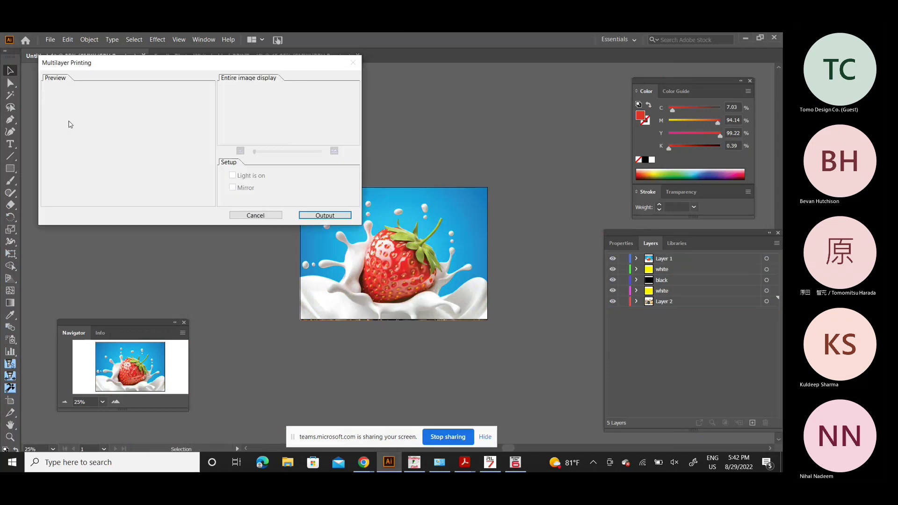
pyautogui.click(319, 217)
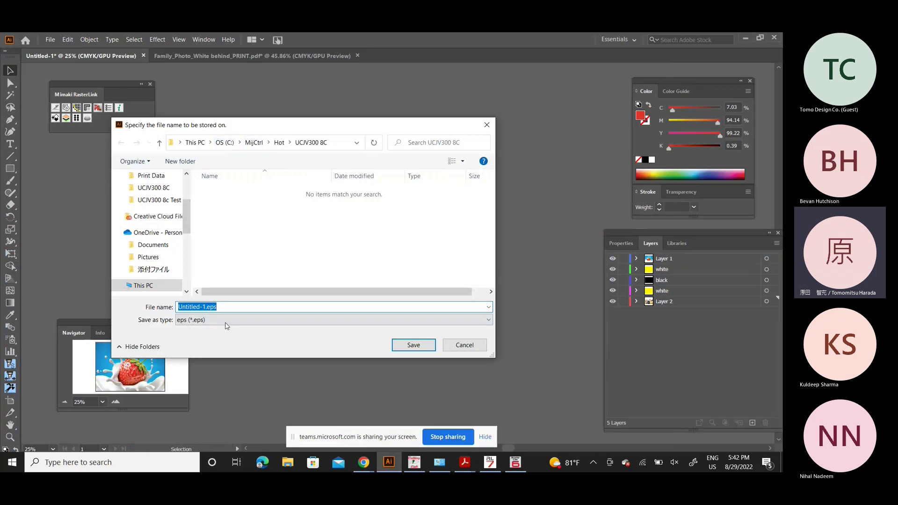
pyautogui.click(249, 320)
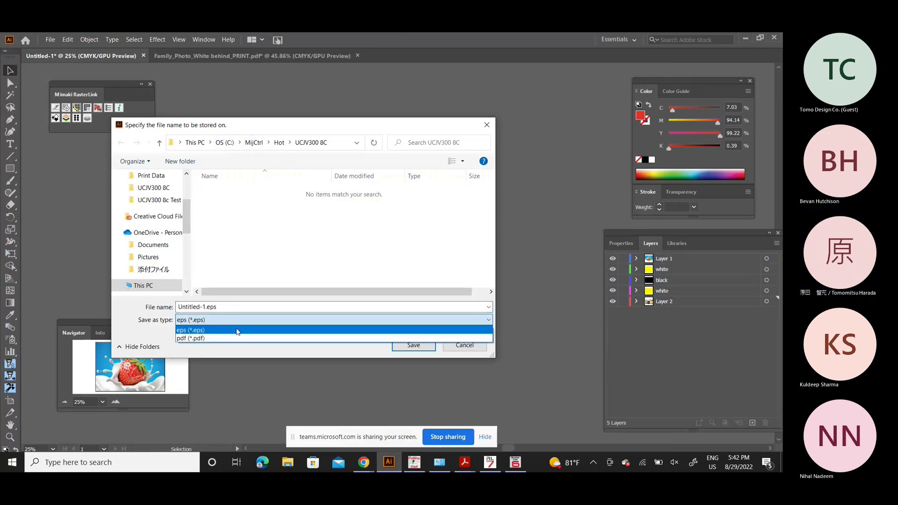
pyautogui.click(228, 337)
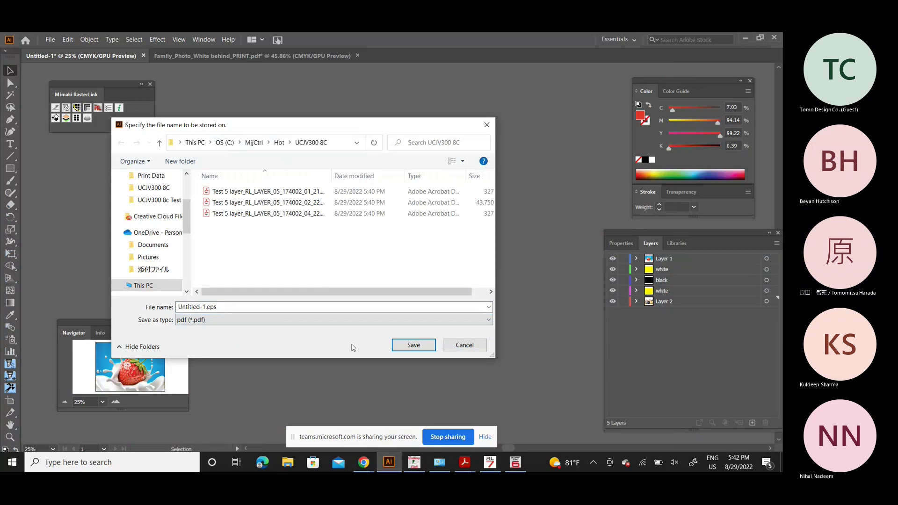
pyautogui.click(248, 194)
pyautogui.press('Down')
pyautogui.press('Down')
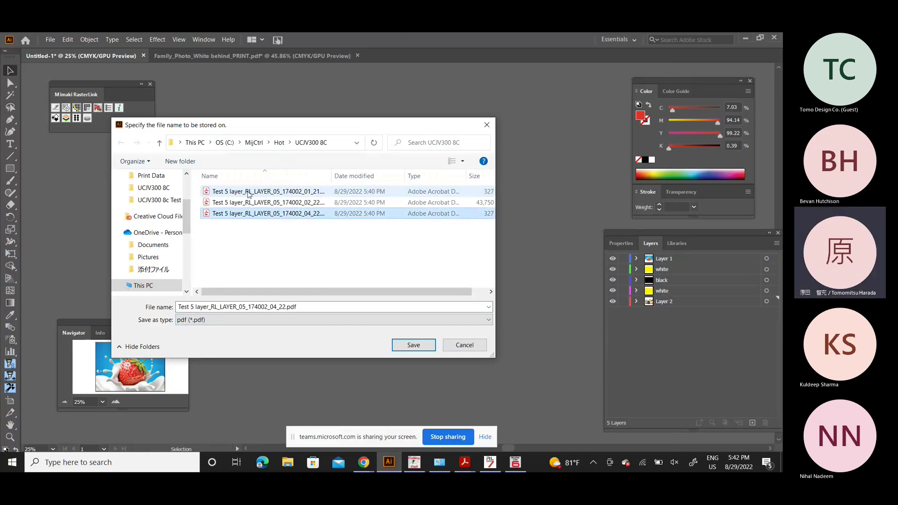
pyautogui.click(249, 194)
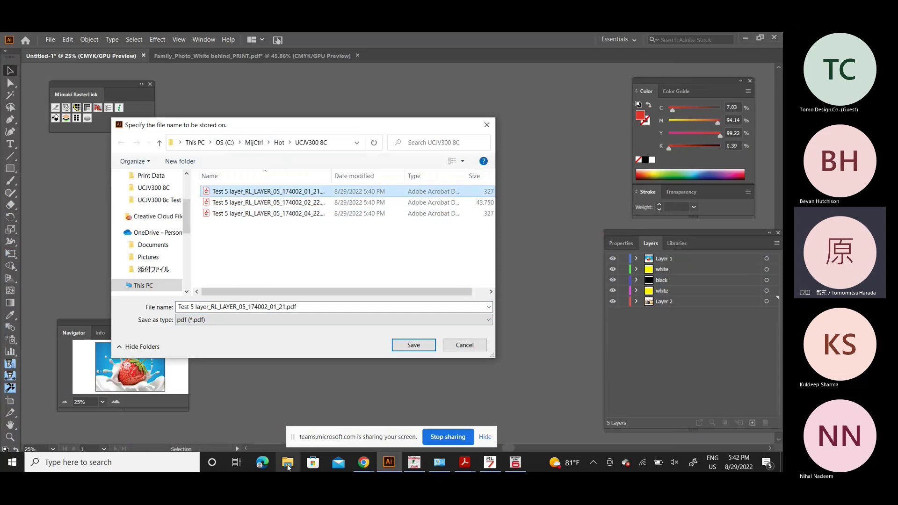
# Switch to File Explorer, place its window beside the save dialog and open the OS (C:) drive
pyautogui.click(288, 464)
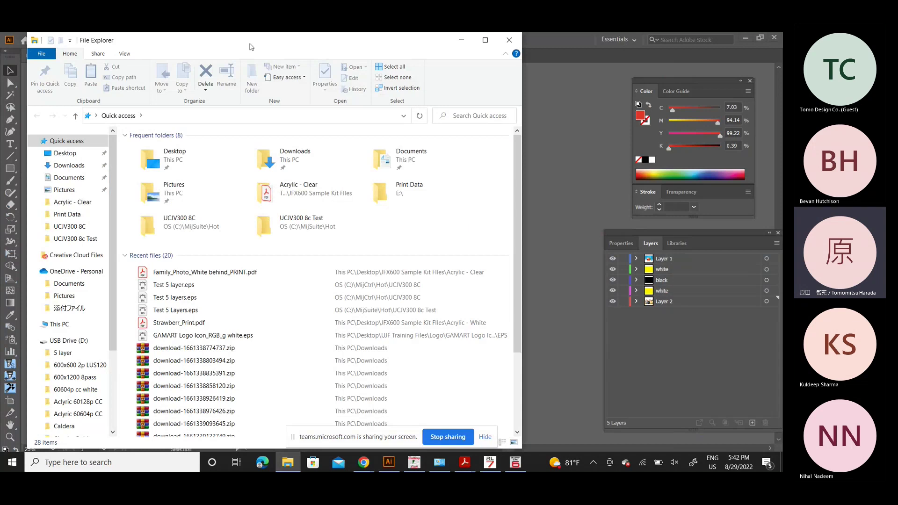
pyautogui.moveTo(251, 47); pyautogui.dragTo(570, 71)
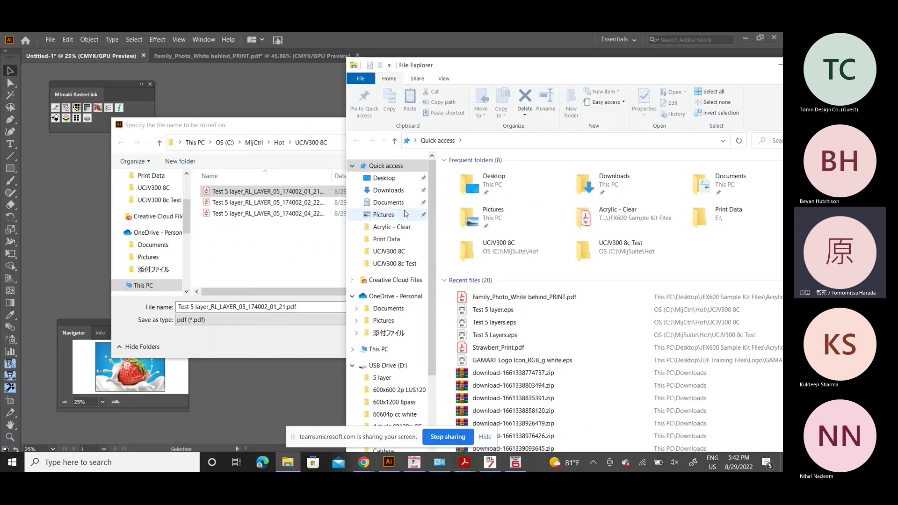
pyautogui.click(383, 179)
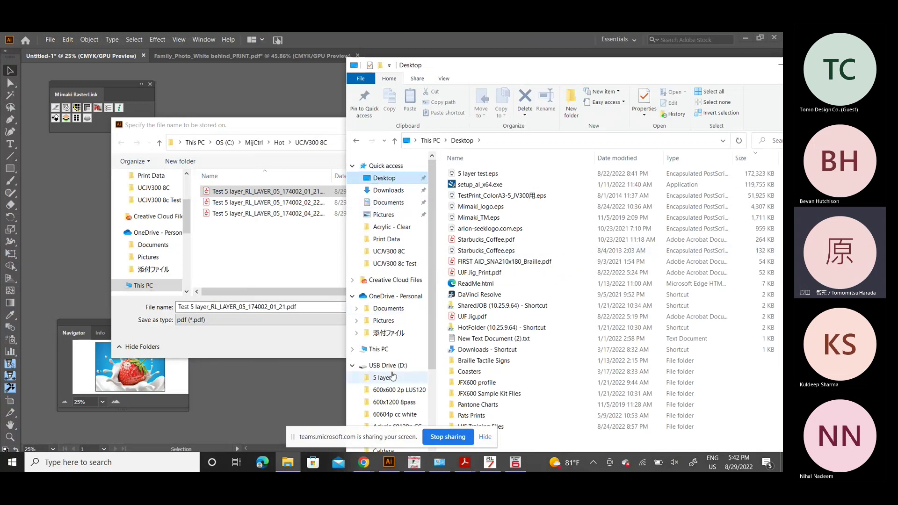
pyautogui.click(377, 350)
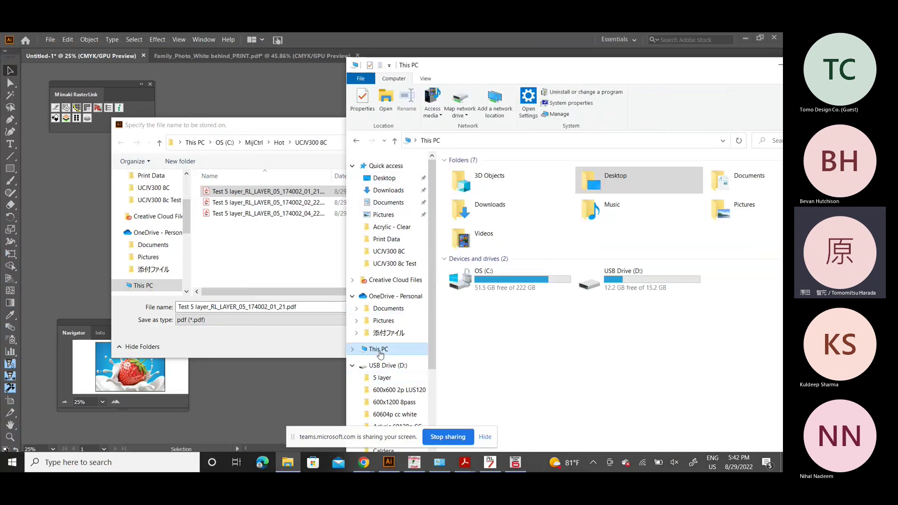
pyautogui.doubleClick(504, 283)
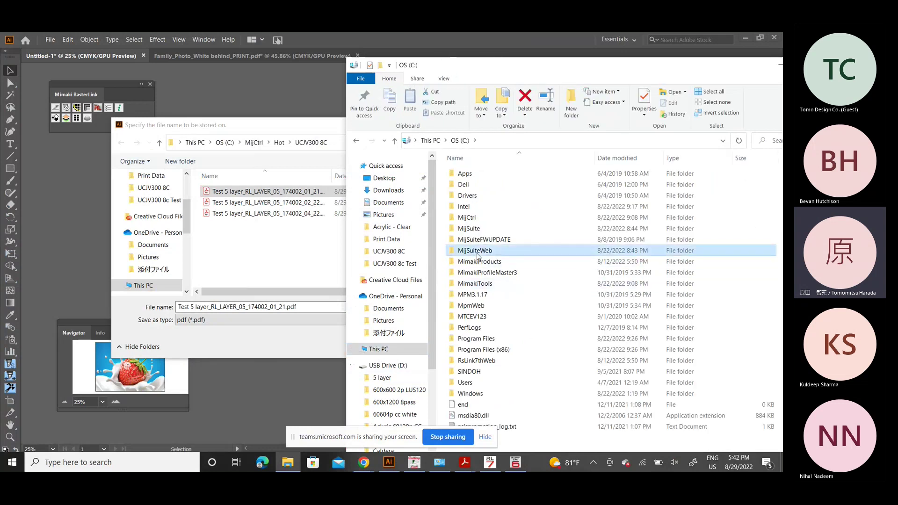
# Open the UCJV300 8C hot folder inside MijCtrl\Hot on the C: drive
pyautogui.click(469, 228)
pyautogui.press('Up')
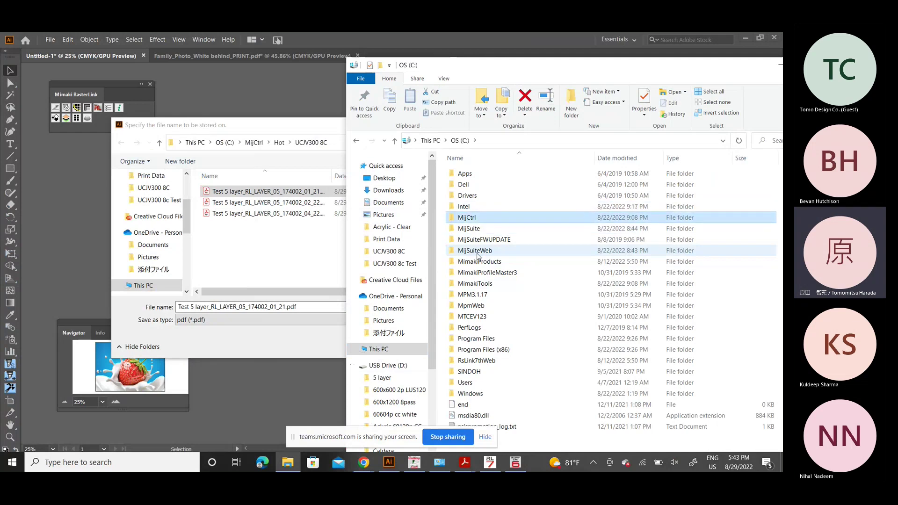
pyautogui.press('Return')
pyautogui.press('Down')
pyautogui.press('Down')
pyautogui.press('Down')
pyautogui.press('Down')
pyautogui.press('Down')
pyautogui.press('Down')
pyautogui.press('Down')
pyautogui.press('Down')
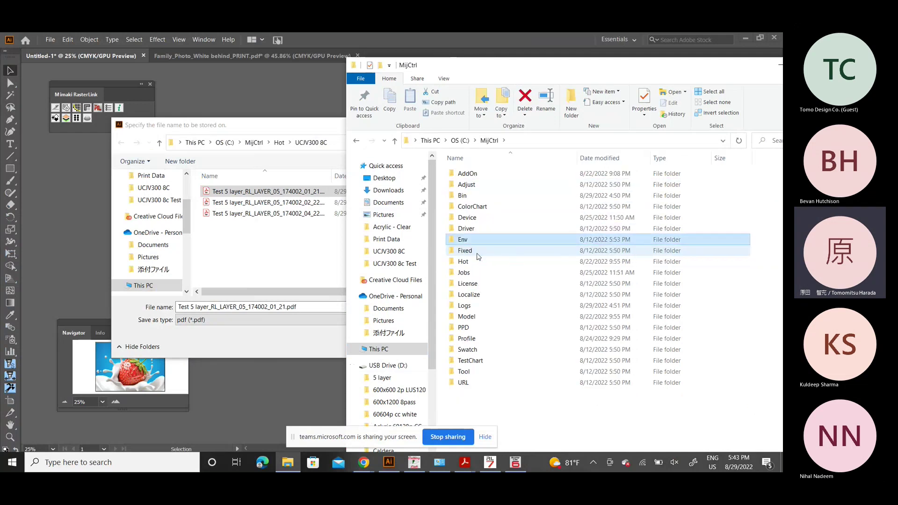
pyautogui.press('Return')
pyautogui.press('Down')
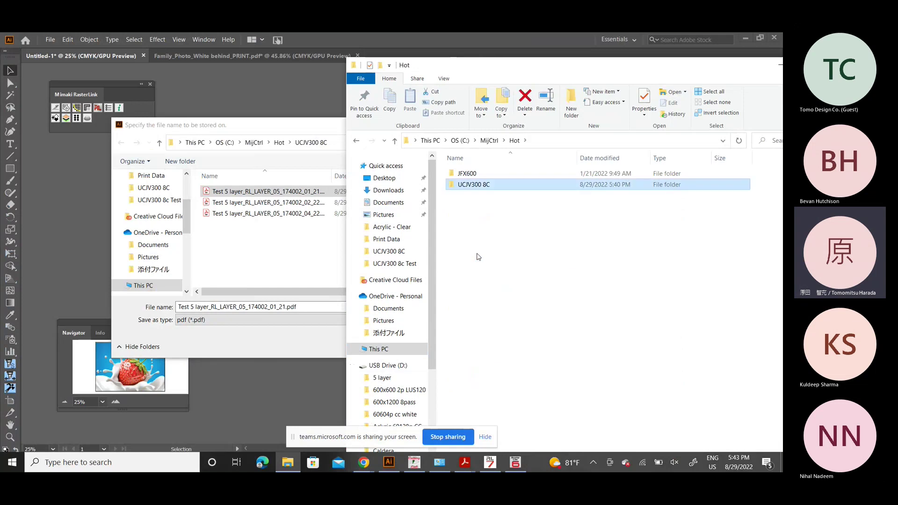
pyautogui.press('Return')
# Permanently delete all the Test 5 layer PDF files from the UCJV300 8C folder
pyautogui.press('Down')
pyautogui.press('Down')
pyautogui.hotkey('ctrl', 'a')
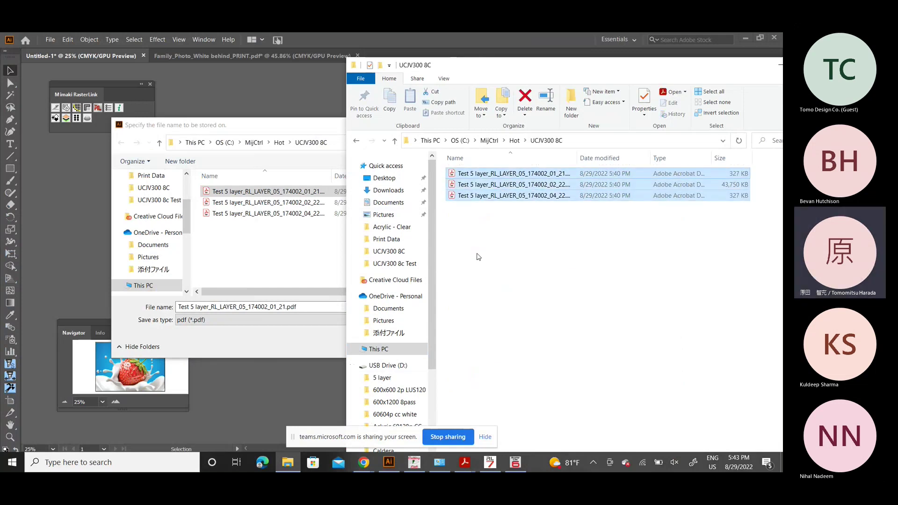
pyautogui.hotkey('shift', 'Delete')
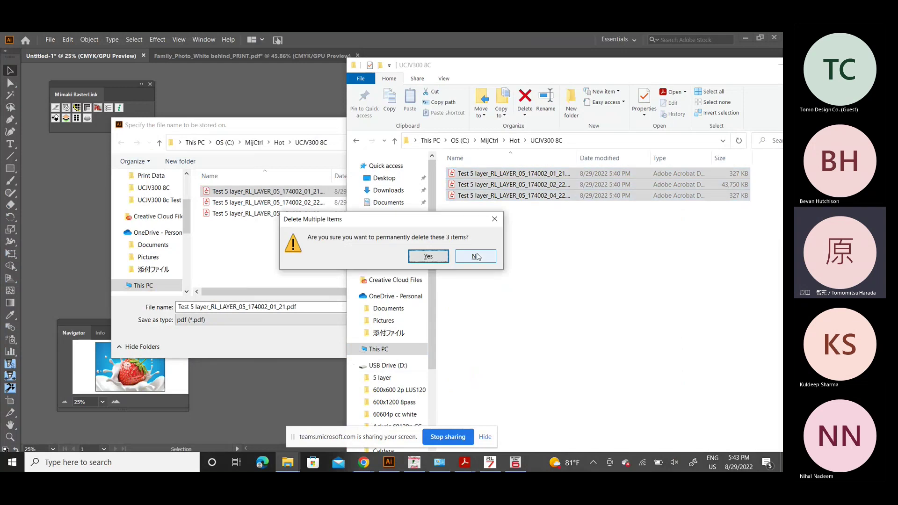
pyautogui.press('Return')
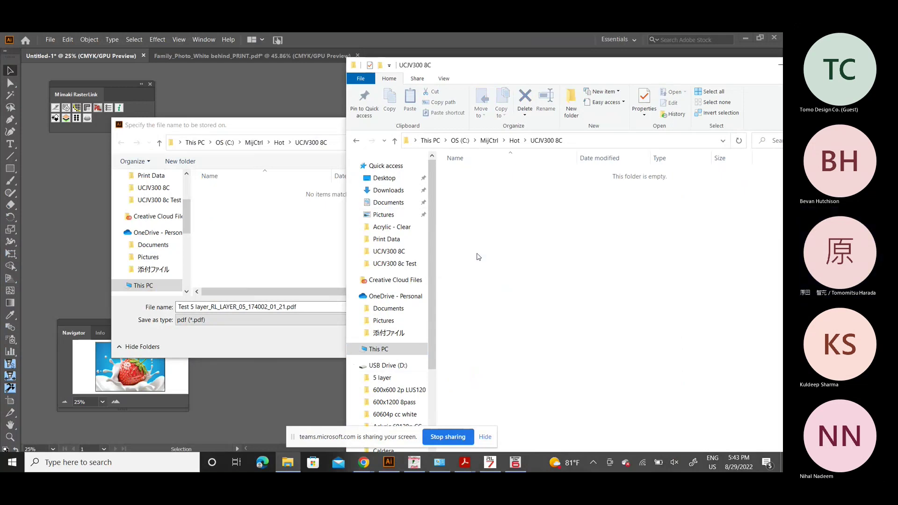
# Check the UCJV300 8C and UCJV300 8c Test hot folders inside MijSuite\Hot on the C: drive for leftover files
pyautogui.click(460, 141)
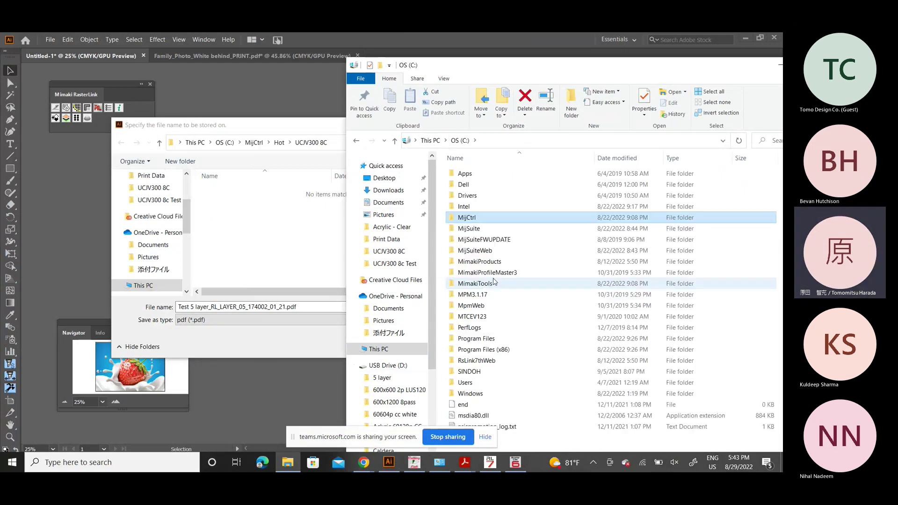
pyautogui.doubleClick(467, 229)
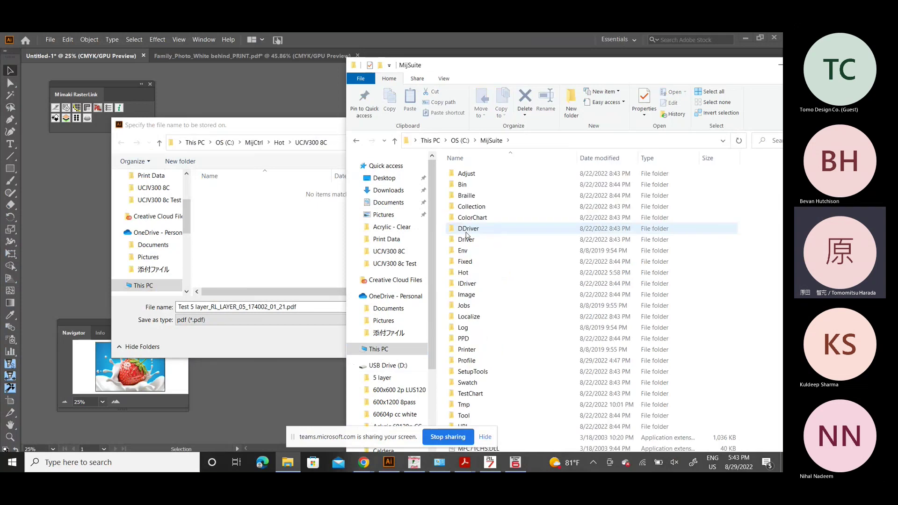
pyautogui.click(462, 274)
pyautogui.doubleClick(462, 273)
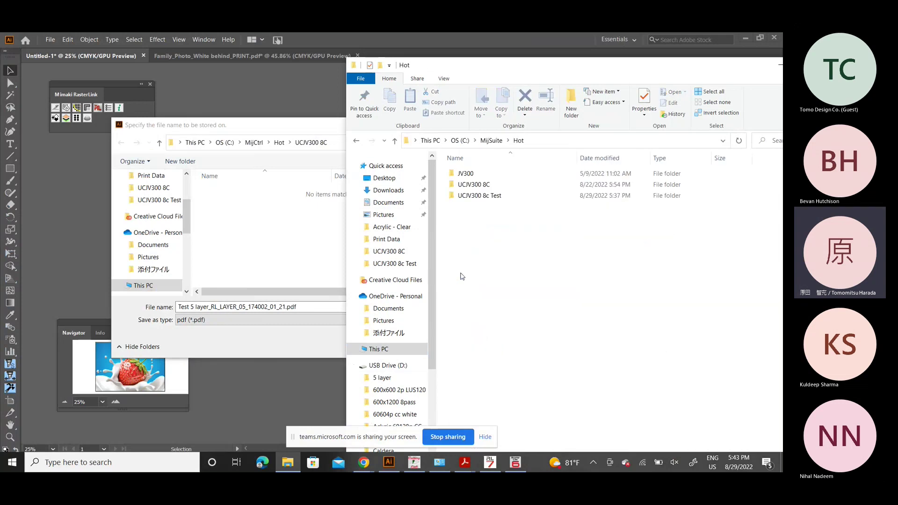
pyautogui.press('Up')
pyautogui.press('Up')
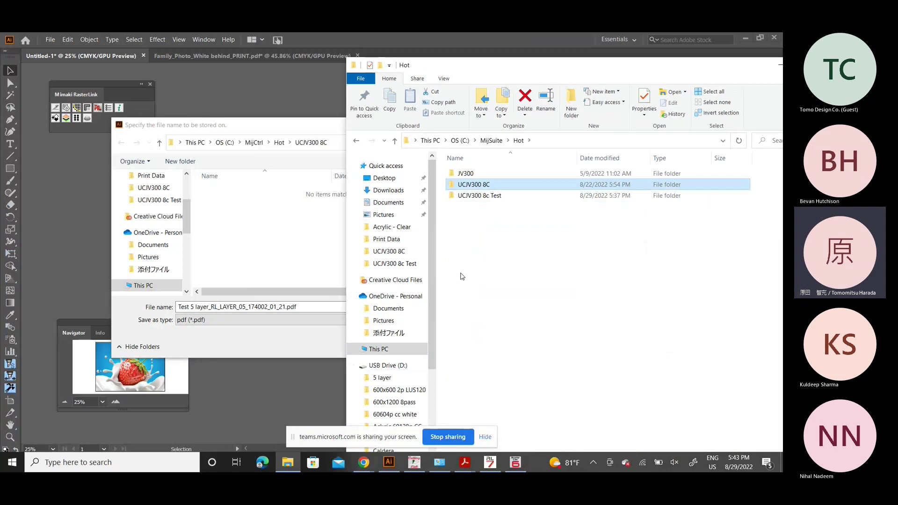
pyautogui.press('Return')
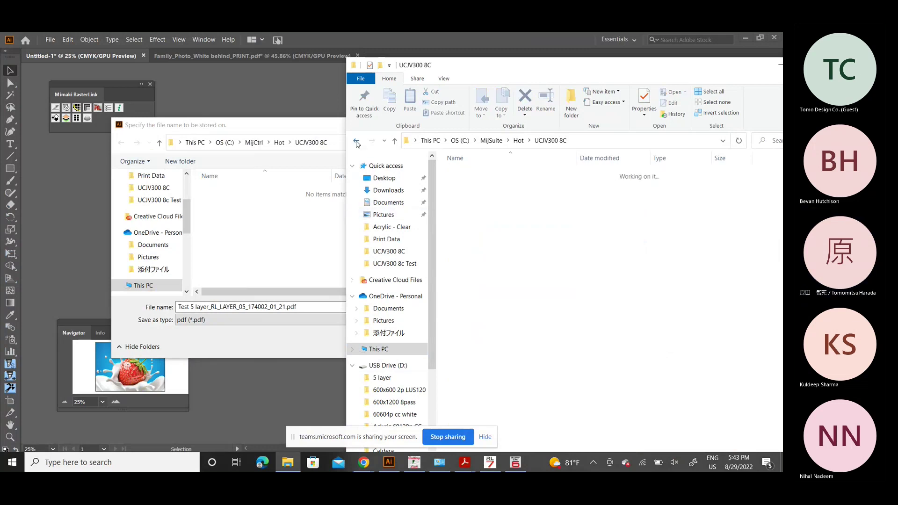
pyautogui.click(356, 143)
pyautogui.press('Down')
pyautogui.press('Return')
# Return to the save dialog and output the layers as PDF named 5 Layer Test, saving the printing area as artboard
pyautogui.click(271, 125)
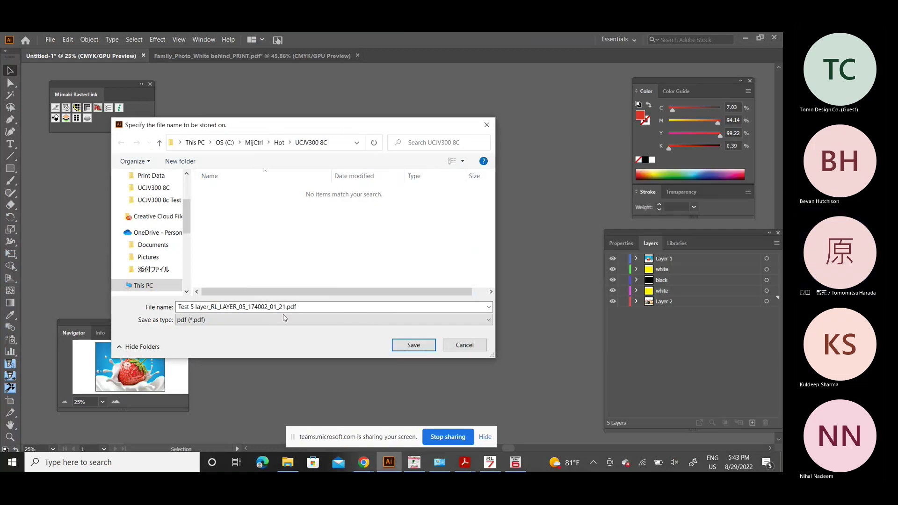
pyautogui.click(312, 307)
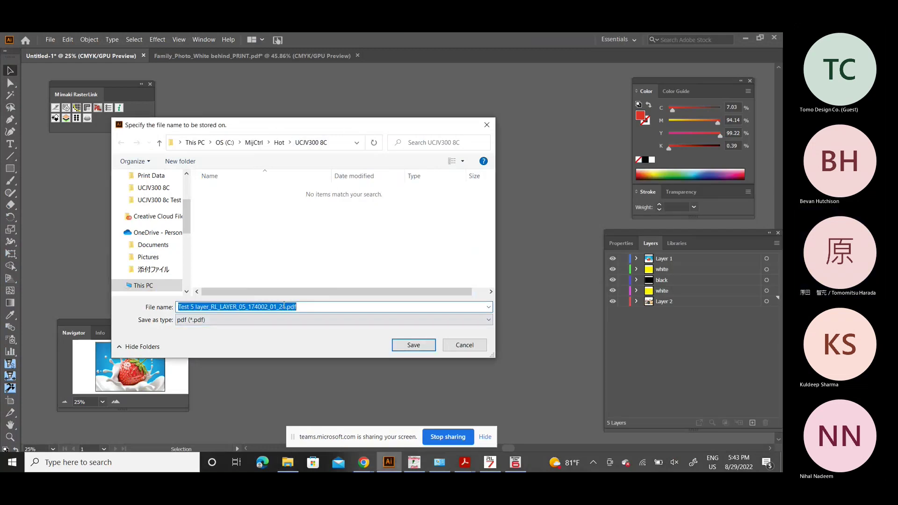
pyautogui.moveTo(282, 307); pyautogui.dragTo(177, 308)
pyautogui.press('Delete')
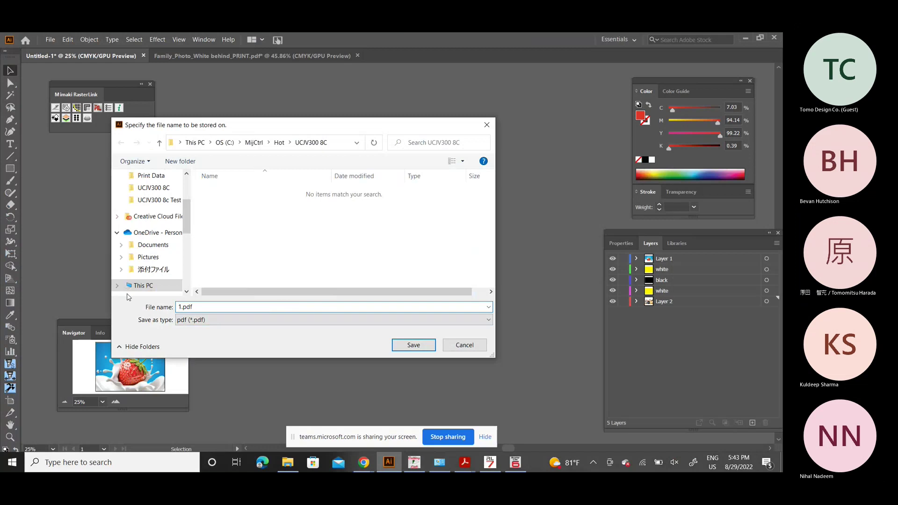
pyautogui.press('Delete')
pyautogui.write('5 Layer Test')
pyautogui.click(418, 346)
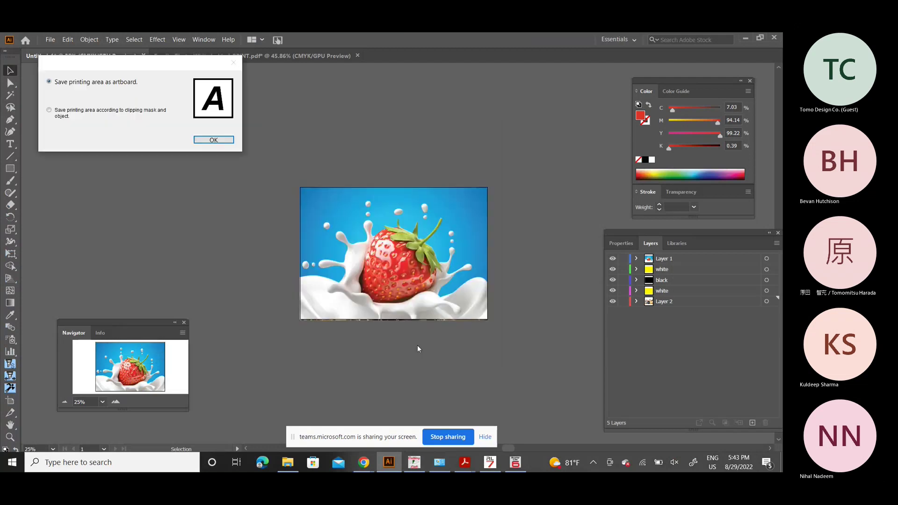
pyautogui.click(220, 140)
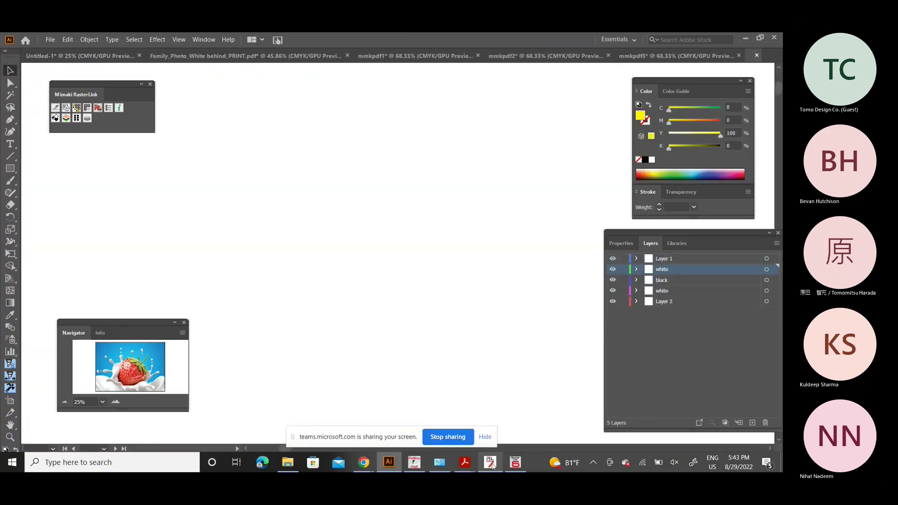
# Switch to MimakiRasterLink7, shrink the job list thumbnails and read the log for the newly output layer files
pyautogui.click(491, 464)
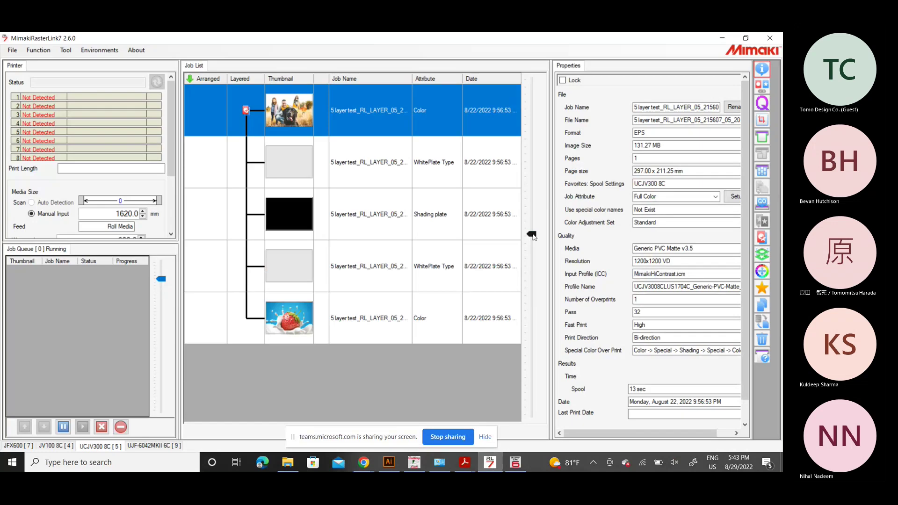
pyautogui.moveTo(531, 210); pyautogui.dragTo(532, 140)
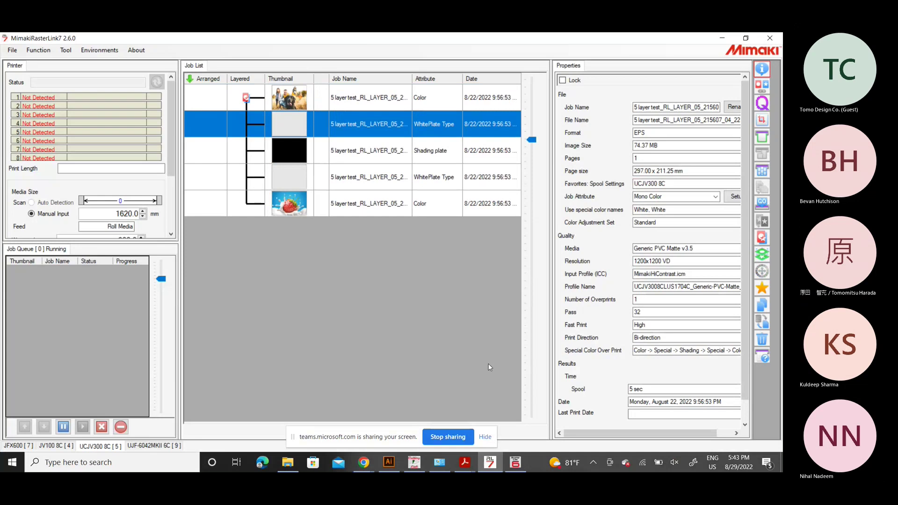
pyautogui.click(594, 464)
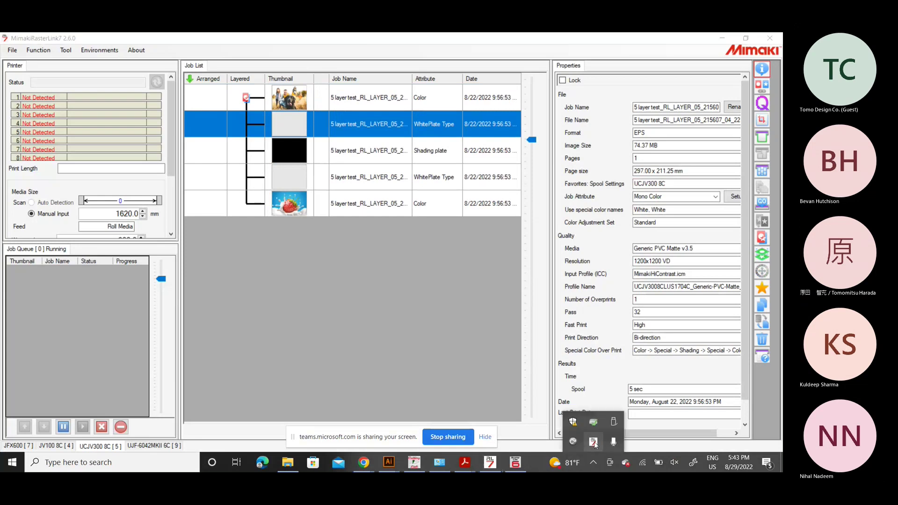
pyautogui.click(593, 441)
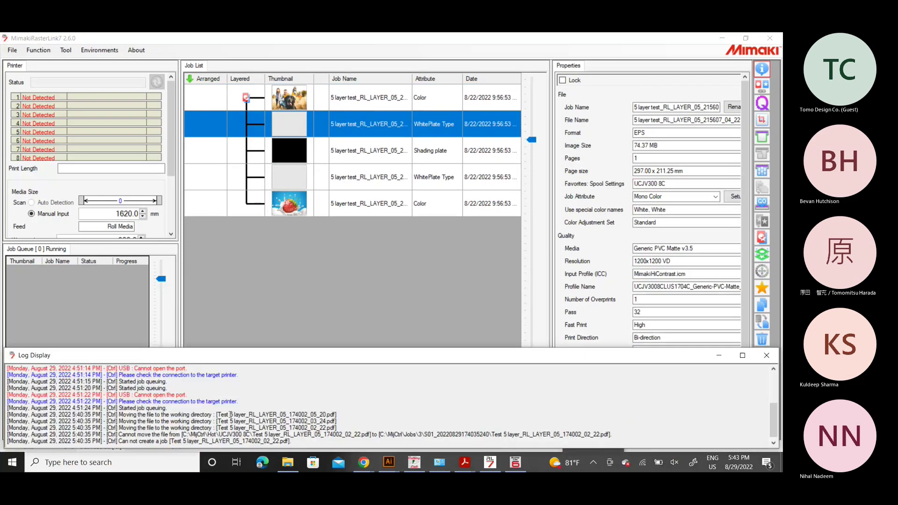
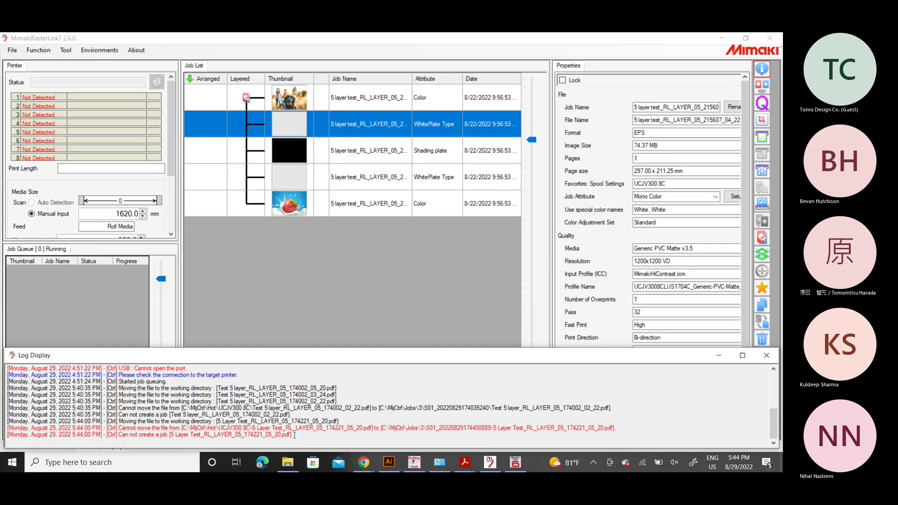
pyautogui.click(718, 357)
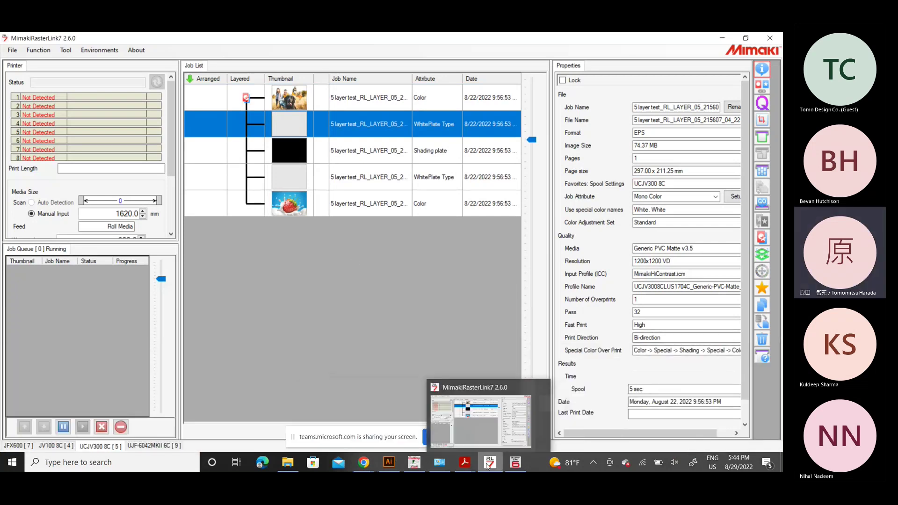
# Check the output progress in Illustrator and compare it with the UCJV300 8C job list in RasterLink7
pyautogui.click(388, 463)
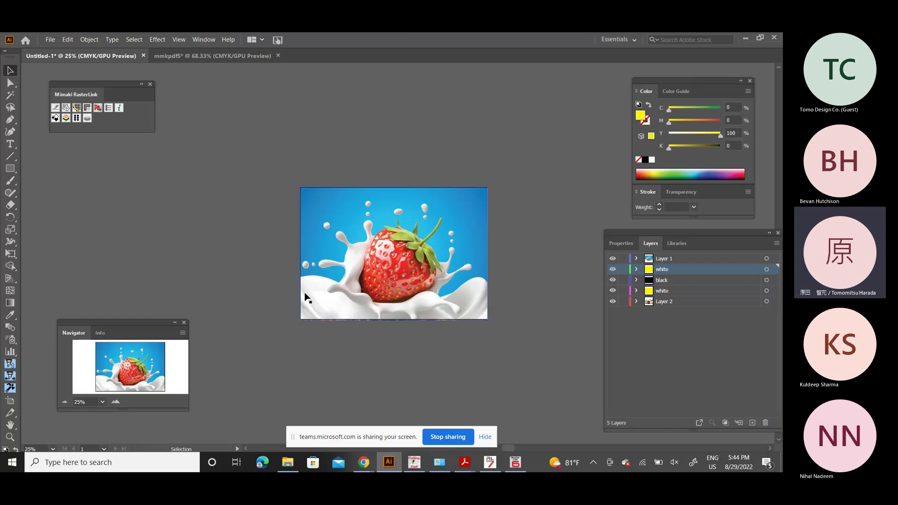
pyautogui.click(490, 463)
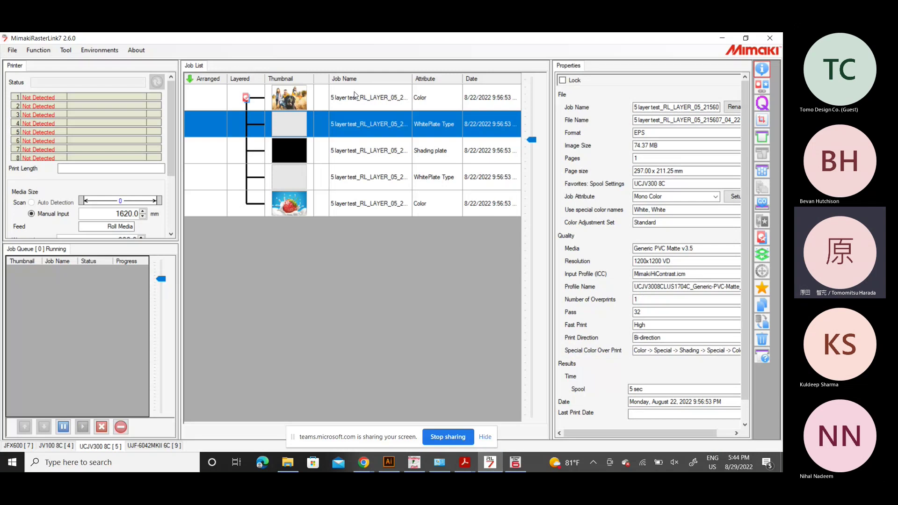
pyautogui.keyDown('ctrl'); pyautogui.click(353, 96); pyautogui.keyUp('ctrl')
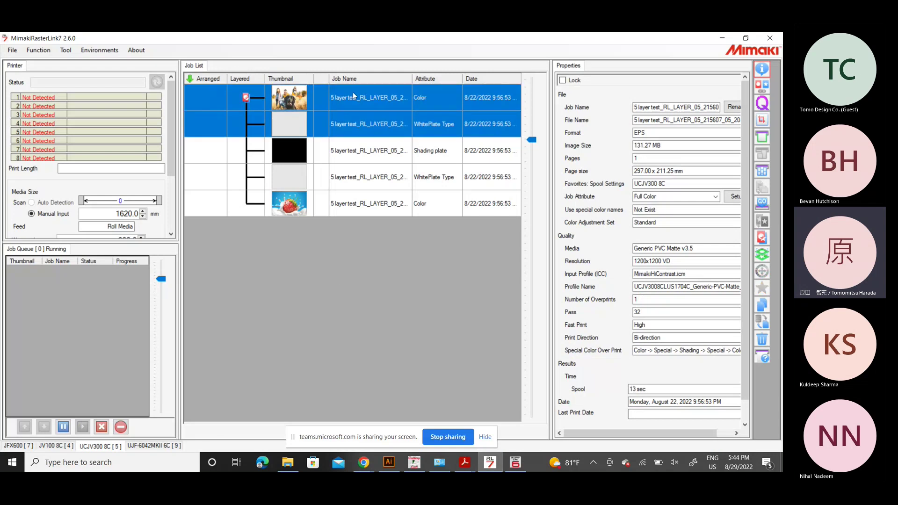
pyautogui.click(716, 38)
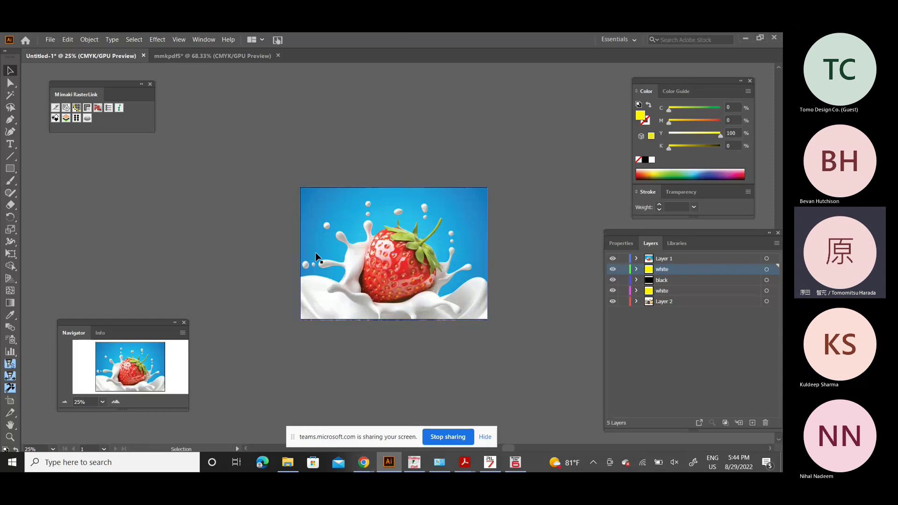
# Close the leftover mmkpdf5 document in Illustrator without saving it
pyautogui.click(223, 54)
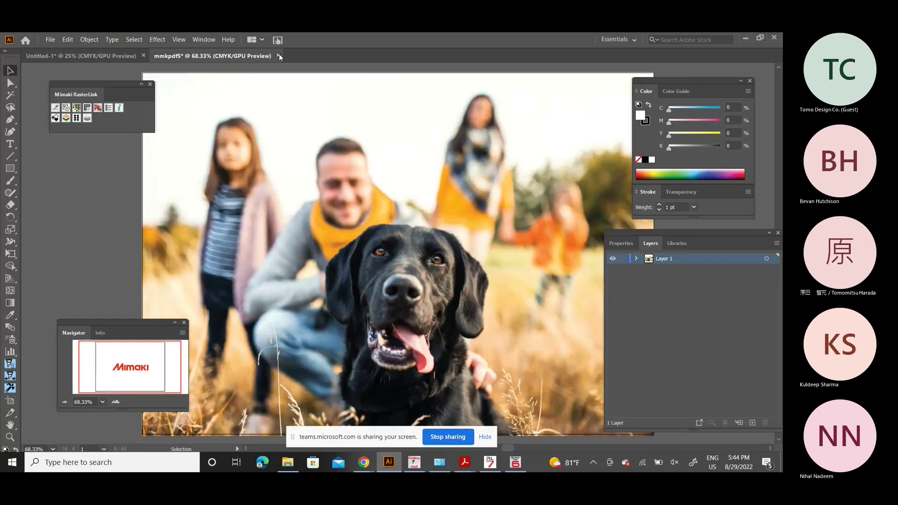
pyautogui.click(279, 56)
pyautogui.click(443, 263)
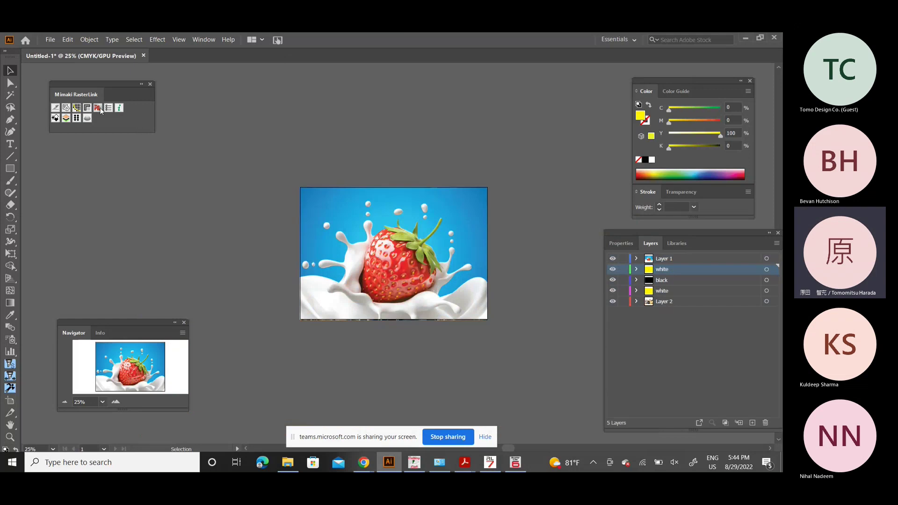
# Start the Multilayer Printing output of the five-layer artwork again and choose the Downloads folder as its destination
pyautogui.click(65, 118)
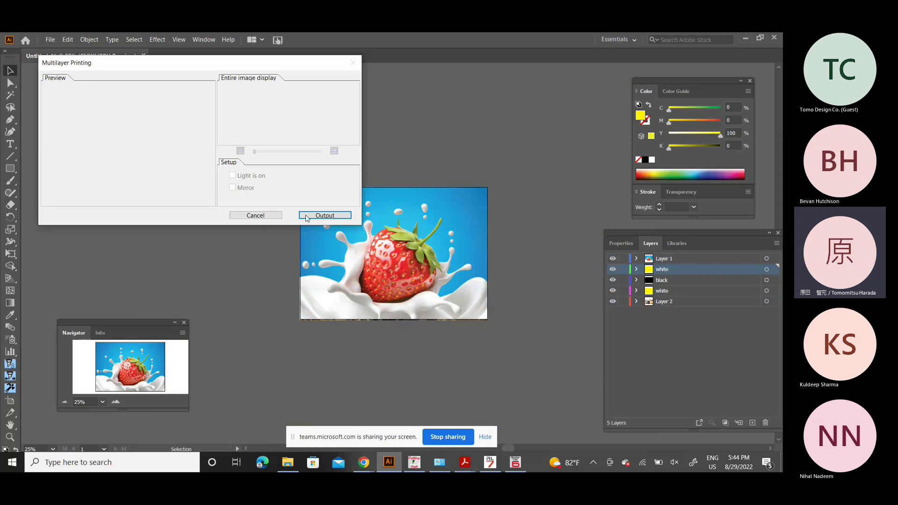
pyautogui.click(324, 215)
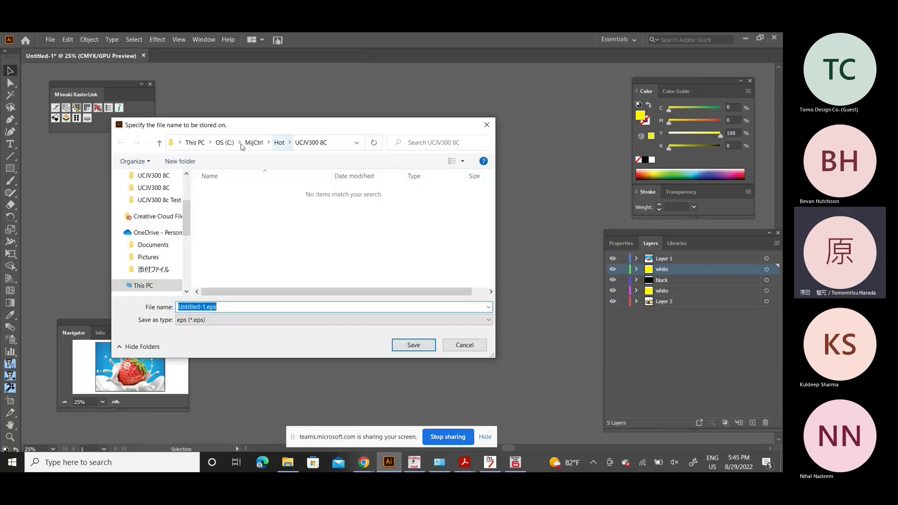
pyautogui.click(201, 146)
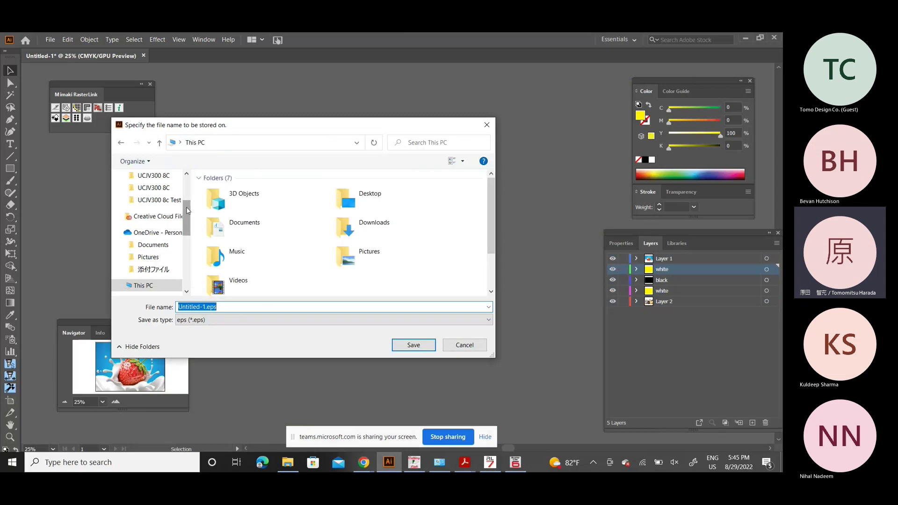
pyautogui.scroll(3, 150, 211)
pyautogui.click(150, 211)
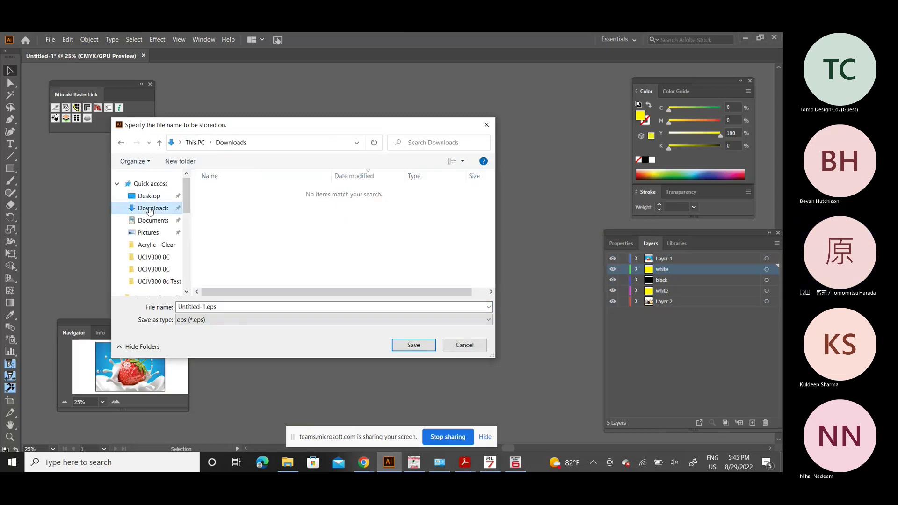
# Name the multilayer output file 5 Layer Test
pyautogui.doubleClick(221, 307)
pyautogui.click(221, 307)
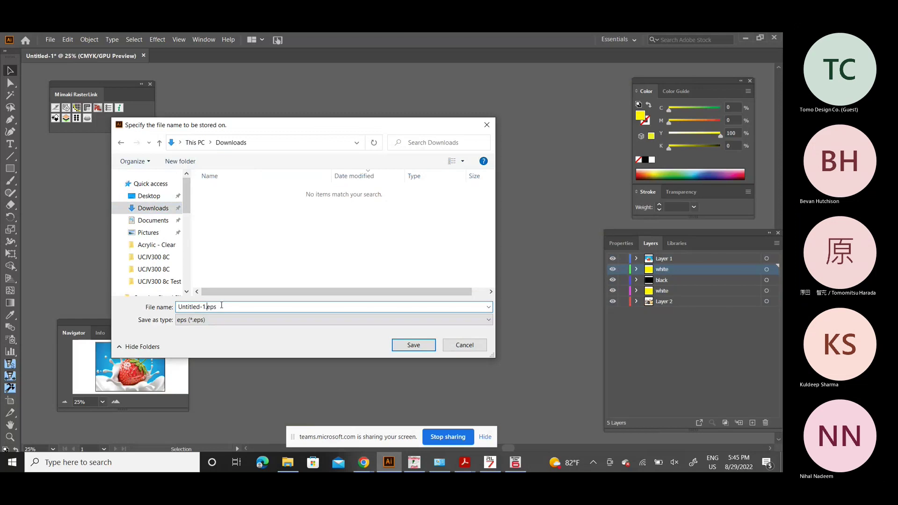
pyautogui.press('Left')
pyautogui.press('Left')
pyautogui.press('Left')
pyautogui.press('BackSpace')
pyautogui.press('BackSpace')
pyautogui.press('BackSpace')
pyautogui.press('BackSpace')
pyautogui.press('BackSpace')
pyautogui.press('BackSpace')
pyautogui.press('BackSpace')
pyautogui.press('BackSpace')
pyautogui.press('BackSpace')
pyautogui.press('BackSpace')
pyautogui.press('BackSpace')
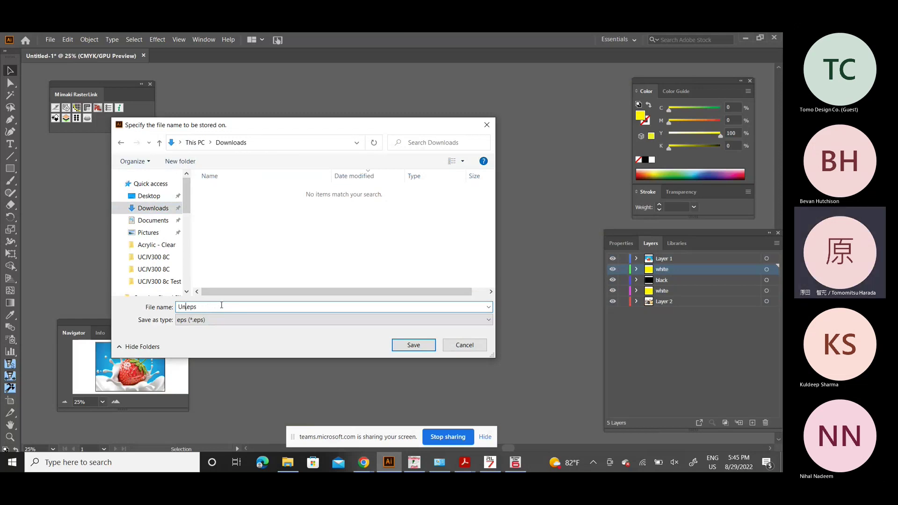
pyautogui.write('5 Layer Test.')
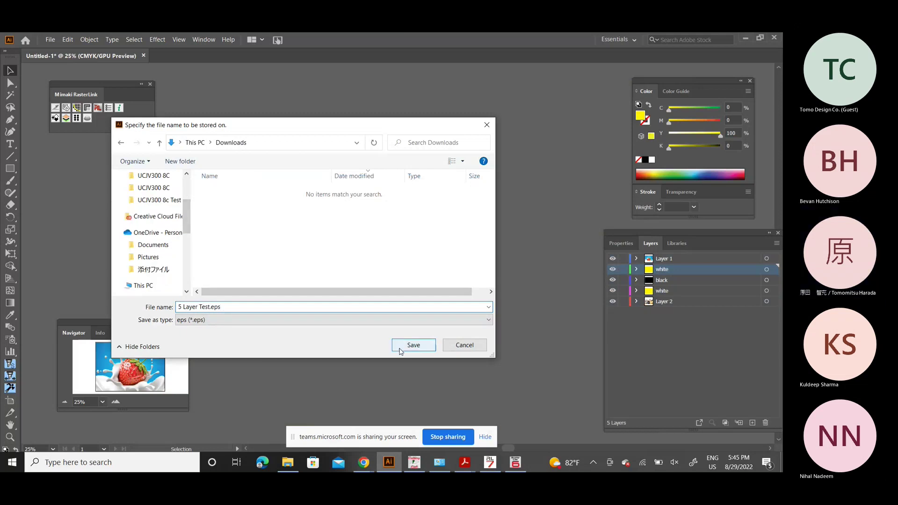
# Set the output file type to PDF and save the layers with the printing area as artboard
pyautogui.click(395, 321)
pyautogui.click(378, 337)
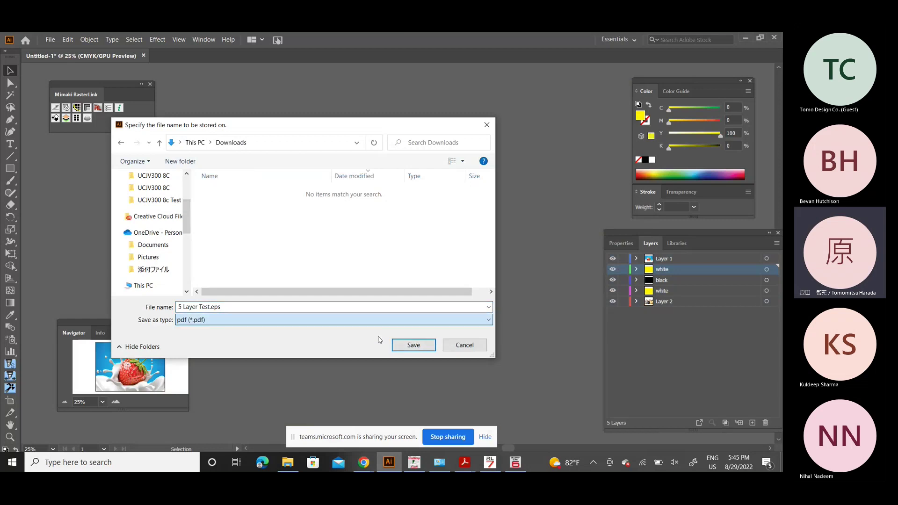
pyautogui.click(413, 345)
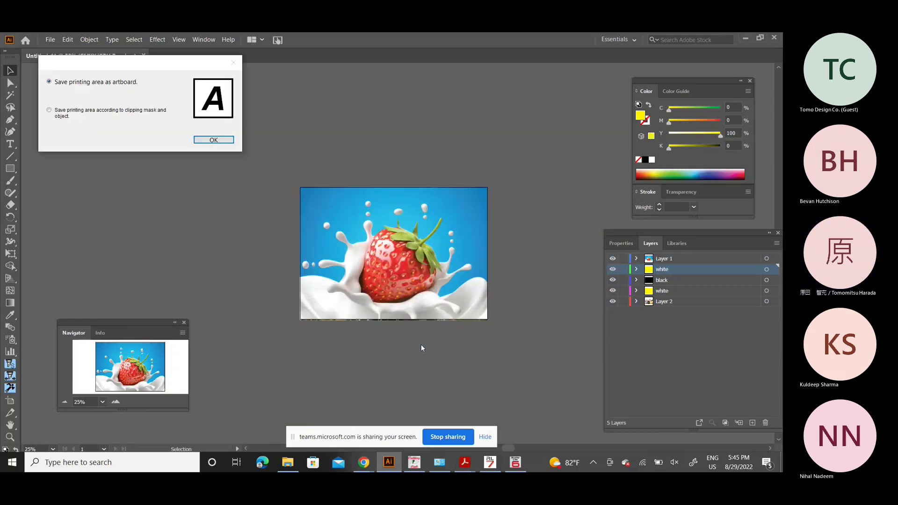
pyautogui.click(212, 139)
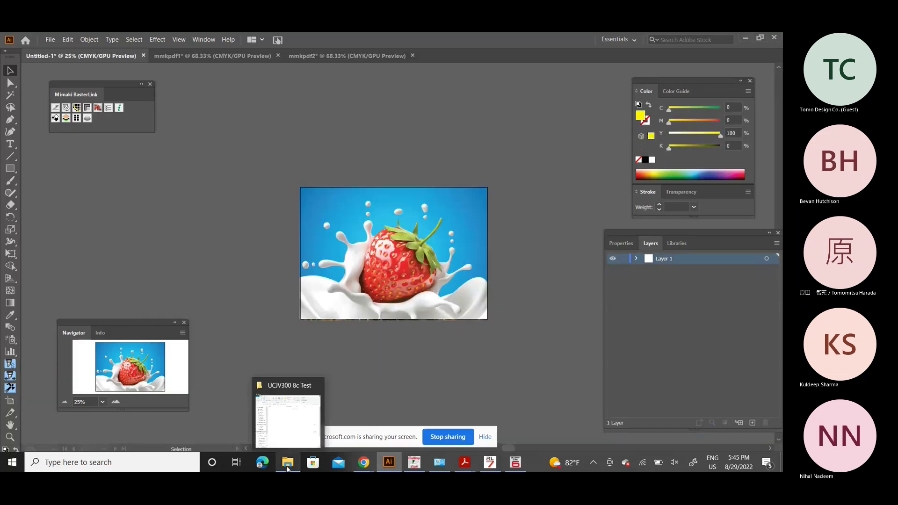
# Switch to File Explorer and open the Downloads folder to view the output layer PDFs
pyautogui.click(287, 469)
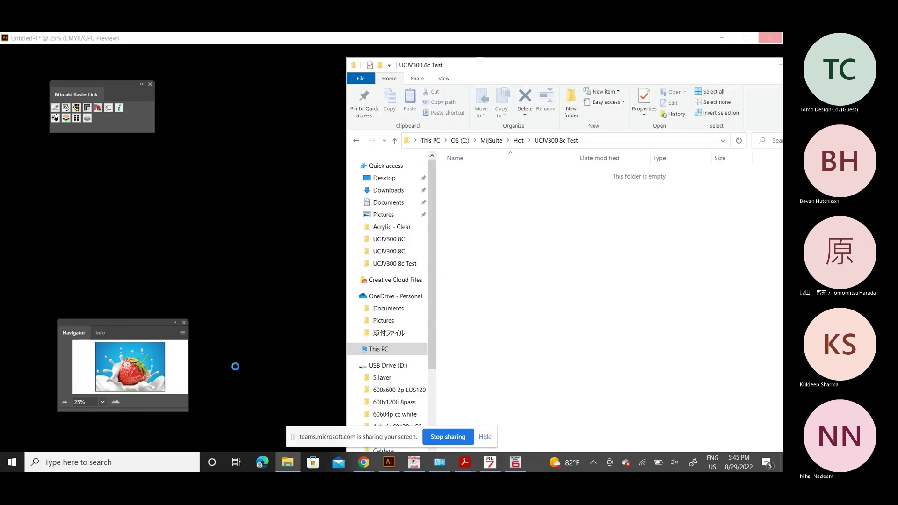
pyautogui.moveTo(283, 468)
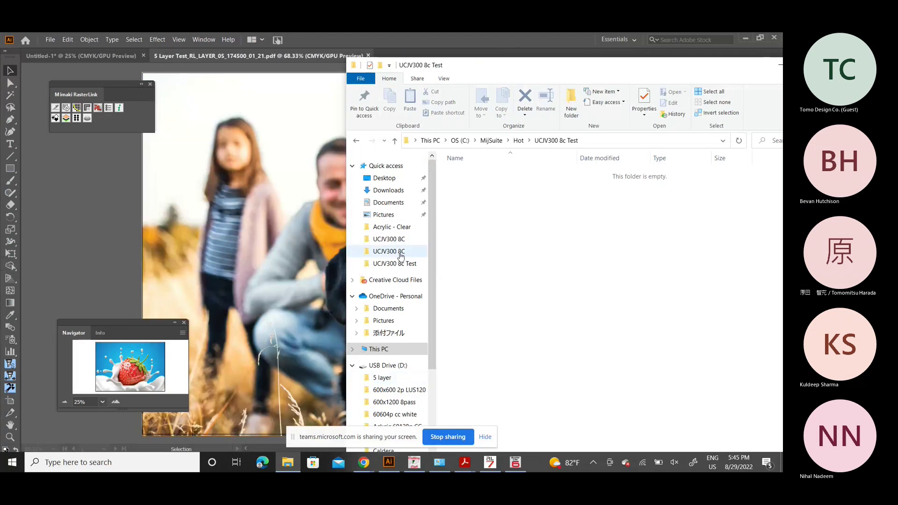
pyautogui.click(388, 191)
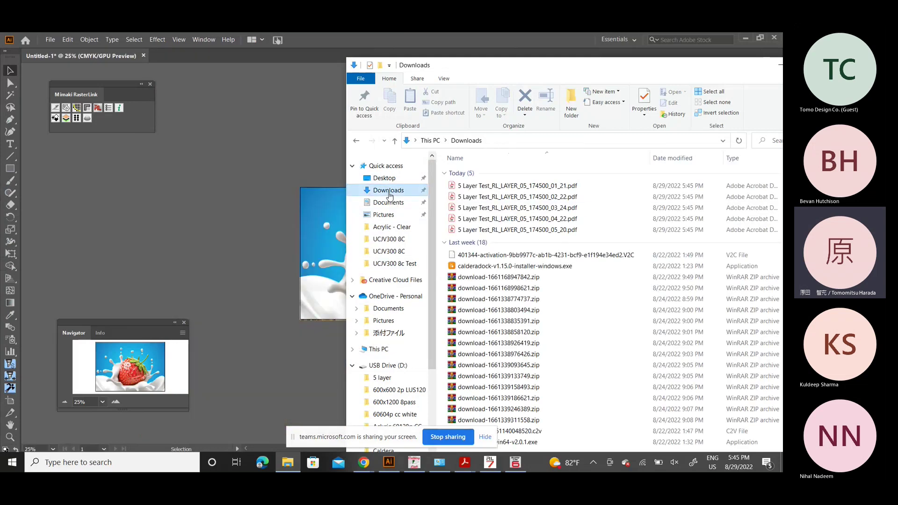
# Go through the five 5 Layer Test PDFs in the Downloads folder from the first layer to the fifth and back
pyautogui.click(487, 187)
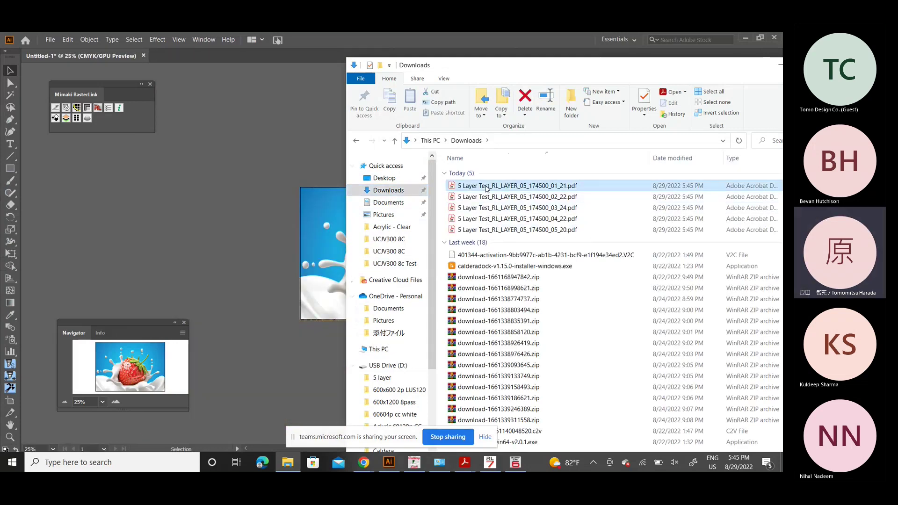
pyautogui.press('Down')
pyautogui.press('Down')
pyautogui.press('Down')
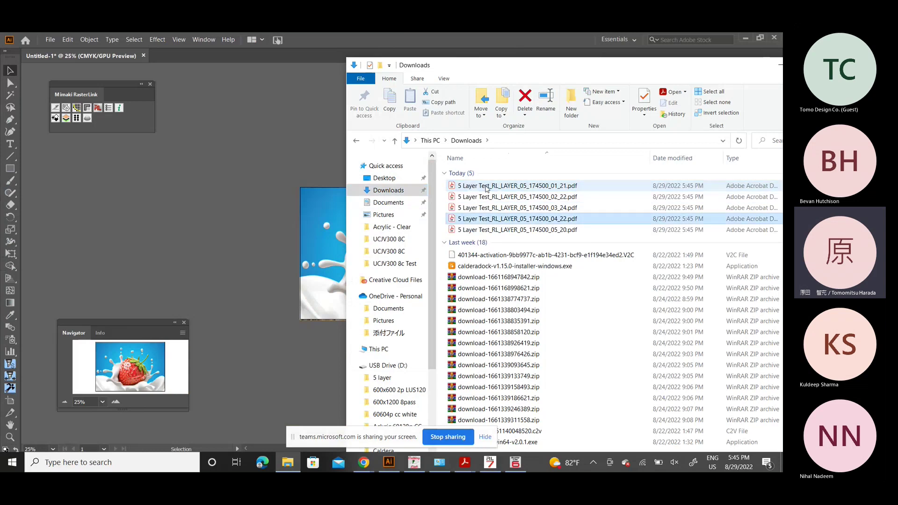
pyautogui.press('Down')
pyautogui.press('Up')
pyautogui.press('Up')
pyautogui.press('Up')
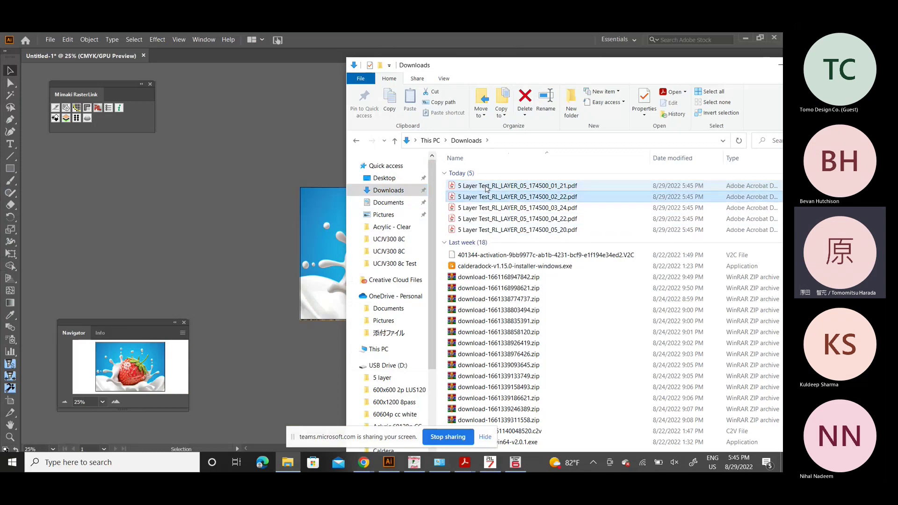
pyautogui.press('Up')
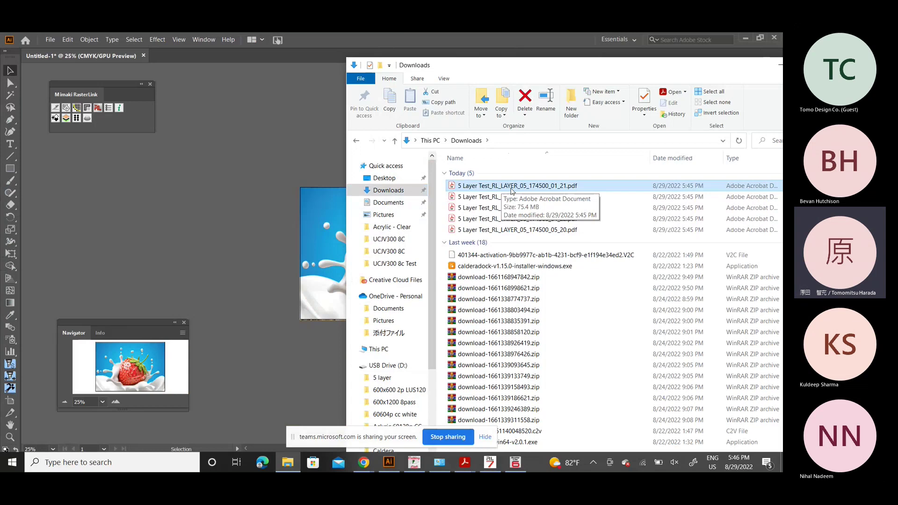
# Compare the layer numbers and attribute codes at the end of the five output PDFs' file names
pyautogui.click(535, 197)
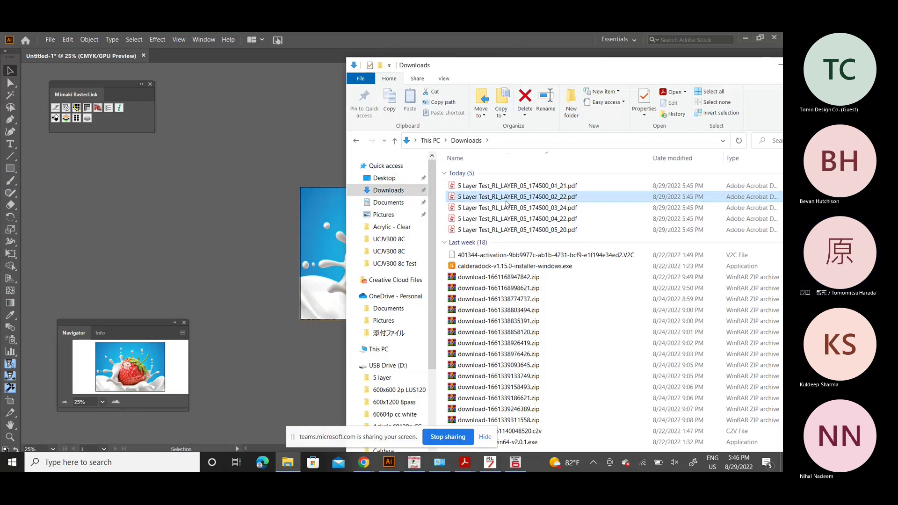
pyautogui.click(544, 186)
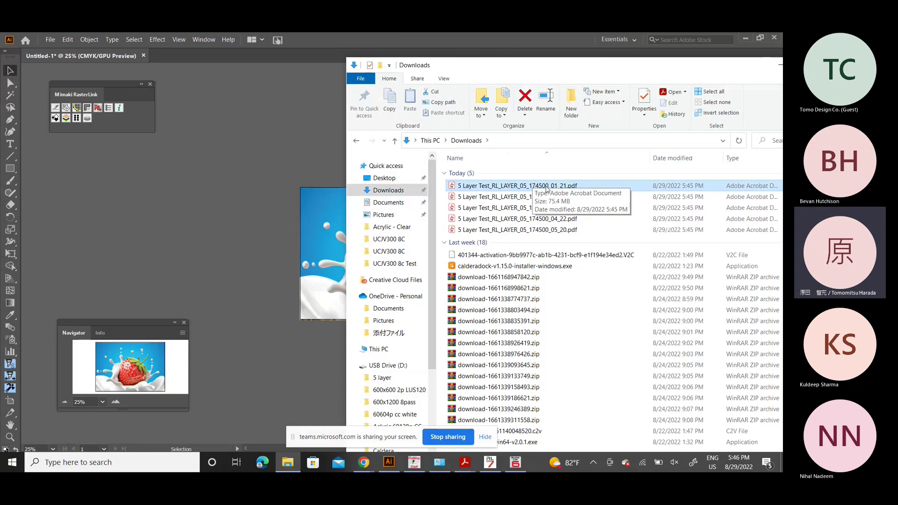
pyautogui.press('Down')
pyautogui.press('Down')
pyautogui.press('Down')
pyautogui.press('Down')
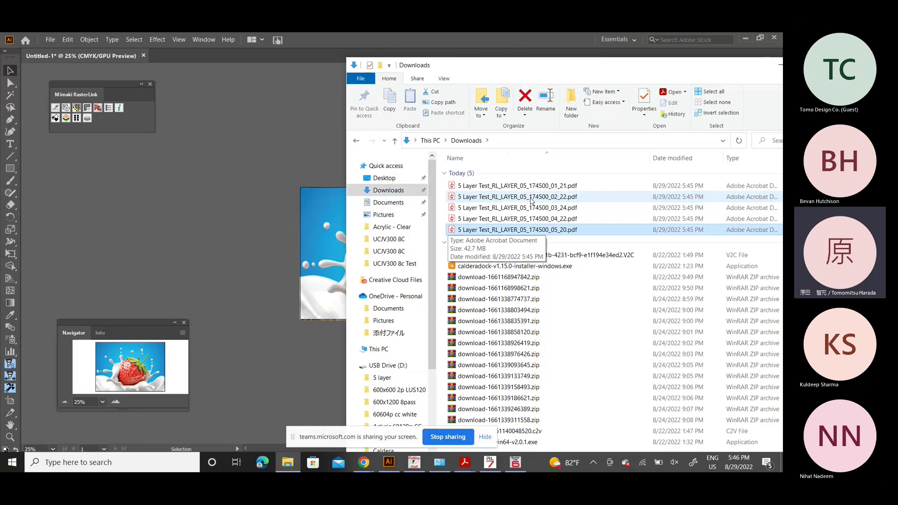
pyautogui.click(557, 189)
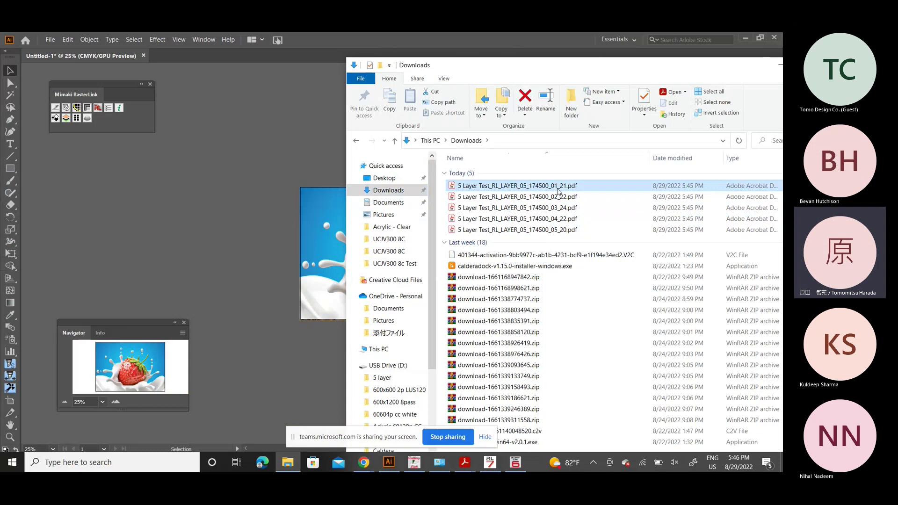
pyautogui.click(555, 207)
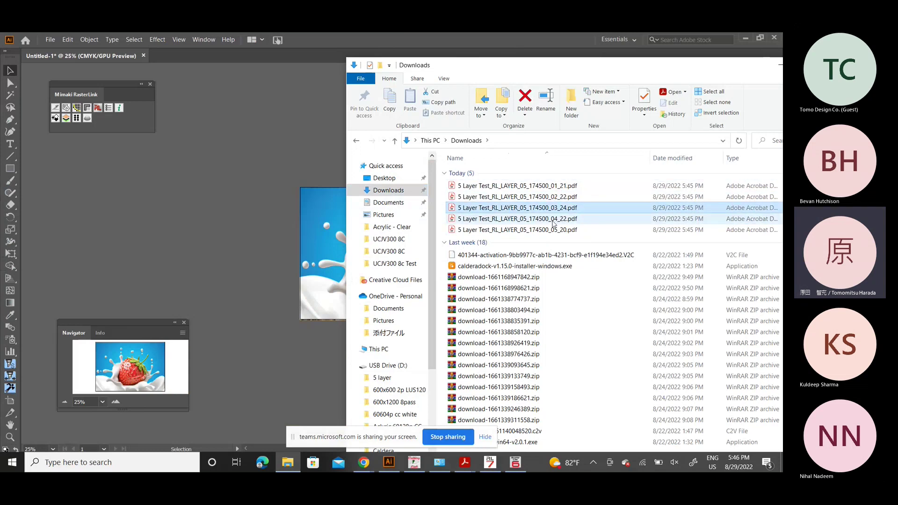
pyautogui.click(553, 219)
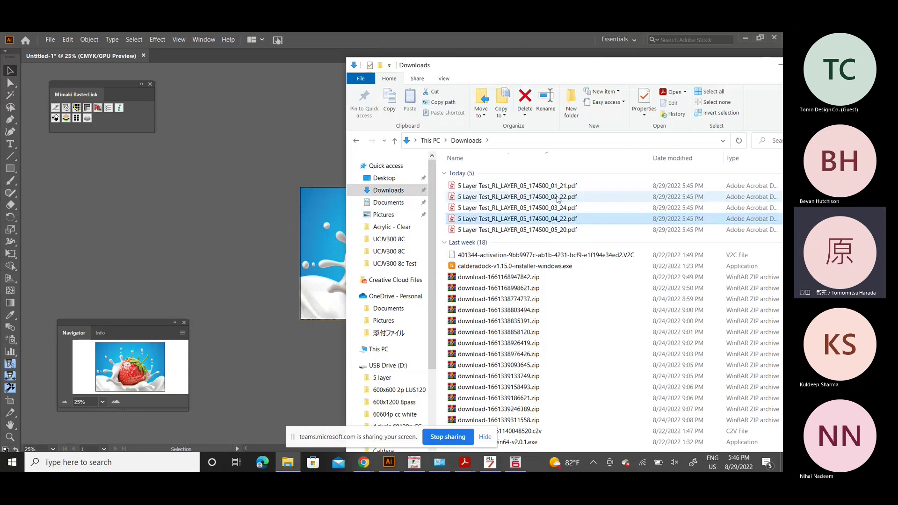
pyautogui.click(549, 232)
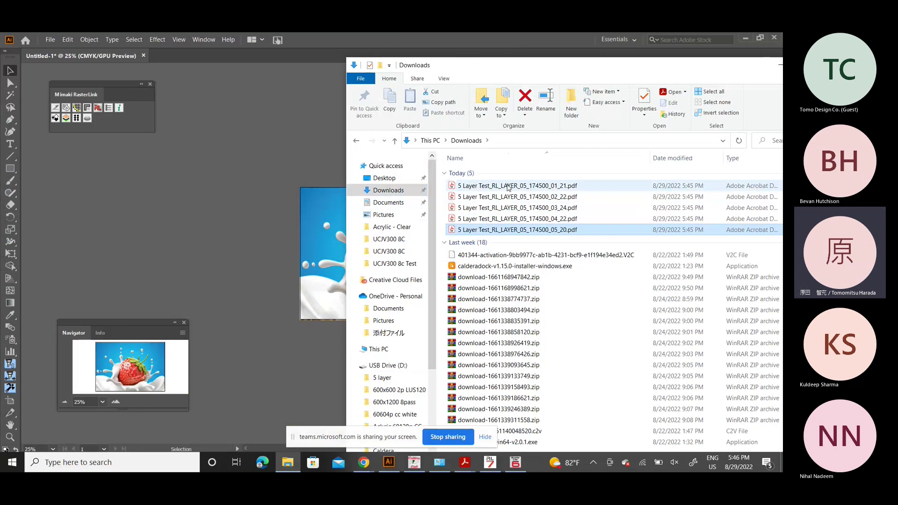
# View the first layer's PDF, 5 Layer Test_RL_LAYER_05_174500_01_21.pdf, in Acrobat, close it and return to the Downloads folder
pyautogui.doubleClick(509, 186)
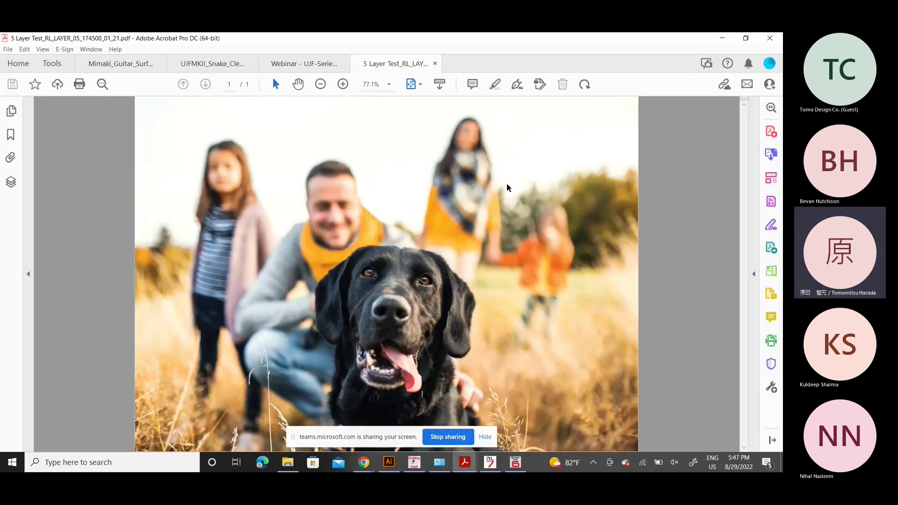
pyautogui.click(434, 63)
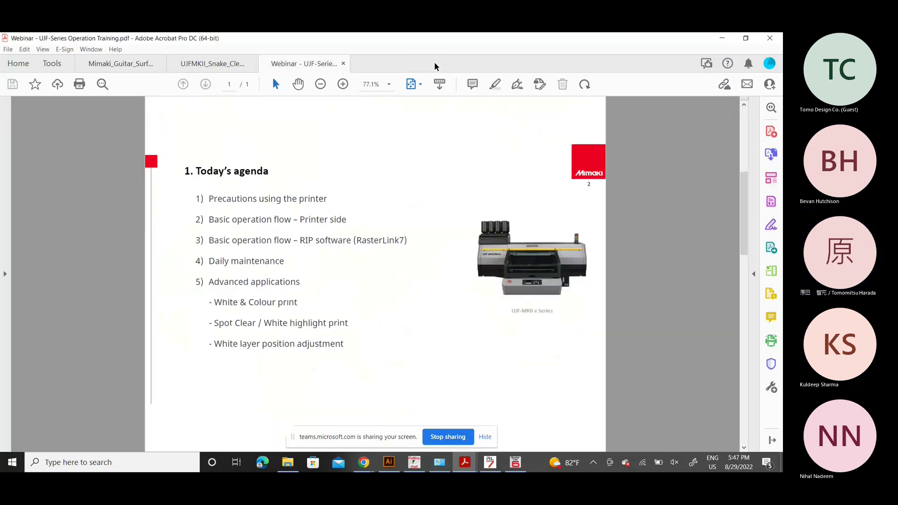
pyautogui.click(722, 38)
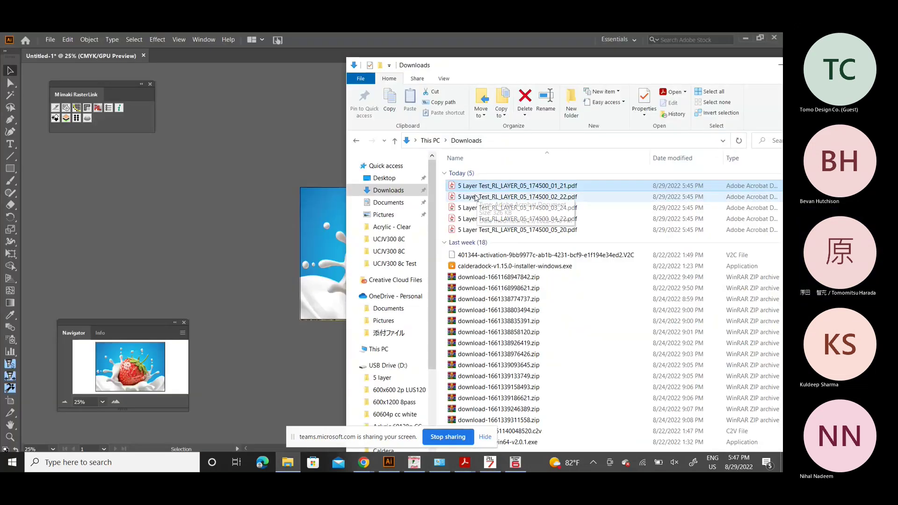
# View the second layer's PDF, 5 Layer Test_RL_LAYER_05_174500_02_22.pdf, close it and return to the Downloads folder
pyautogui.click(476, 197)
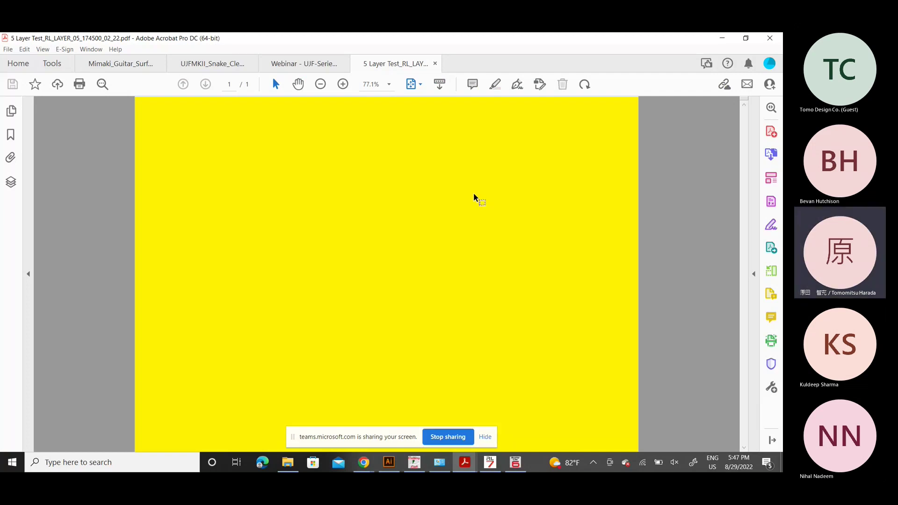
pyautogui.click(435, 63)
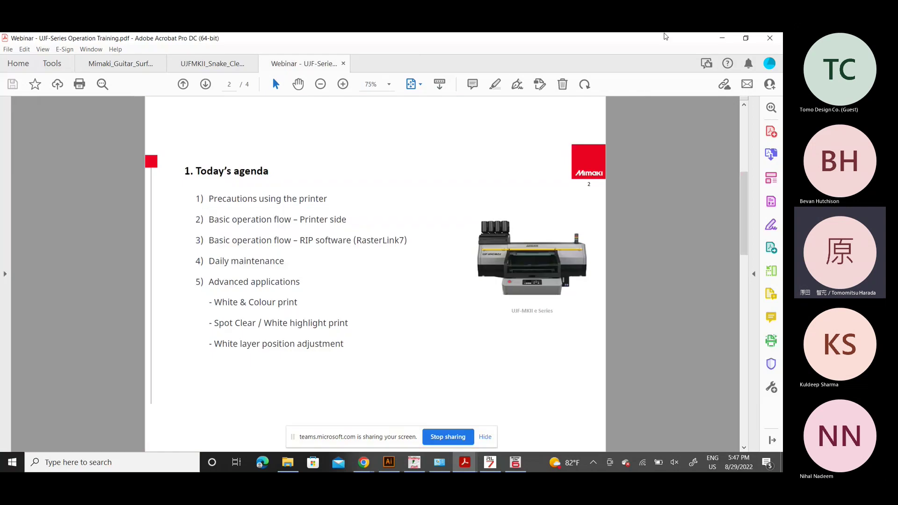
pyautogui.click(722, 38)
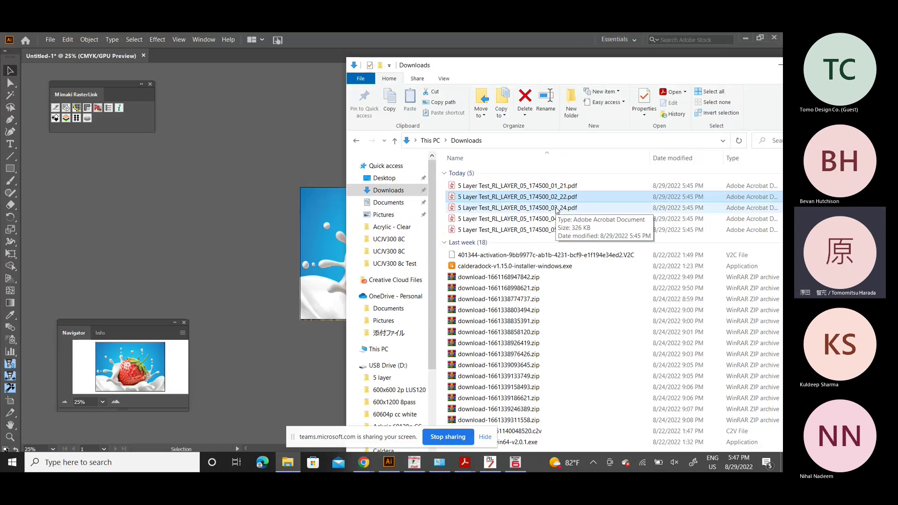
# View the third layer's PDF, 5 Layer Test_RL_LAYER_05_174500_03_24.pdf, close it and return to the Downloads folder
pyautogui.click(524, 207)
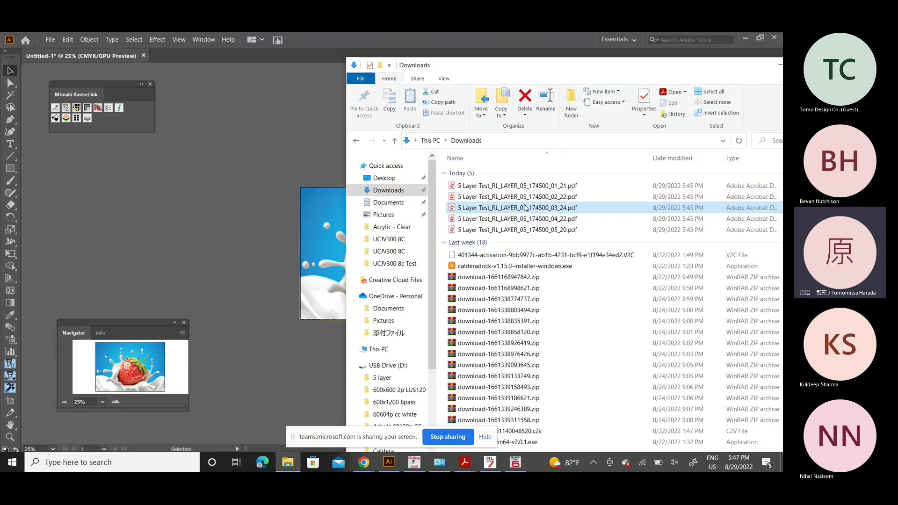
pyautogui.doubleClick(524, 207)
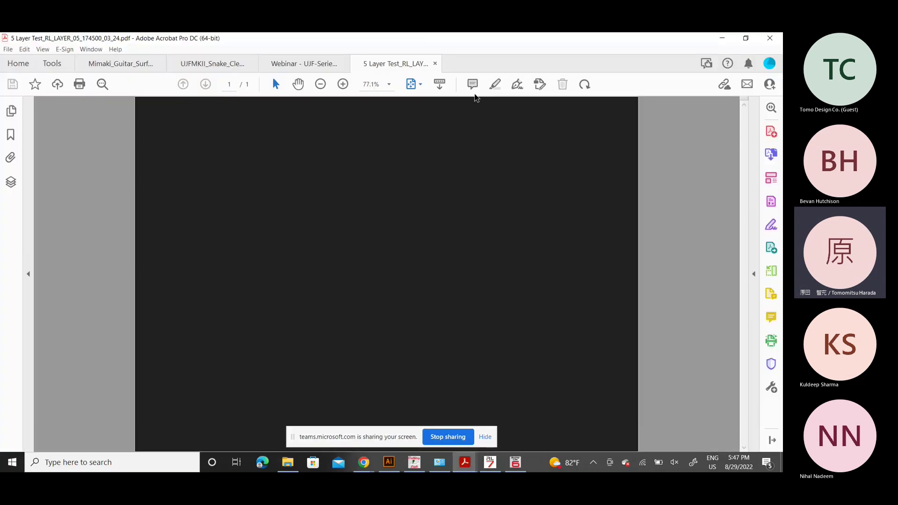
pyautogui.click(434, 63)
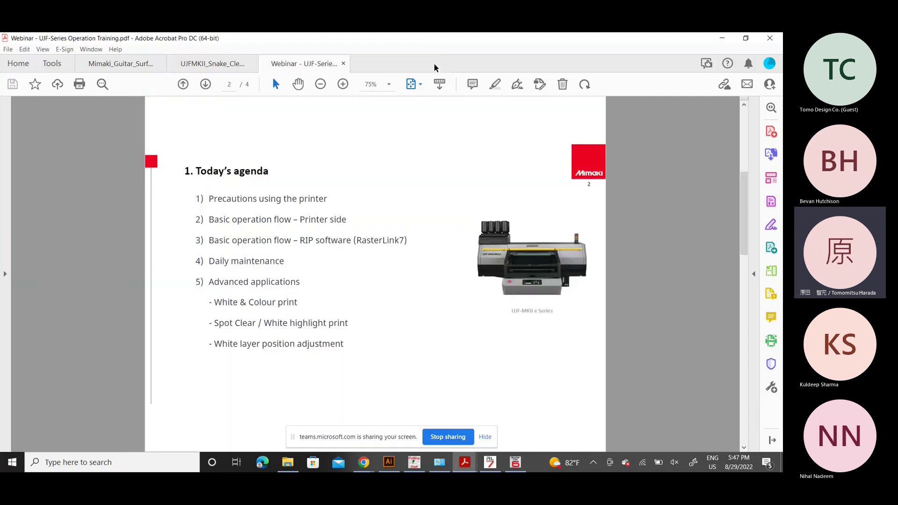
pyautogui.click(721, 40)
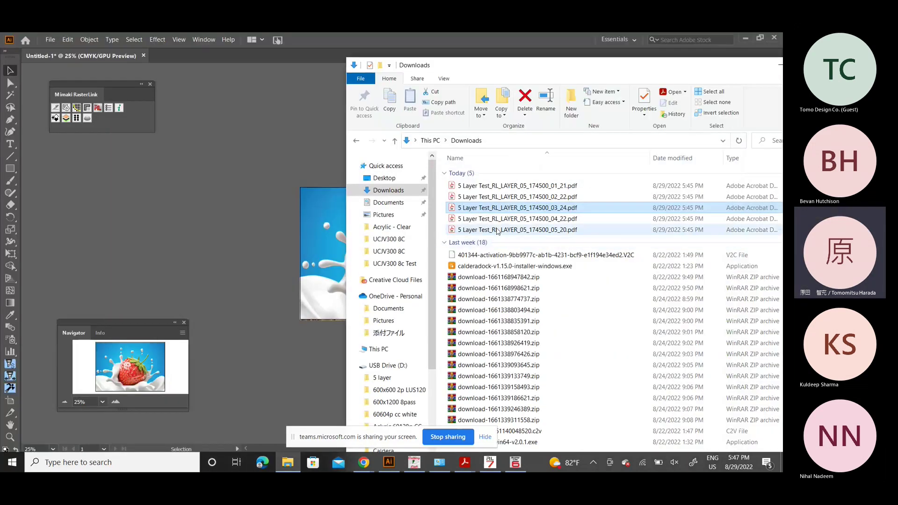
# View the fifth layer's PDF, 5 Layer Test_RL_LAYER_05_174500_05_20.pdf, close it and return to the Downloads folder
pyautogui.click(498, 231)
pyautogui.doubleClick(498, 231)
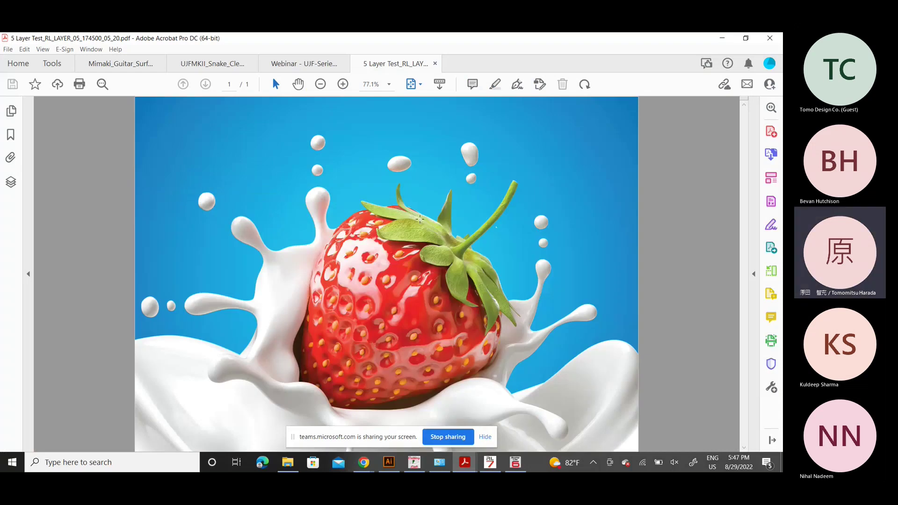
pyautogui.click(435, 63)
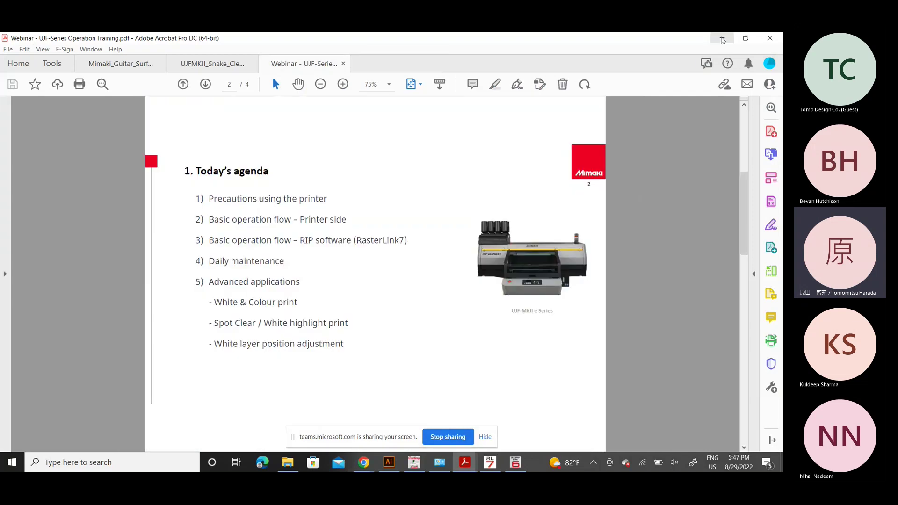
pyautogui.click(722, 37)
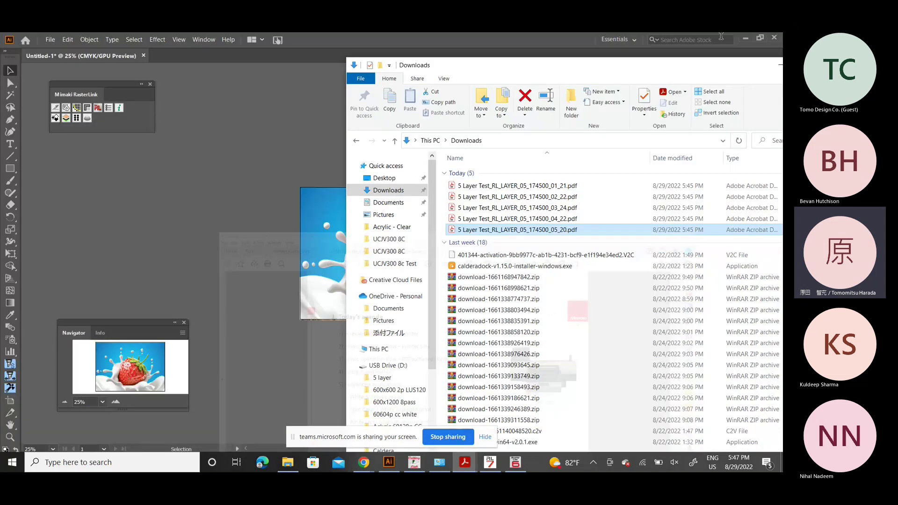
# Switch to RasterLink7 and examine the mirror setting of the strawberry Color layer in the five-layer job's composition
pyautogui.click(490, 462)
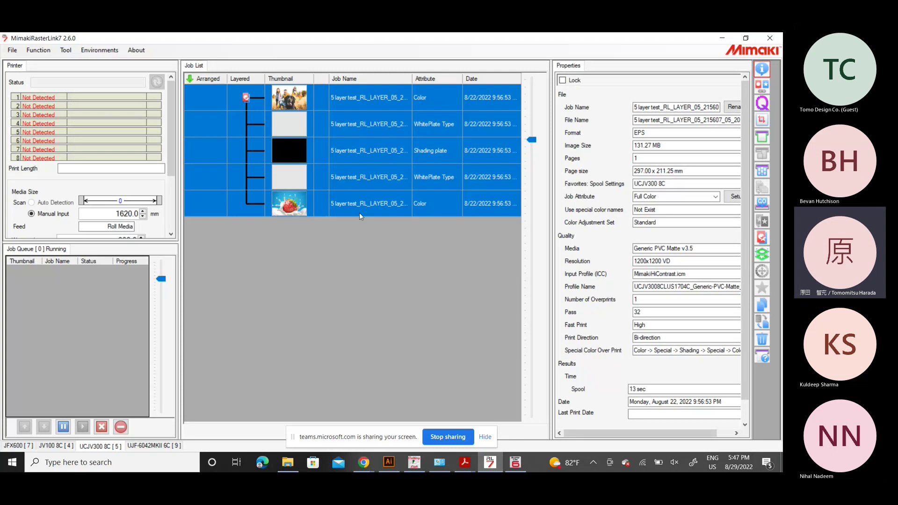
pyautogui.click(360, 208)
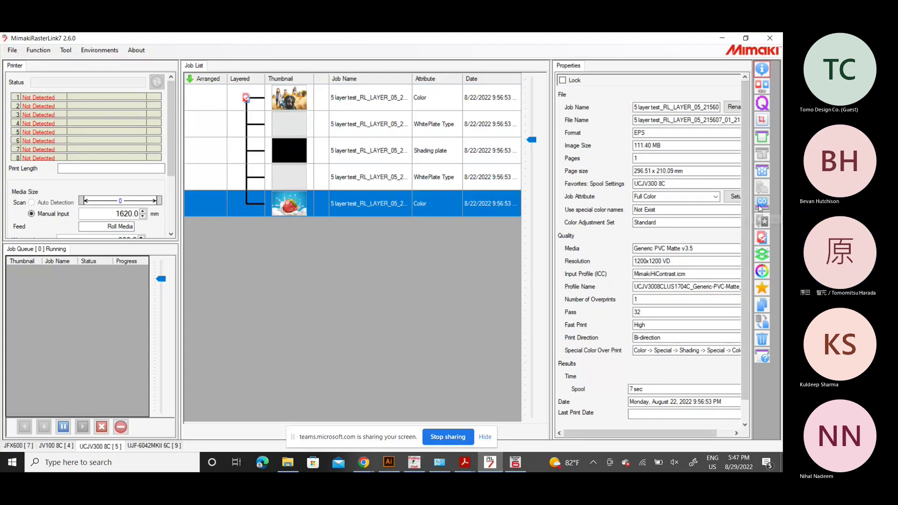
pyautogui.click(764, 241)
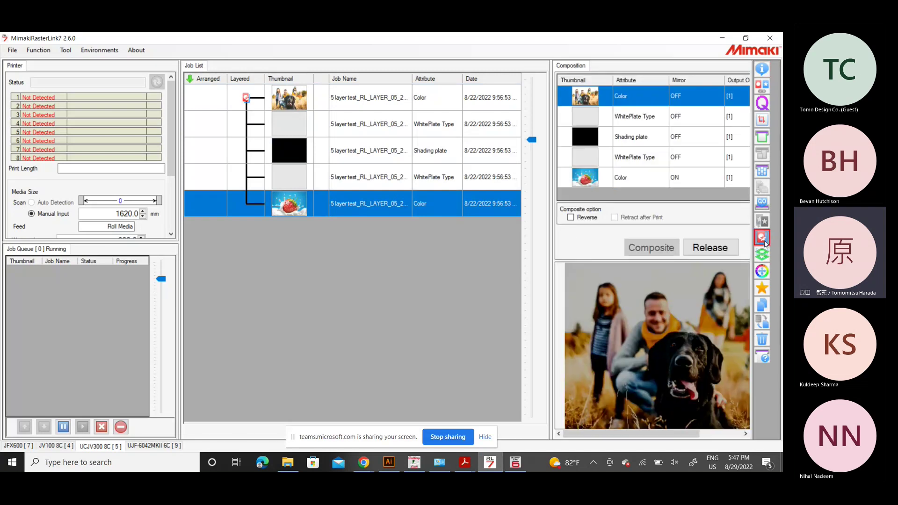
pyautogui.click(624, 179)
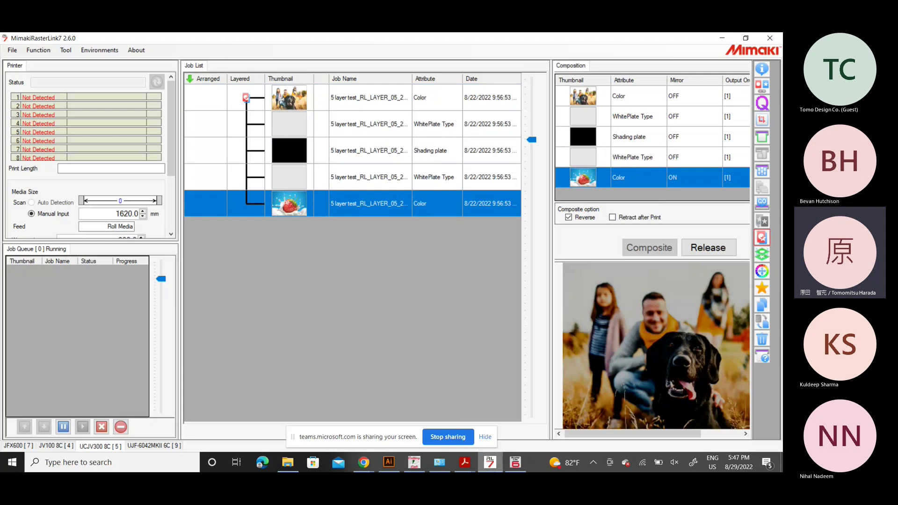
# Check the five-layer artwork in Illustrator and return to the job's composition in RasterLink7
pyautogui.click(389, 466)
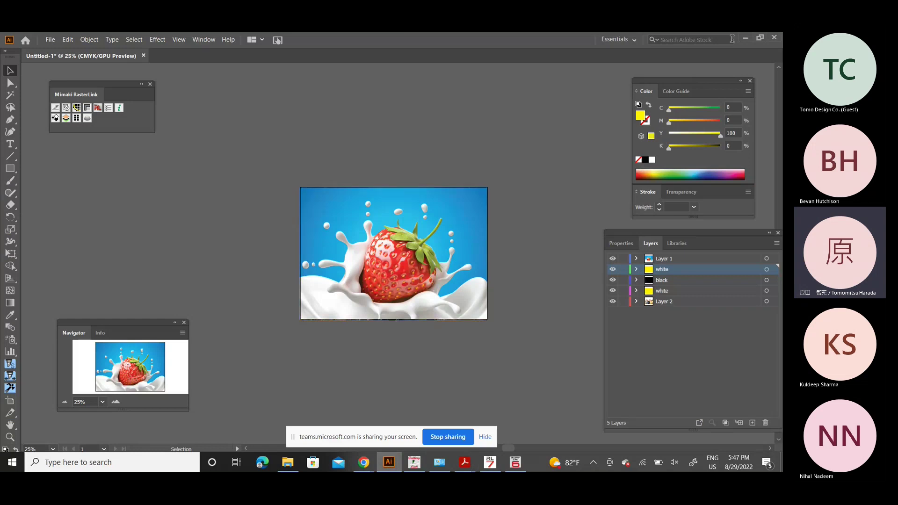
pyautogui.click(749, 39)
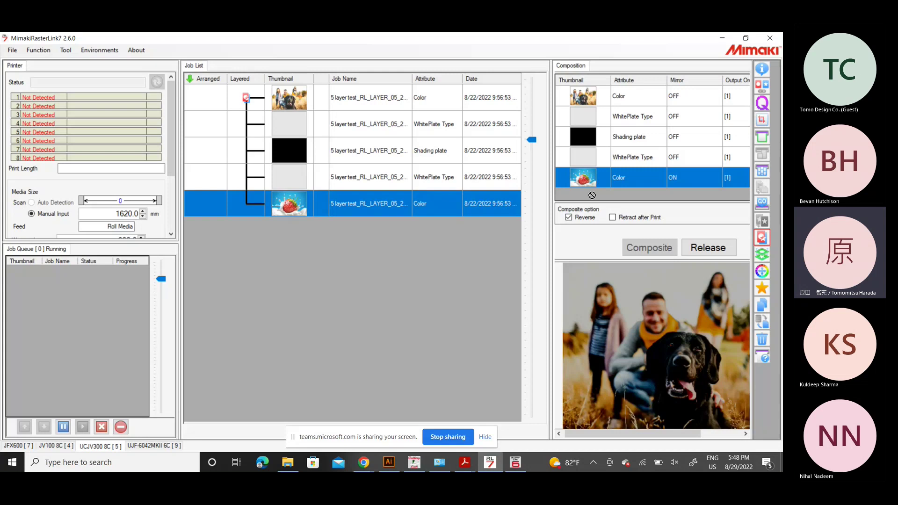
pyautogui.moveTo(582, 200); pyautogui.dragTo(596, 186)
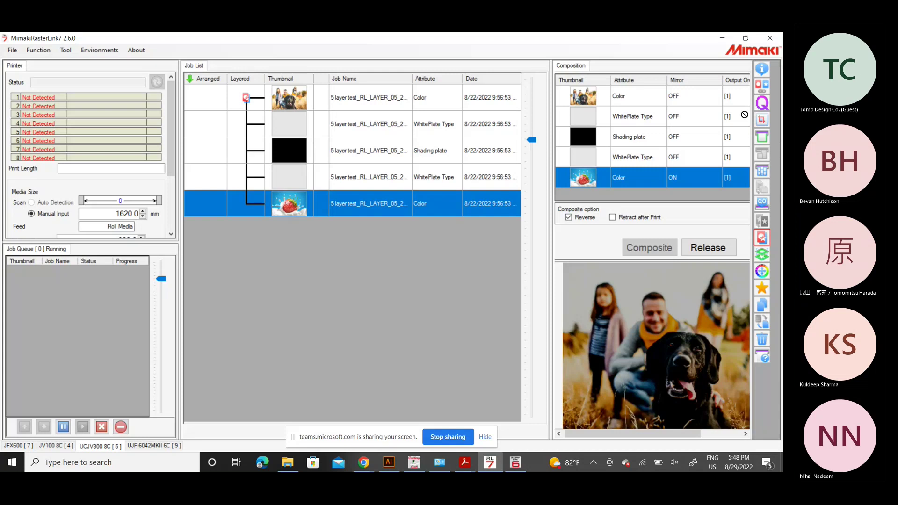
# Inspect the composite job's enlarged General Print layout, and review the strawberry layer's Reverse option in the composition again
pyautogui.click(762, 136)
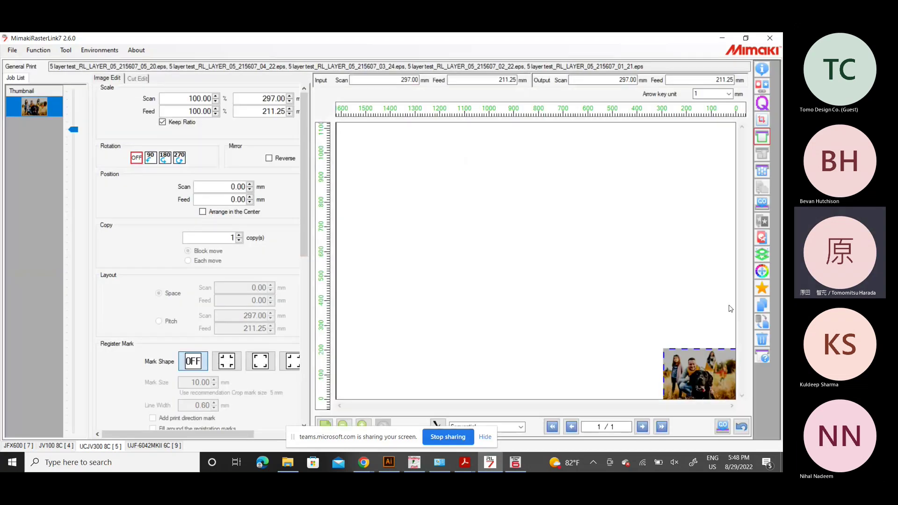
pyautogui.click(362, 423)
pyautogui.click(363, 423)
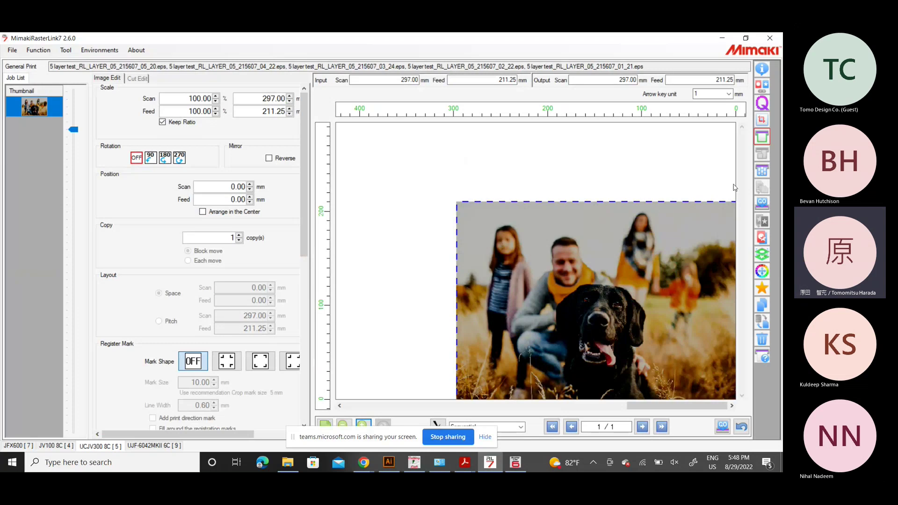
pyautogui.click(760, 238)
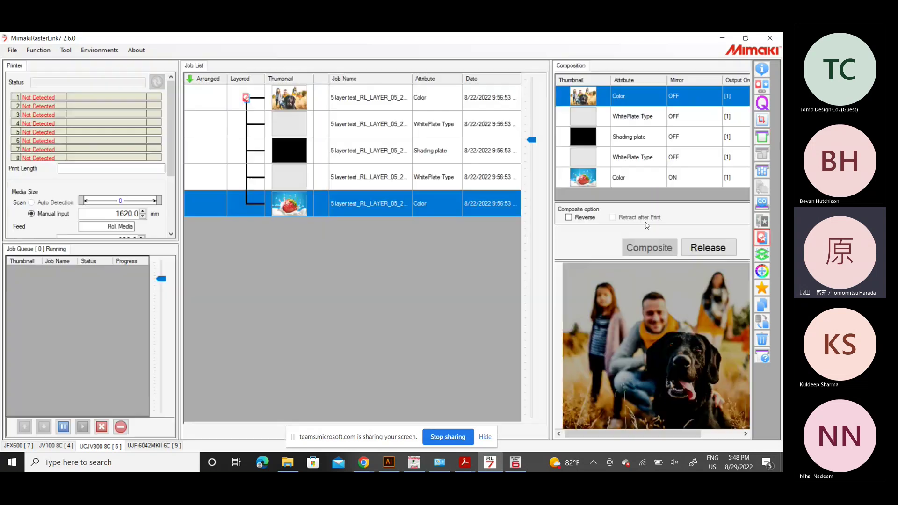
pyautogui.click(624, 181)
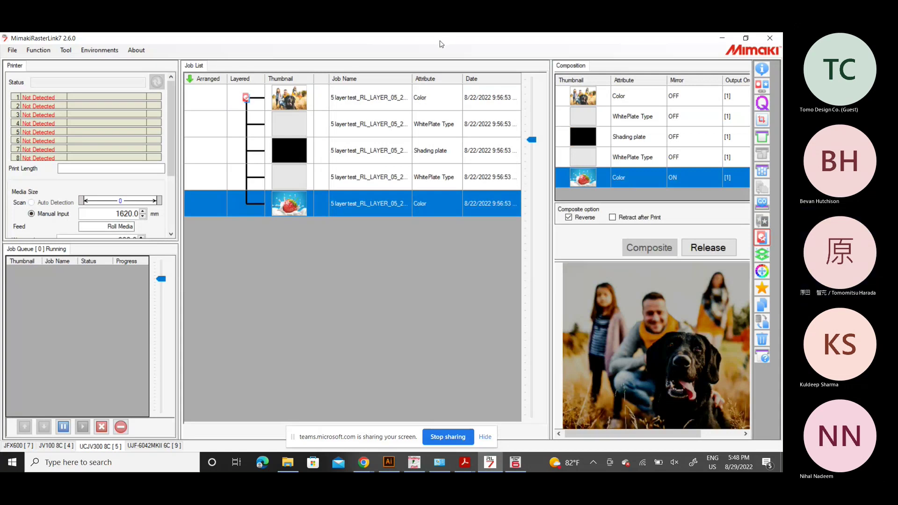
# Switch to RasterLink6Plus and select all five layers of the Test 5 layers job in the job list
pyautogui.click(723, 42)
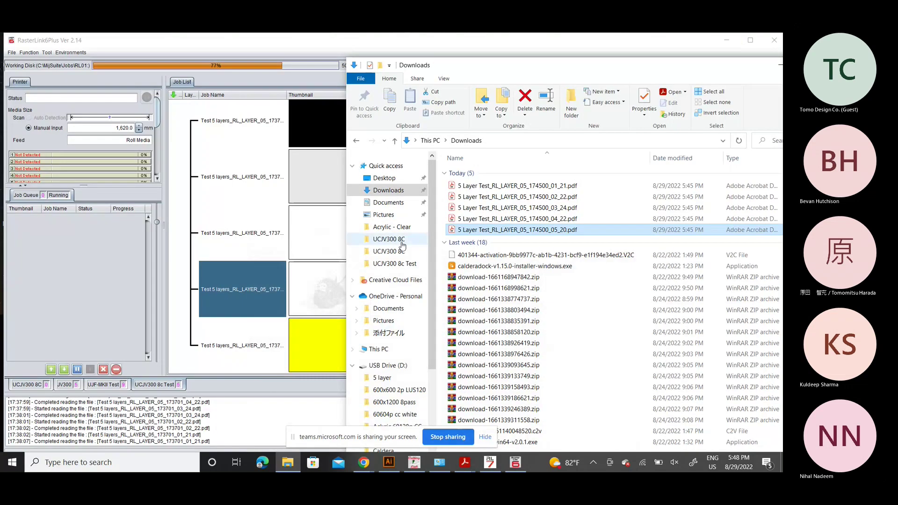
pyautogui.click(273, 88)
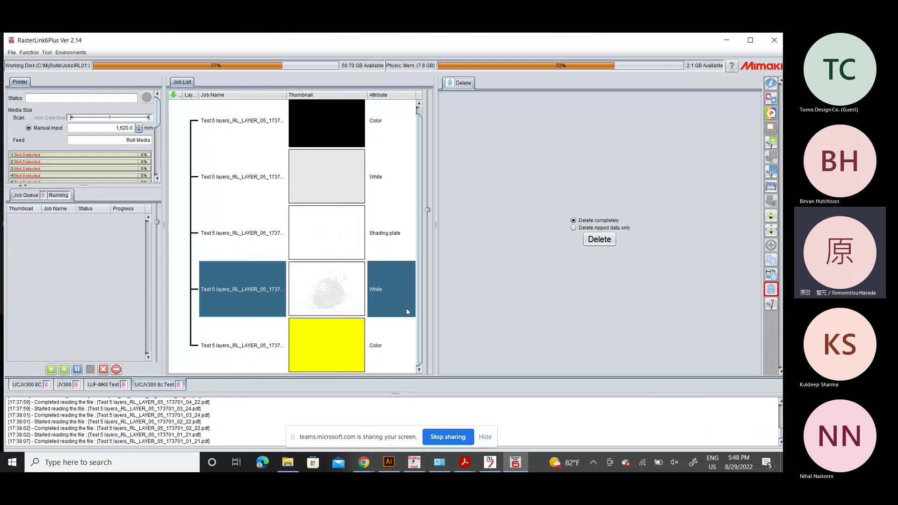
pyautogui.click(397, 324)
pyautogui.hotkey('ctrl', 'a')
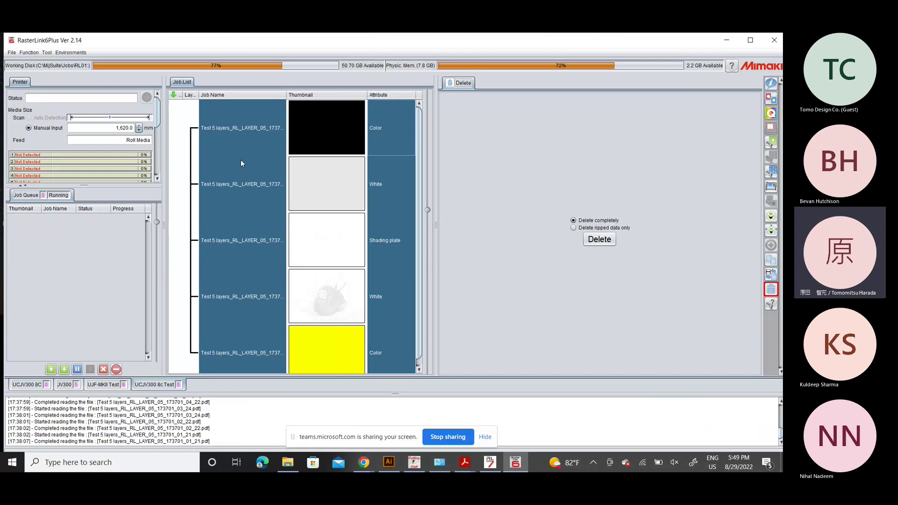
pyautogui.click(234, 121)
pyautogui.hotkey('shift', 'Down')
pyautogui.hotkey('shift', 'Down')
pyautogui.hotkey('shift', 'Down')
pyautogui.hotkey('shift', 'Down')
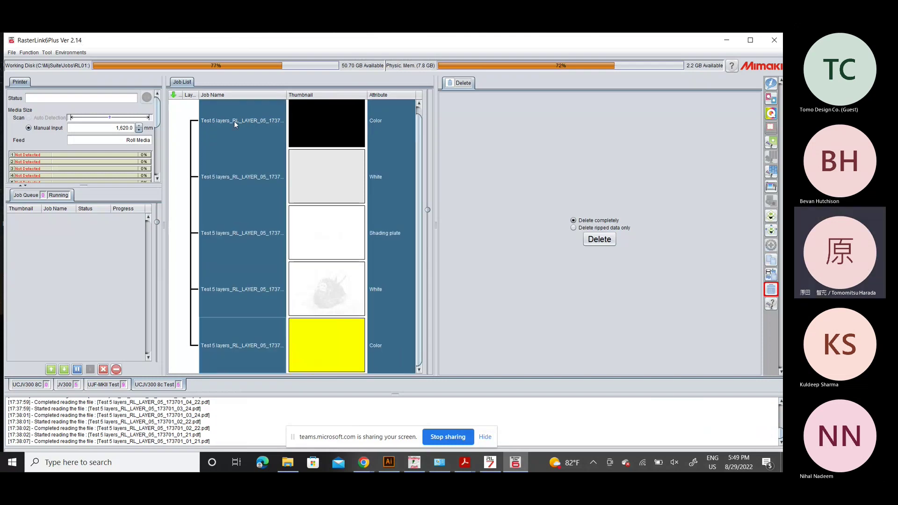